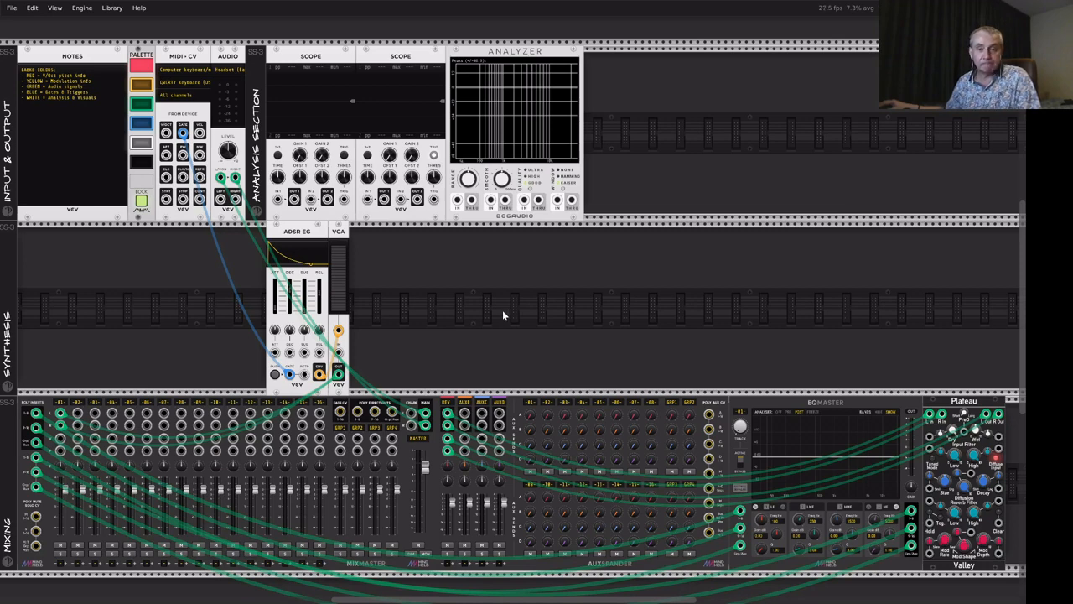
Add the Sine VCO module from the Sm@rTAZZ Studio brand and place it directly before the ADSR EG in the synthesis row.
right_click(490, 262)
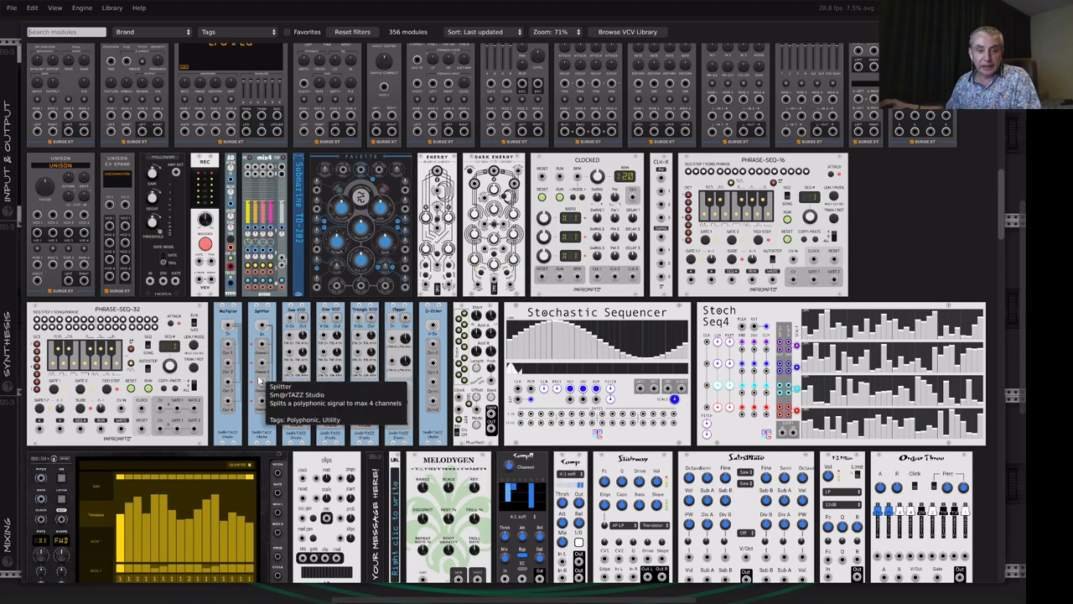
click(134, 32)
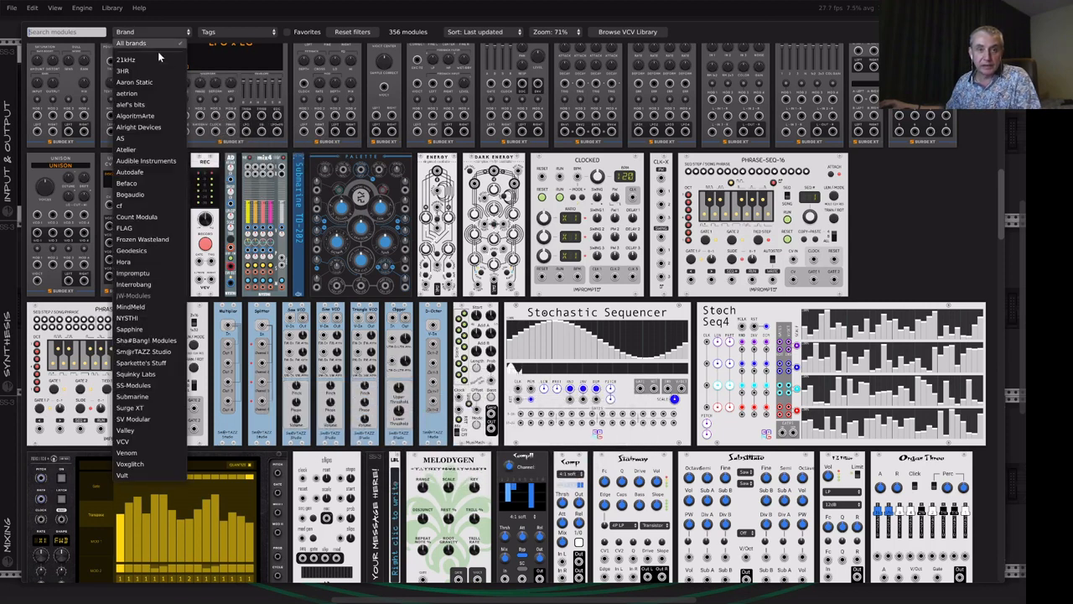
click(144, 351)
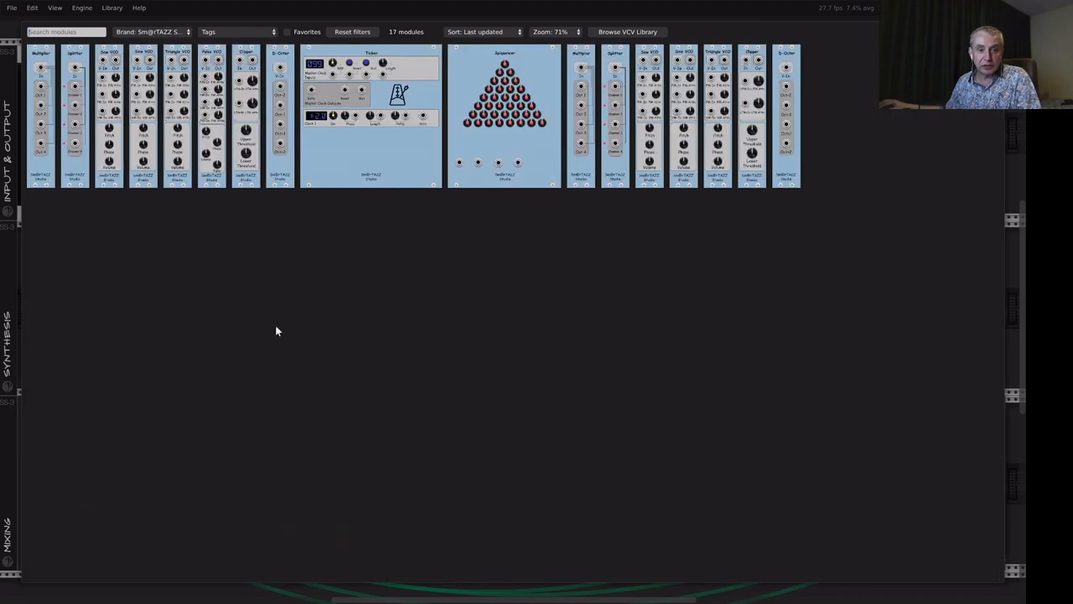
click(685, 118)
drag(482, 239, 249, 251)
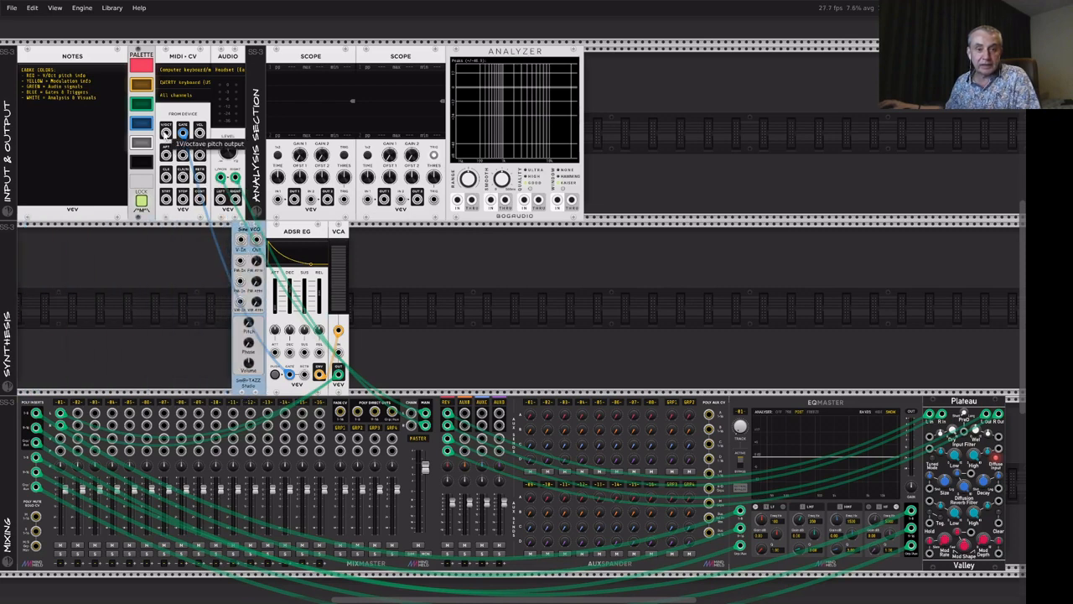
Patch a red cable from the MIDI-CV V/OCT output to the Sine VCO's V-In, and a green cable from its audio output to the VCA input.
right_click(165, 132)
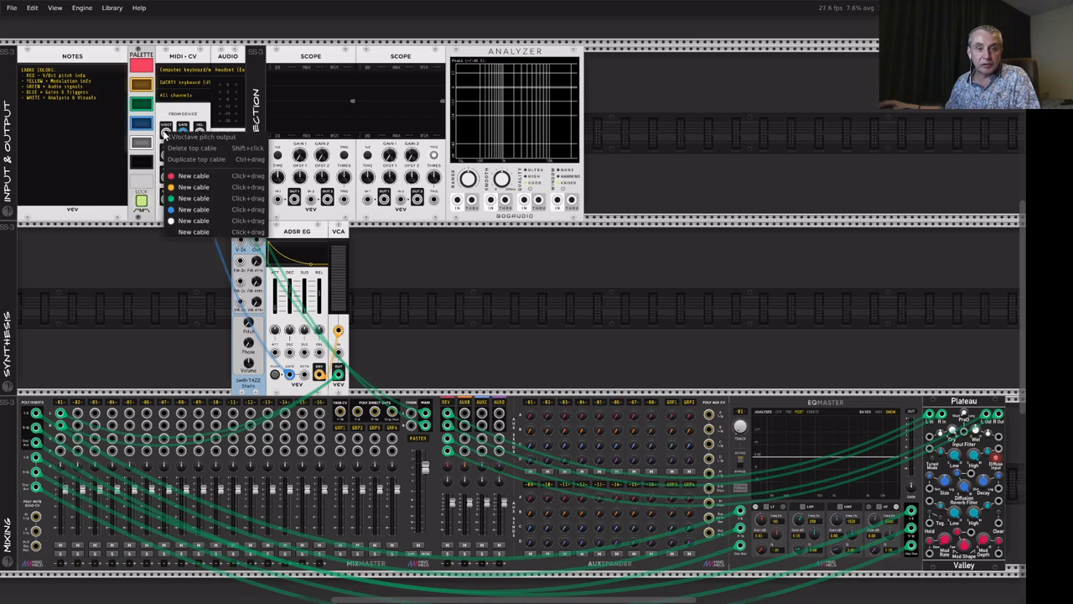
click(186, 176)
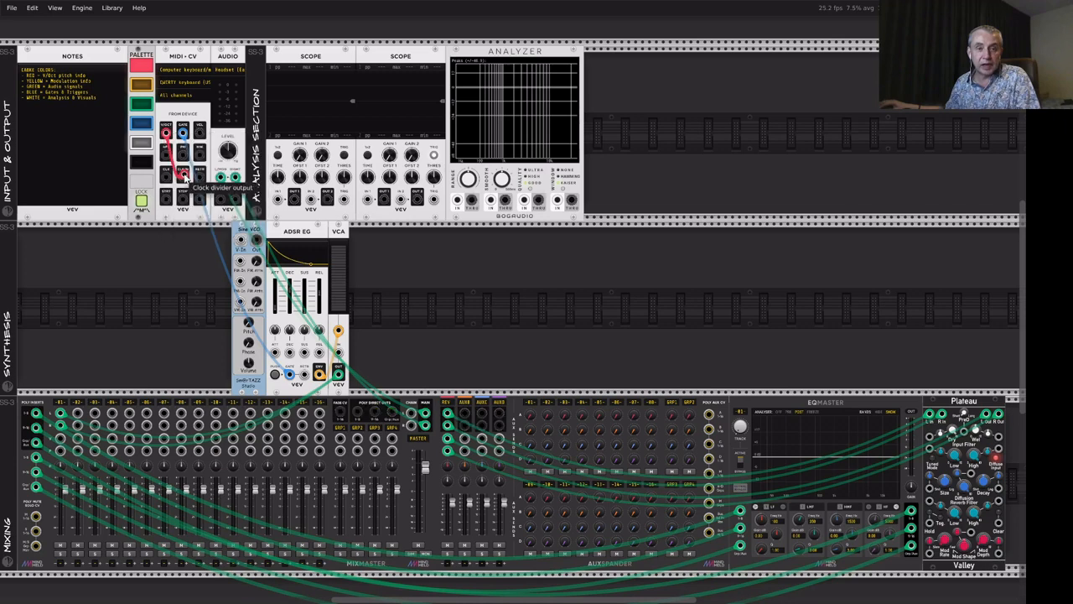
click(241, 239)
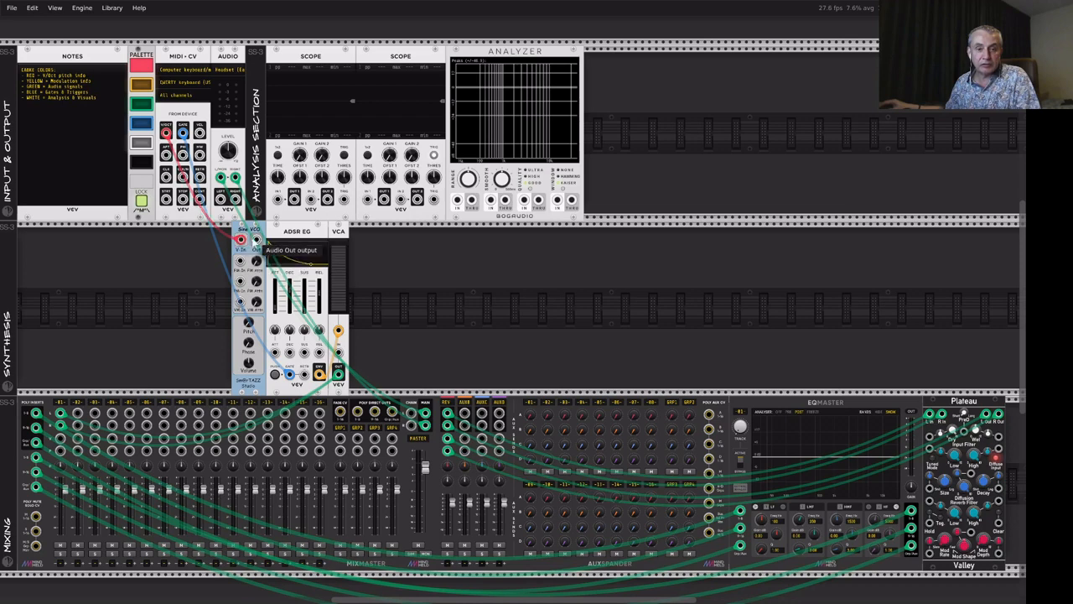
right_click(257, 241)
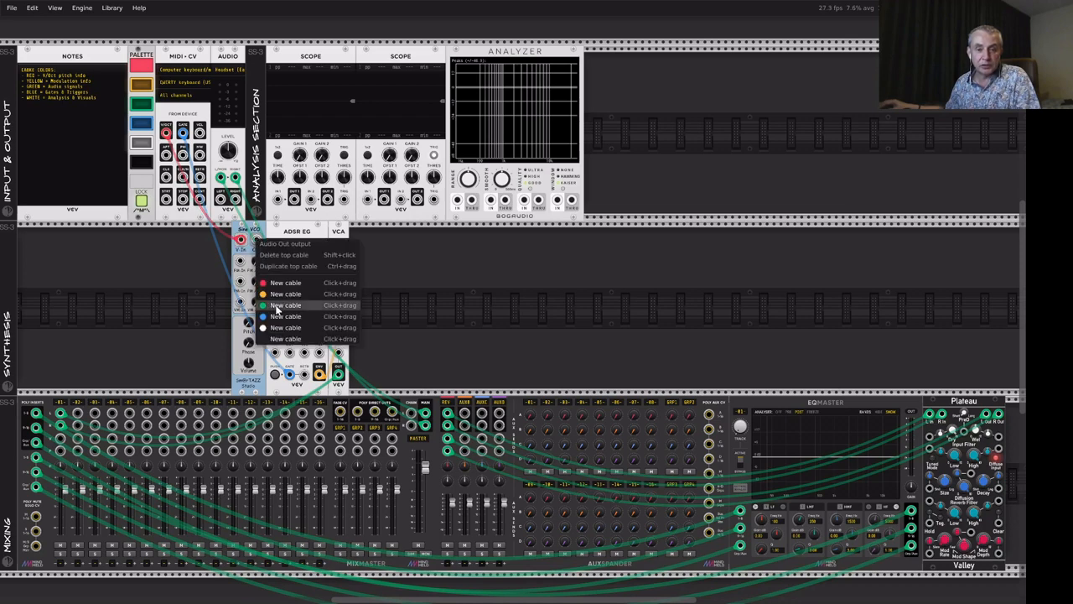
drag(275, 308, 338, 353)
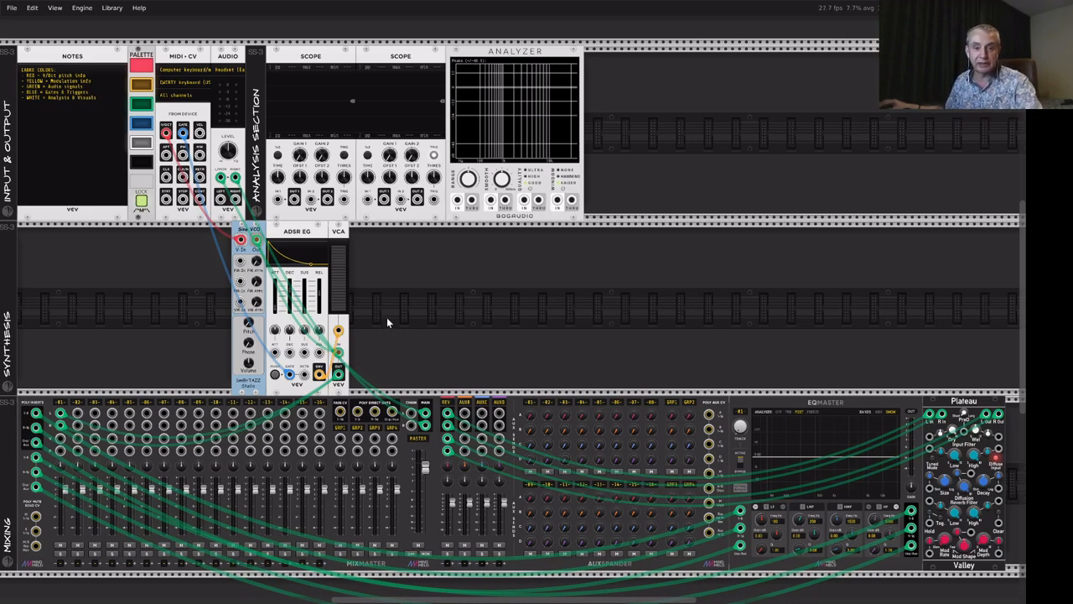
Play several test notes from the computer keyboard to hear the Sine VCO through the VCA and mixer.
key(q)
key(q)
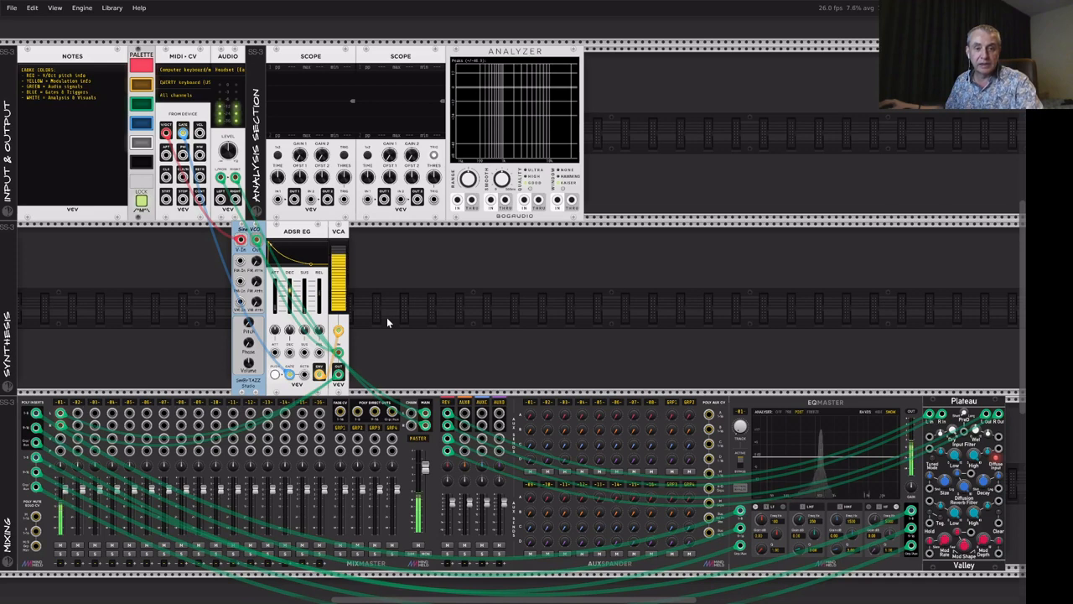
key(q)
key(e)
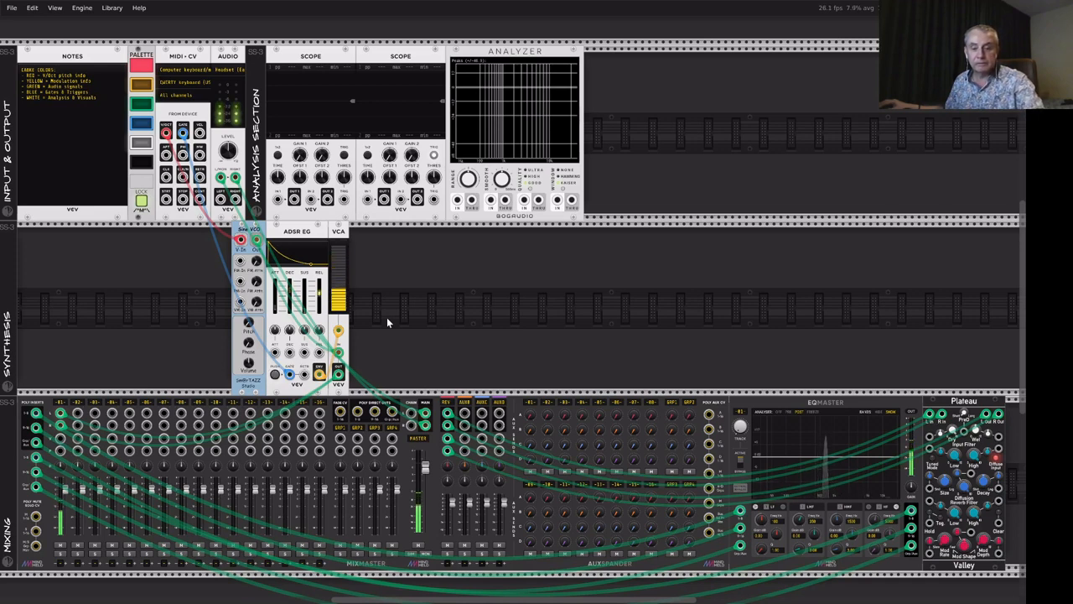
key(t)
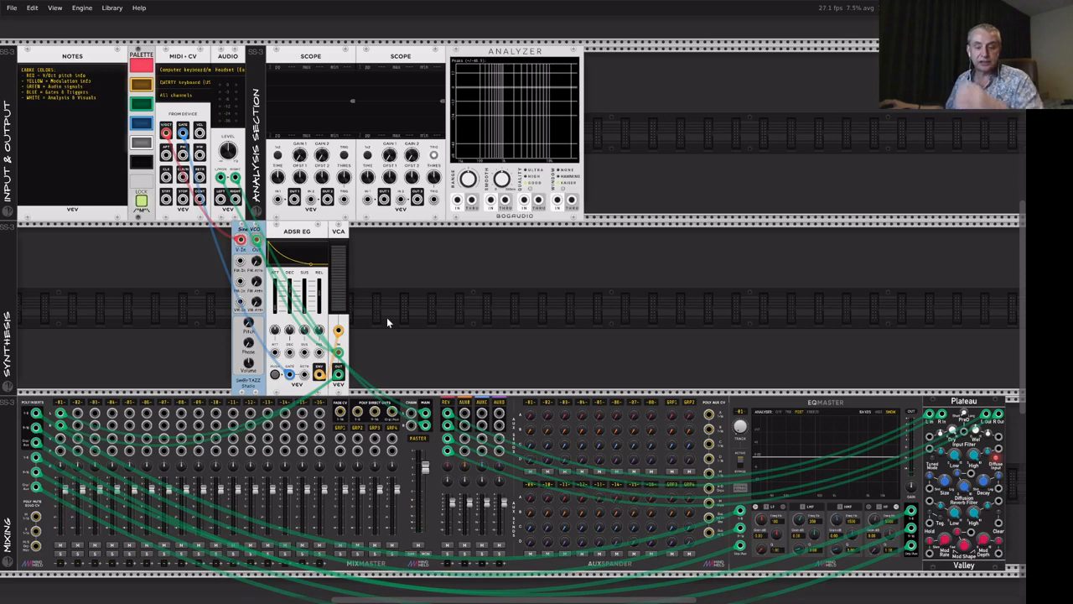
key(q)
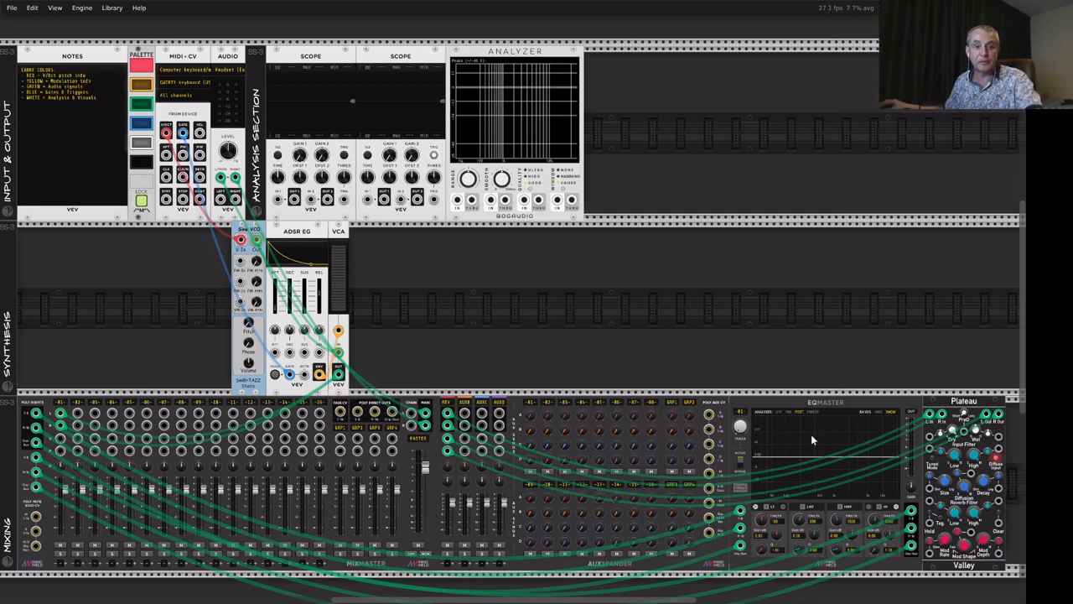
key(q)
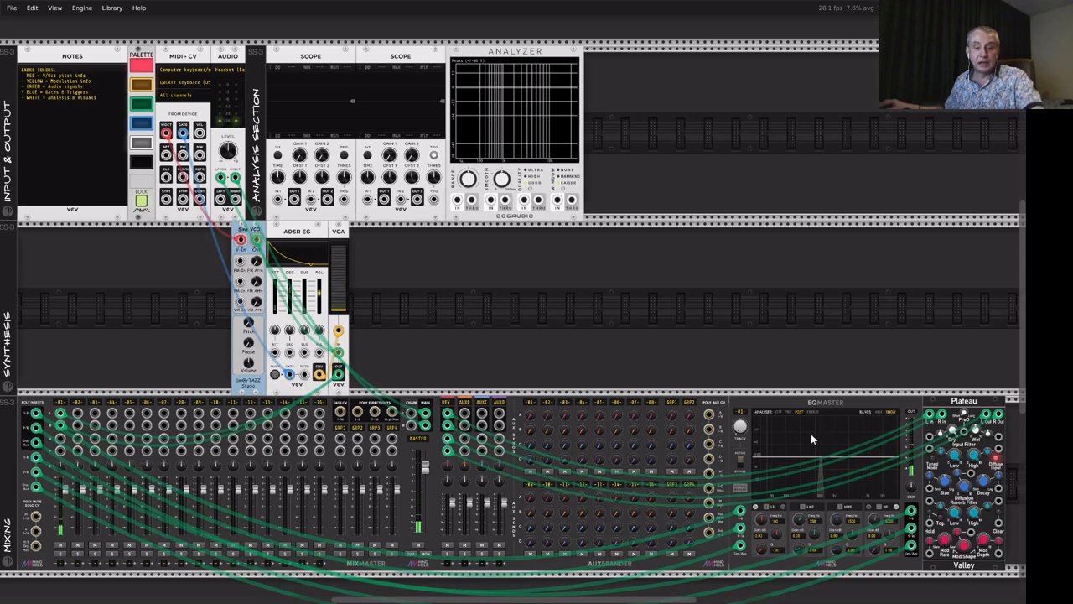
key(q)
key(e)
key(t)
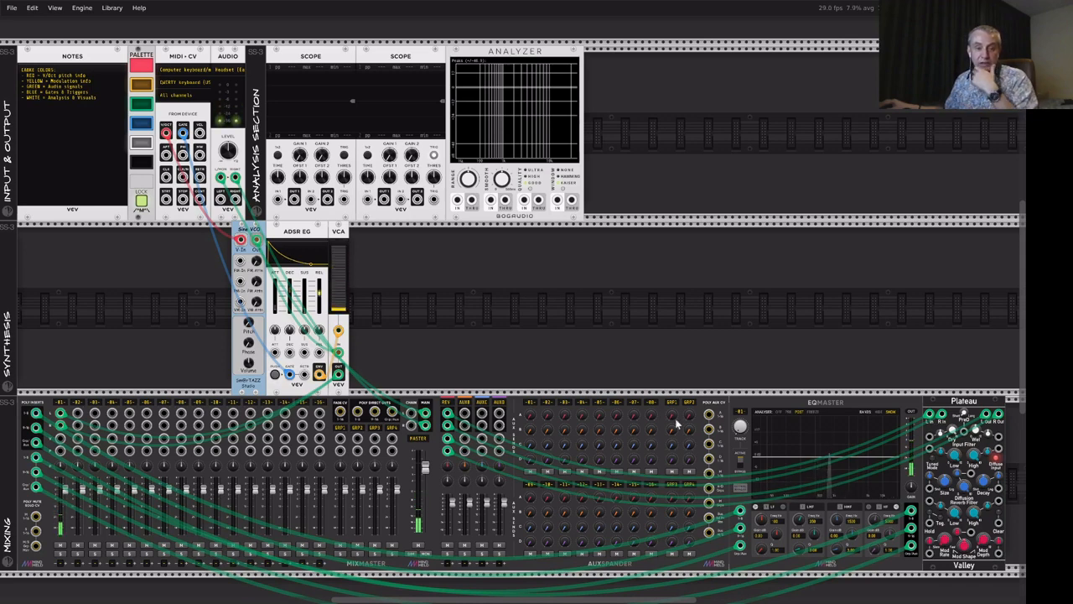
Raise the sustain slider of the ADSR EG to its maximum.
mouse_move(241, 241)
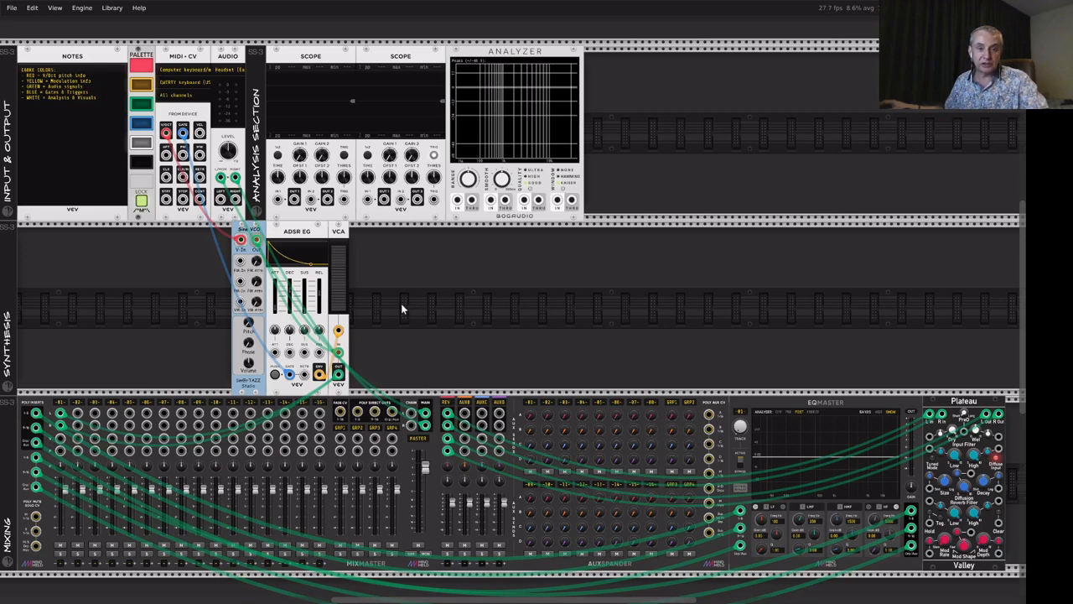
scroll(401, 308, up, 1)
scroll(401, 309, up, 1)
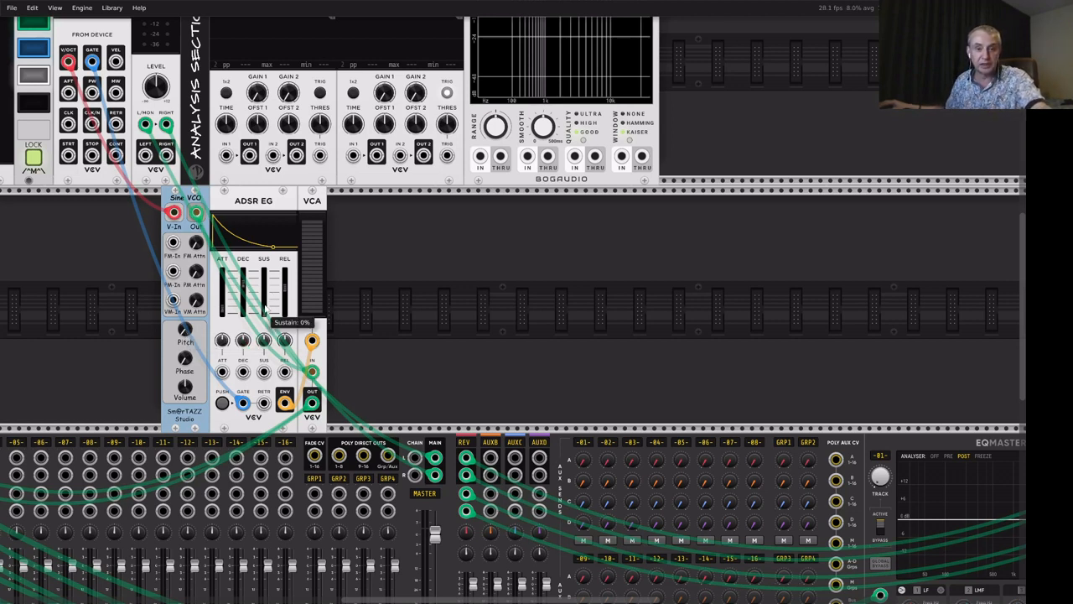
drag(245, 286, 264, 269)
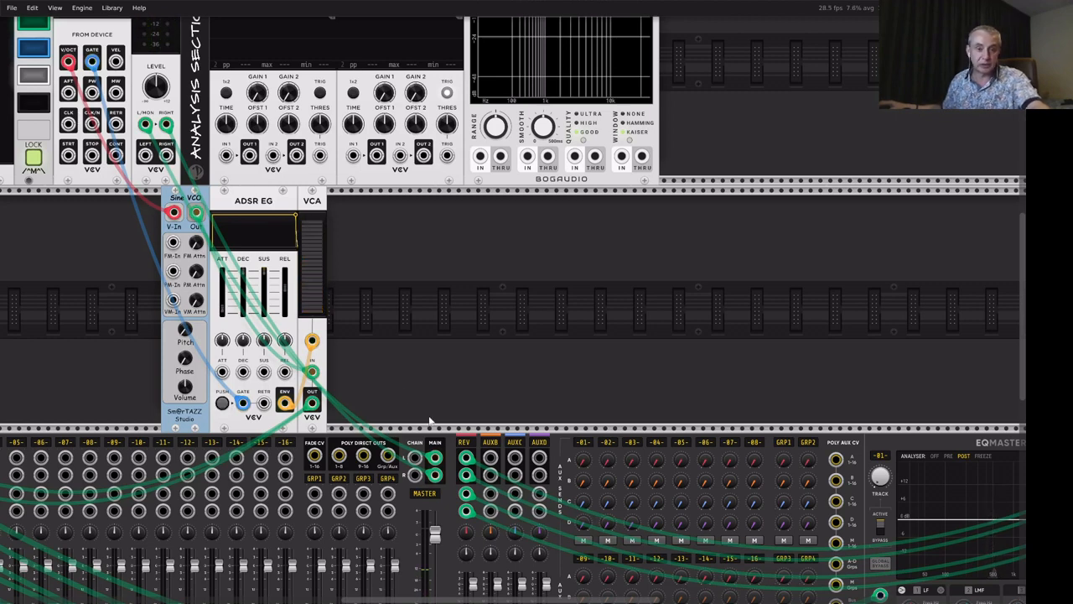
Try the Sine VCO's fixed pitch at 40 Hz and at 880 Hz.
mouse_move(185, 332)
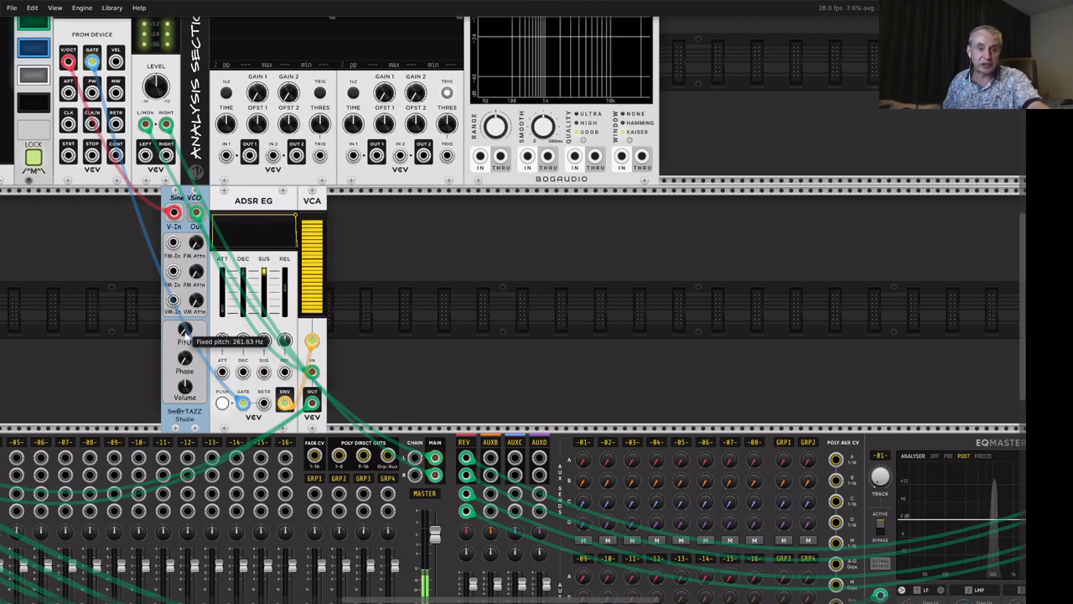
drag(185, 332, 186, 365)
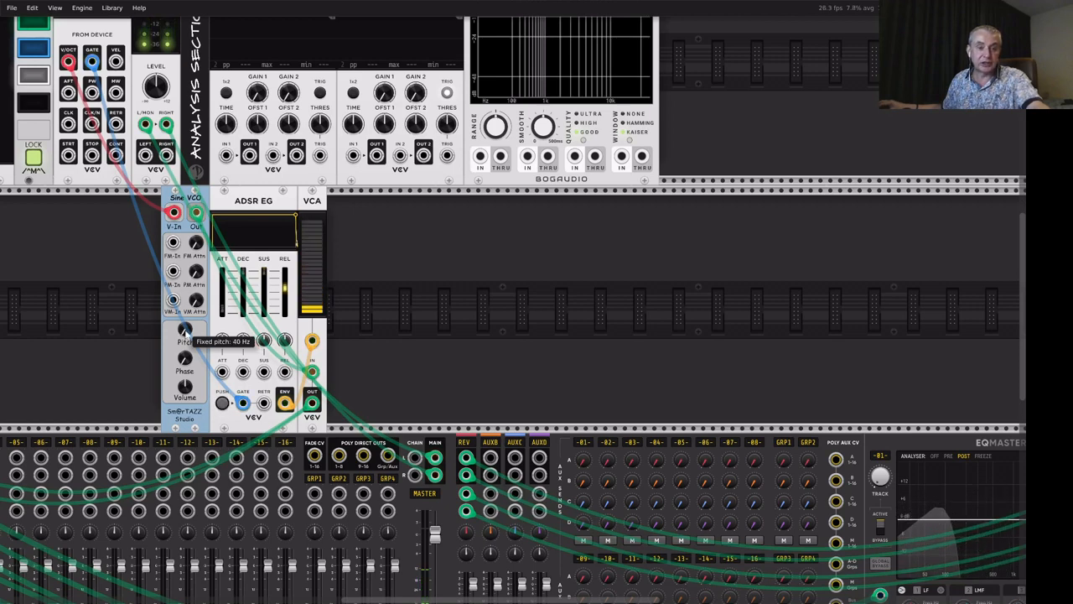
right_click(185, 331)
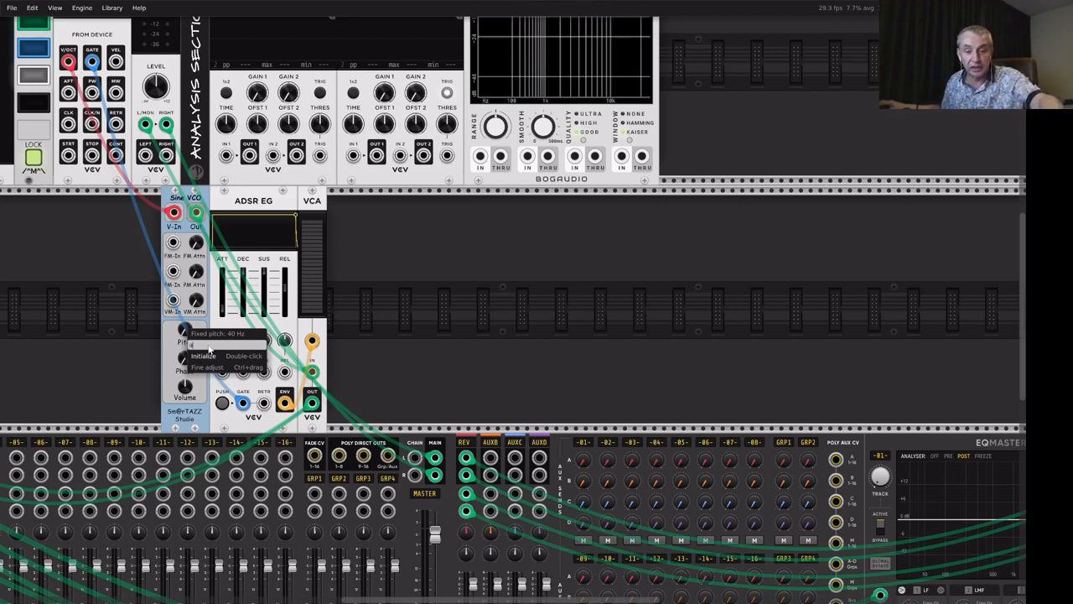
click(209, 351)
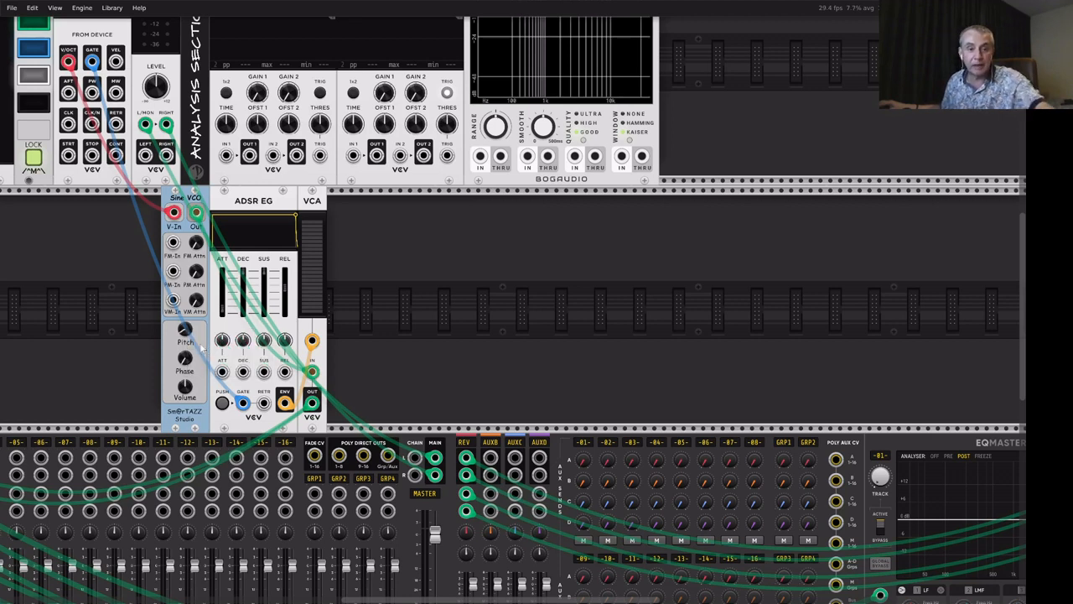
mouse_move(182, 331)
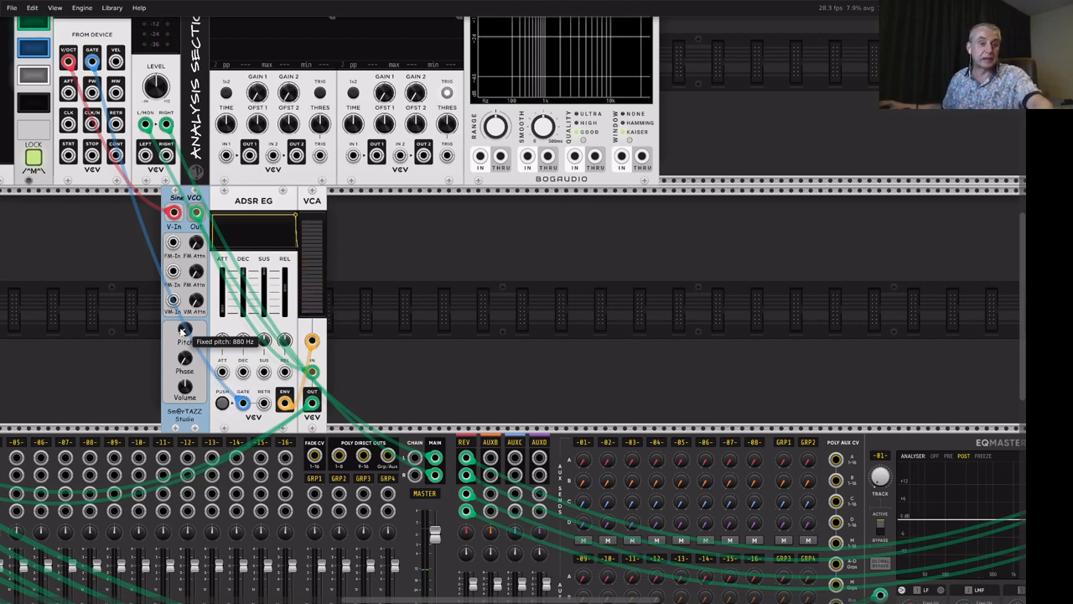
Set the Sine VCO's fixed pitch to the note C4.
right_click(183, 330)
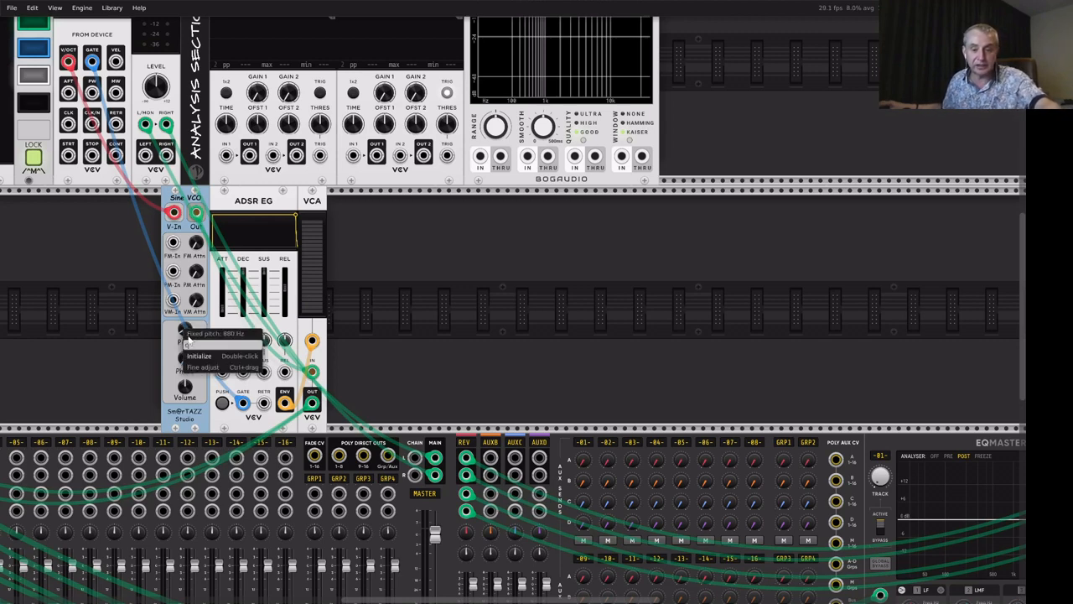
text(c4)
key(Return)
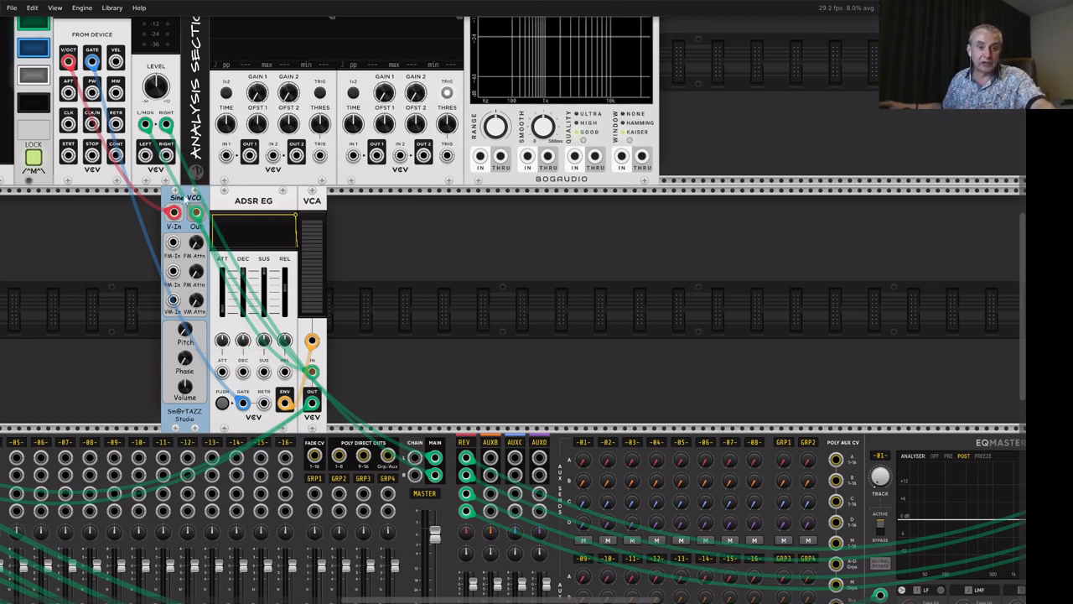
right_click(186, 199)
click(194, 246)
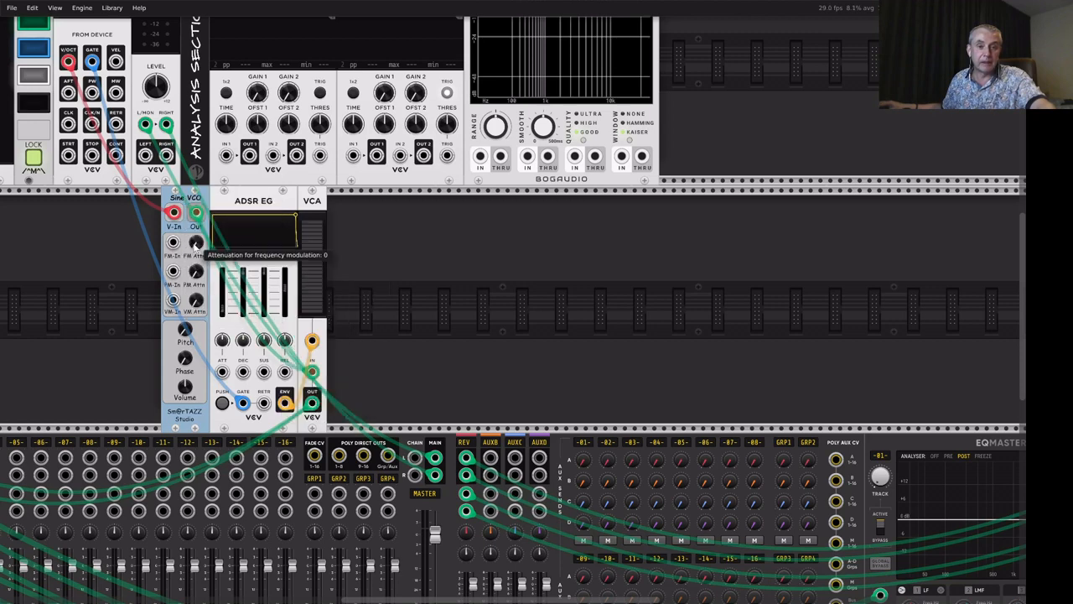
mouse_move(185, 330)
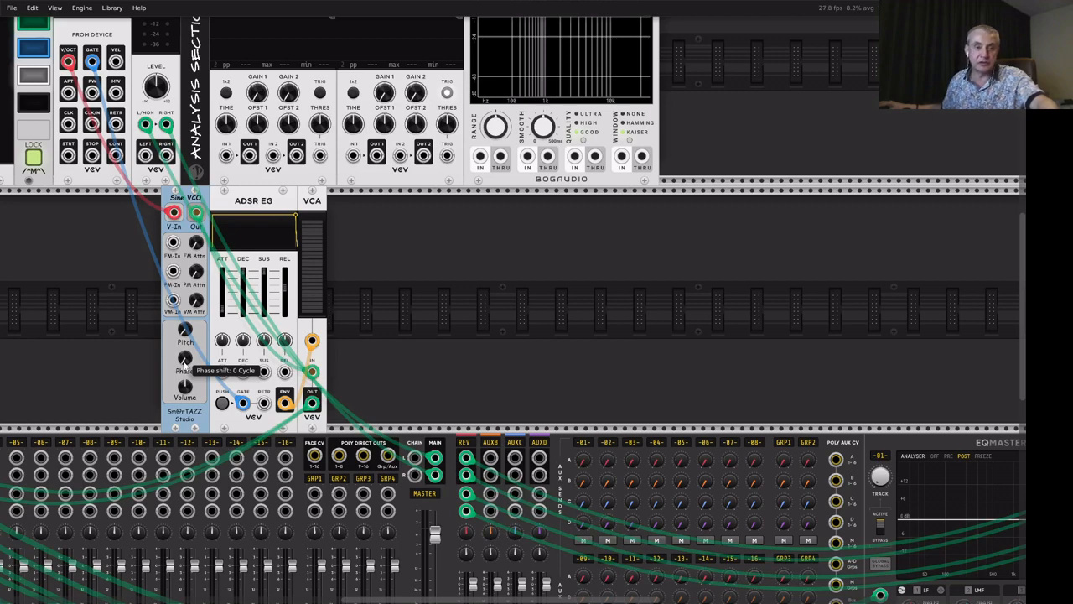
Try adjusting the Sine VCO's phase shift and output volume, and reset the volume to its default.
mouse_move(185, 362)
mouse_down()
mouse_move(185, 331)
mouse_move(185, 362)
mouse_up()
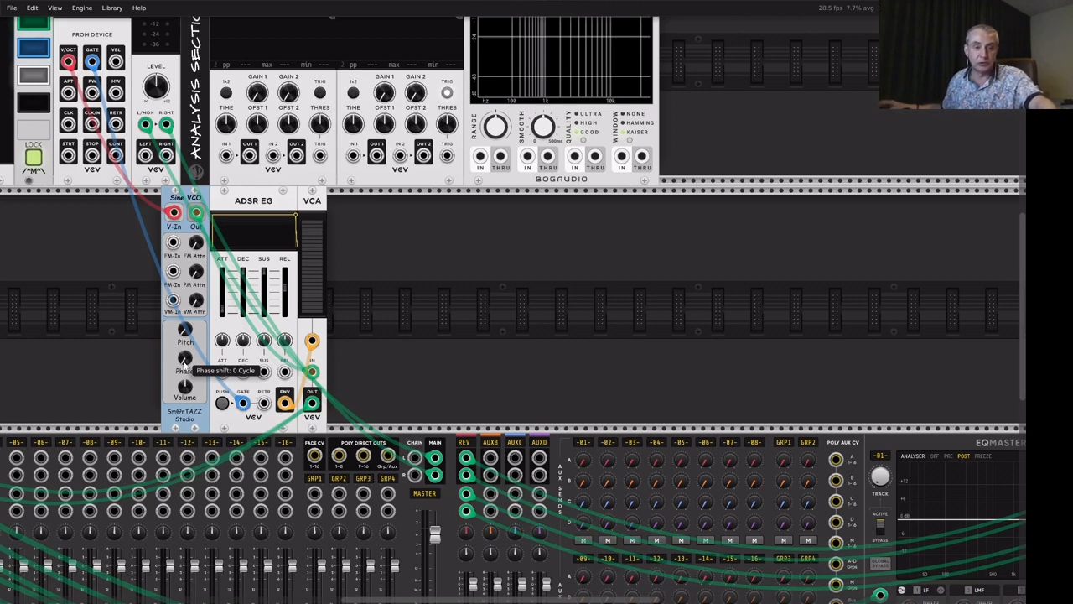
mouse_move(188, 392)
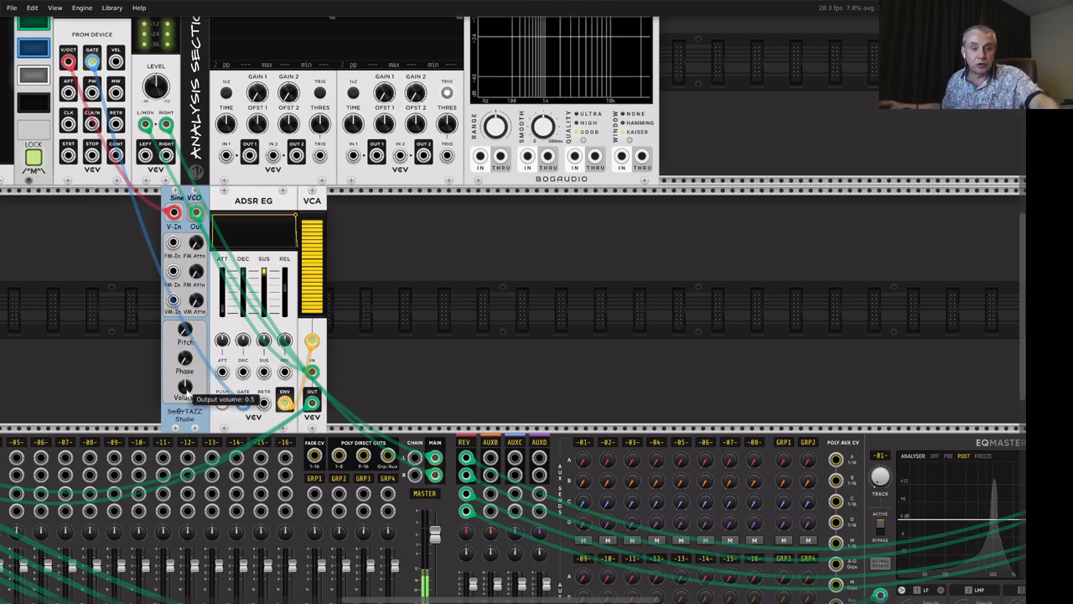
mouse_move(186, 391)
mouse_down()
mouse_move(187, 381)
mouse_move(186, 403)
mouse_up()
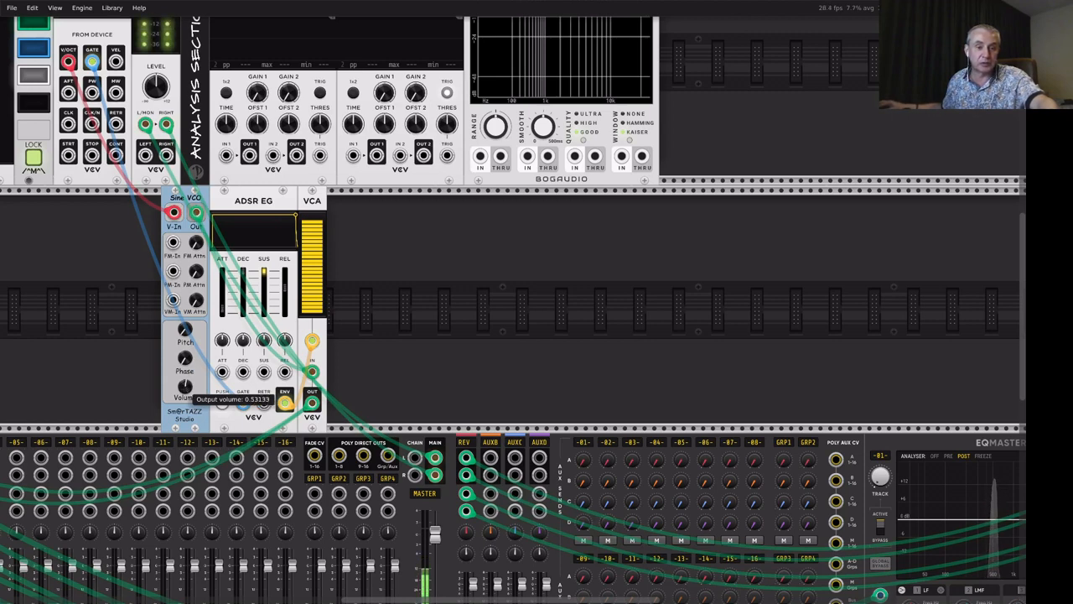
double_click(186, 391)
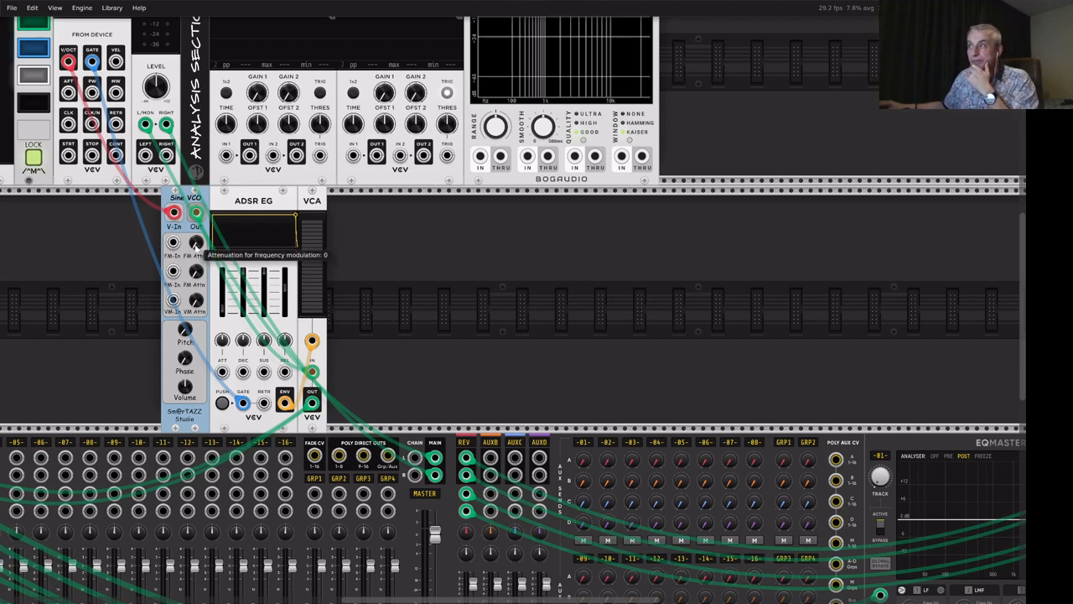
Clear the brand filter in the module browser, search for "lfo" and add the VCV LFO to the synthesis row.
right_click(410, 262)
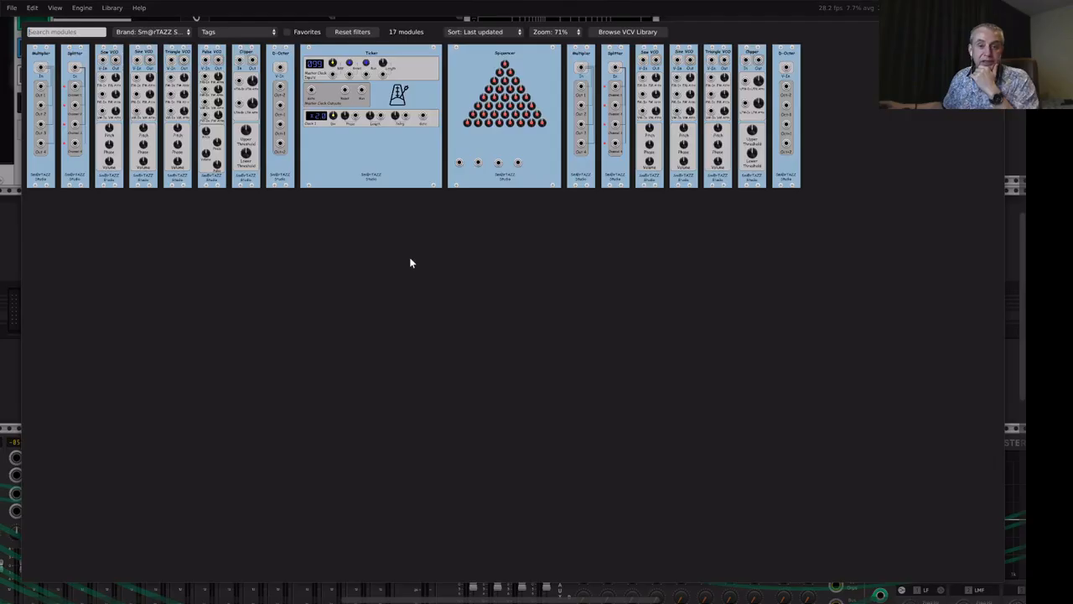
click(178, 35)
click(164, 40)
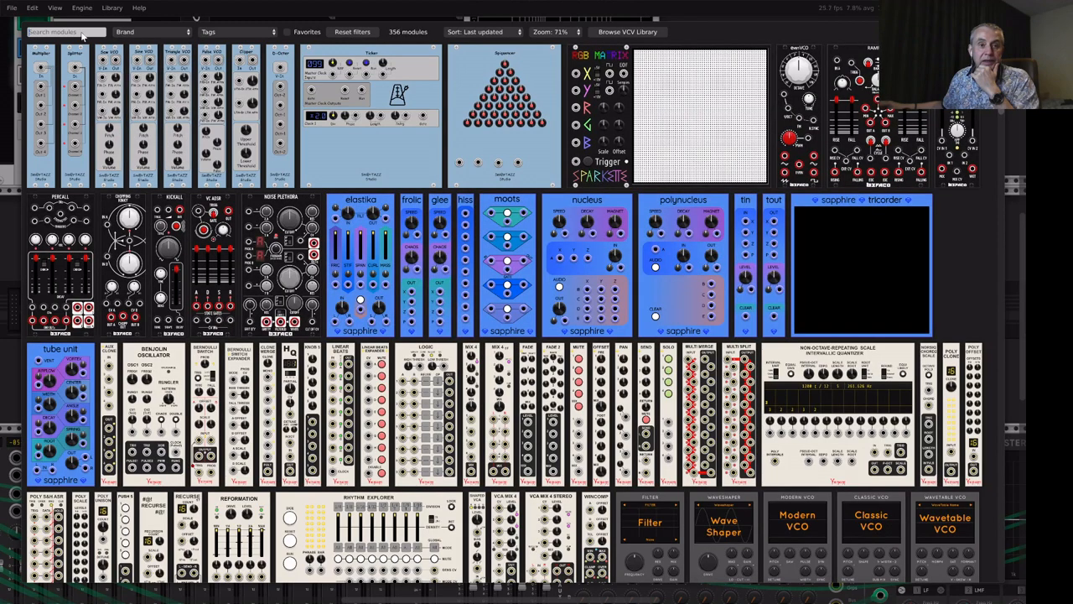
text(lfo)
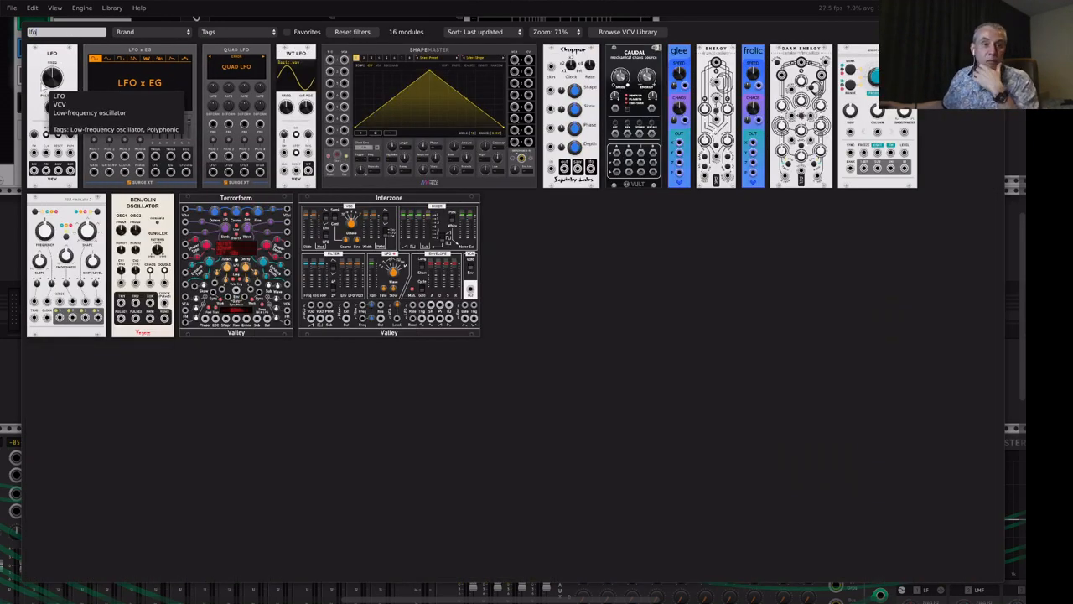
click(42, 54)
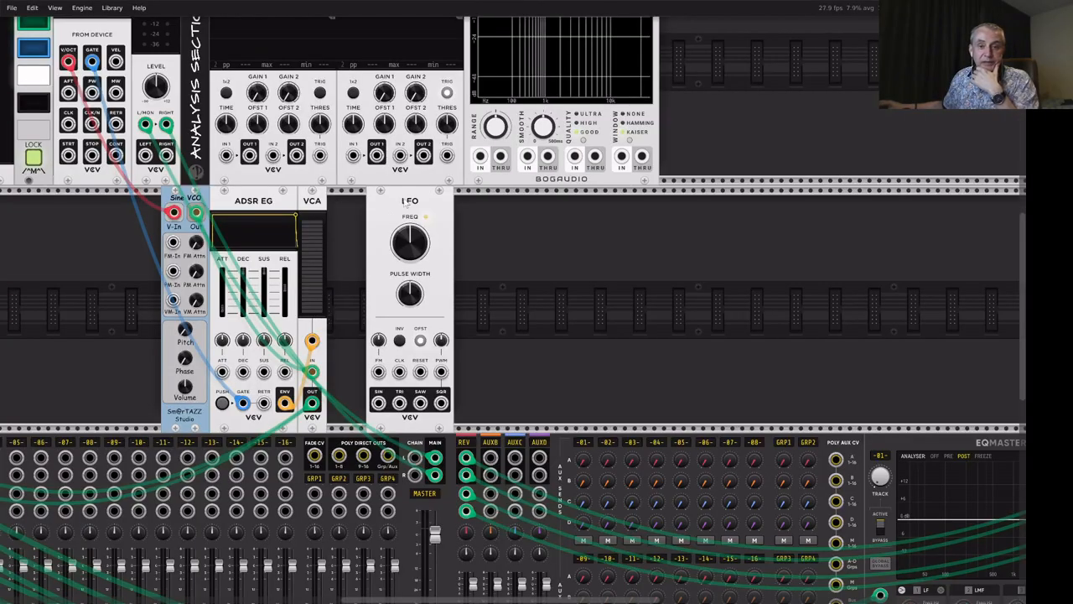
Place the LFO beside the VCA and patch its sine output to the Sine VCO's first FM input with a yellow cable.
drag(406, 199, 370, 207)
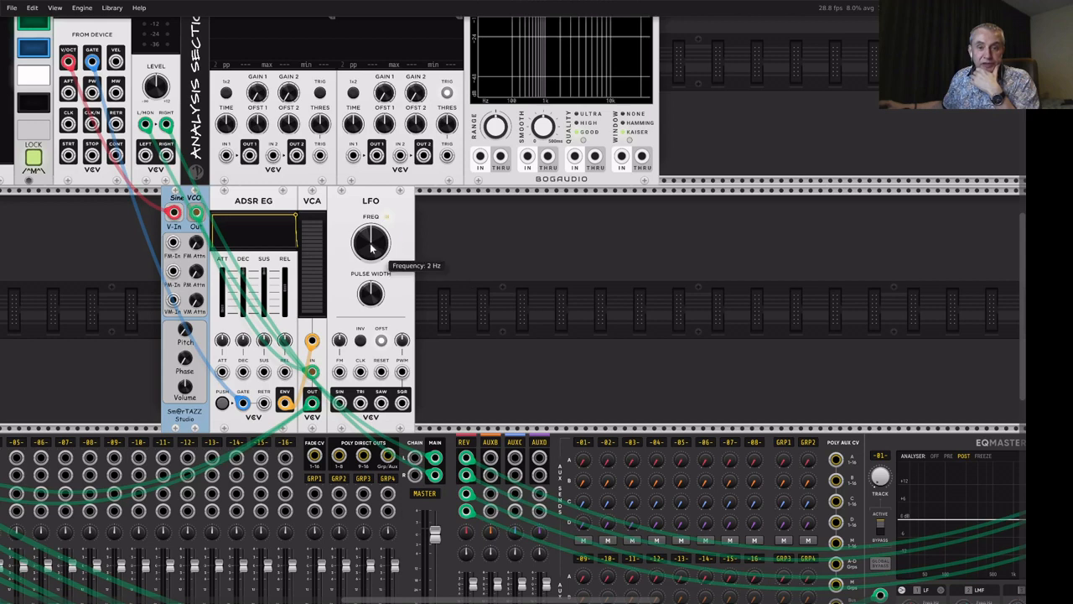
right_click(339, 404)
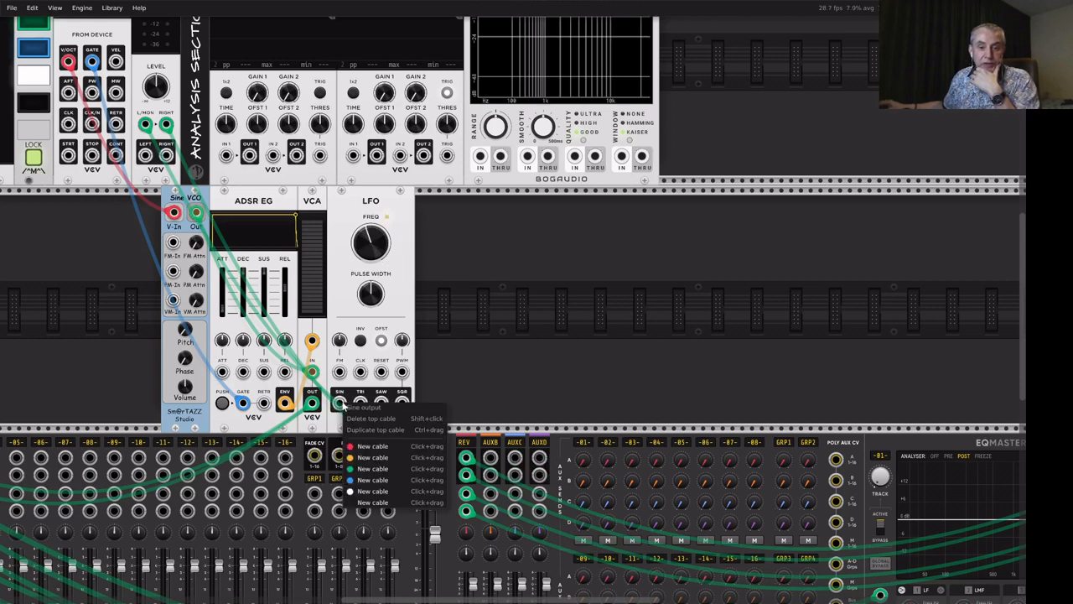
click(342, 405)
right_click(340, 406)
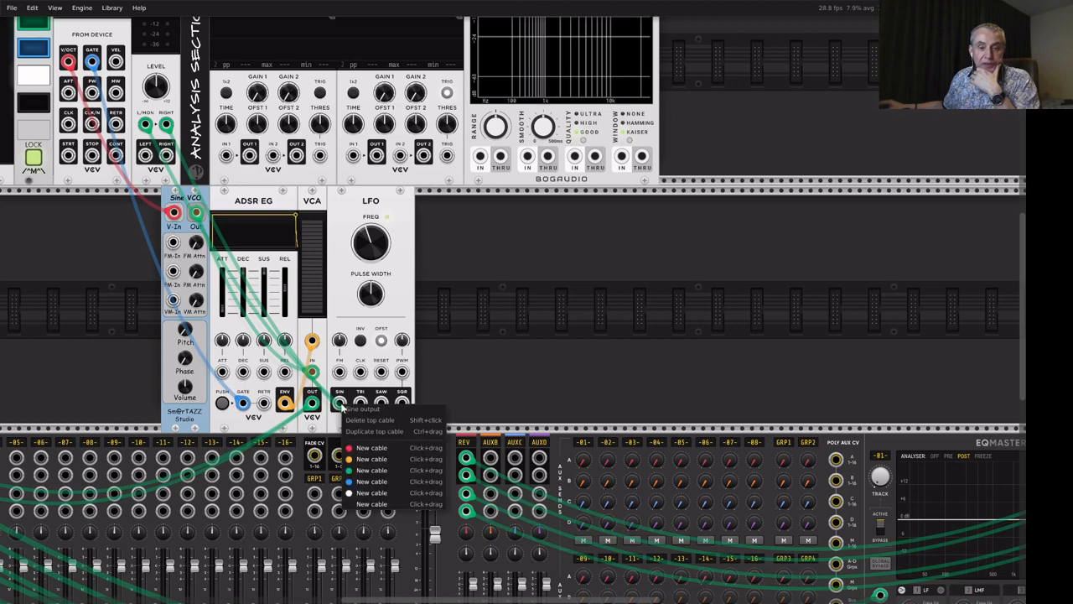
drag(362, 459, 173, 243)
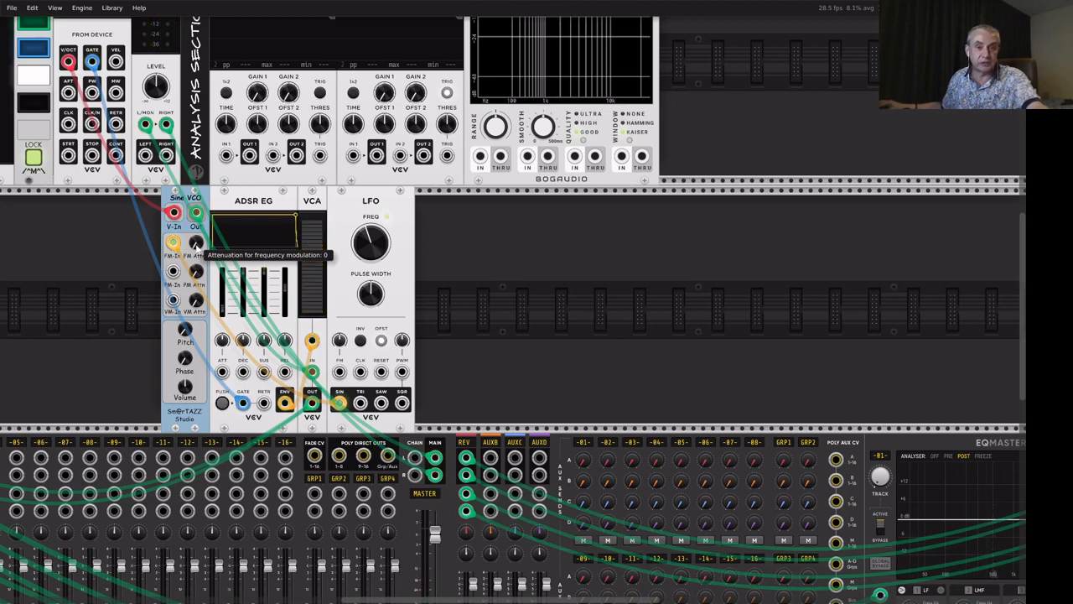
Try the Sine VCO's first frequency modulation attenuation at about 0.25 and then considerably higher.
drag(197, 245, 197, 168)
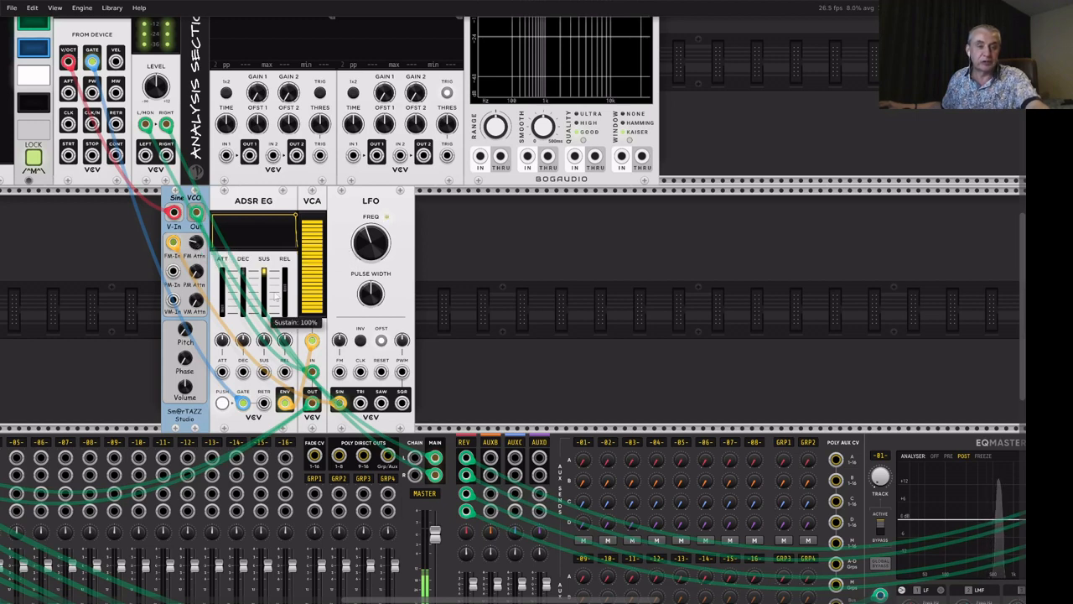
mouse_move(198, 246)
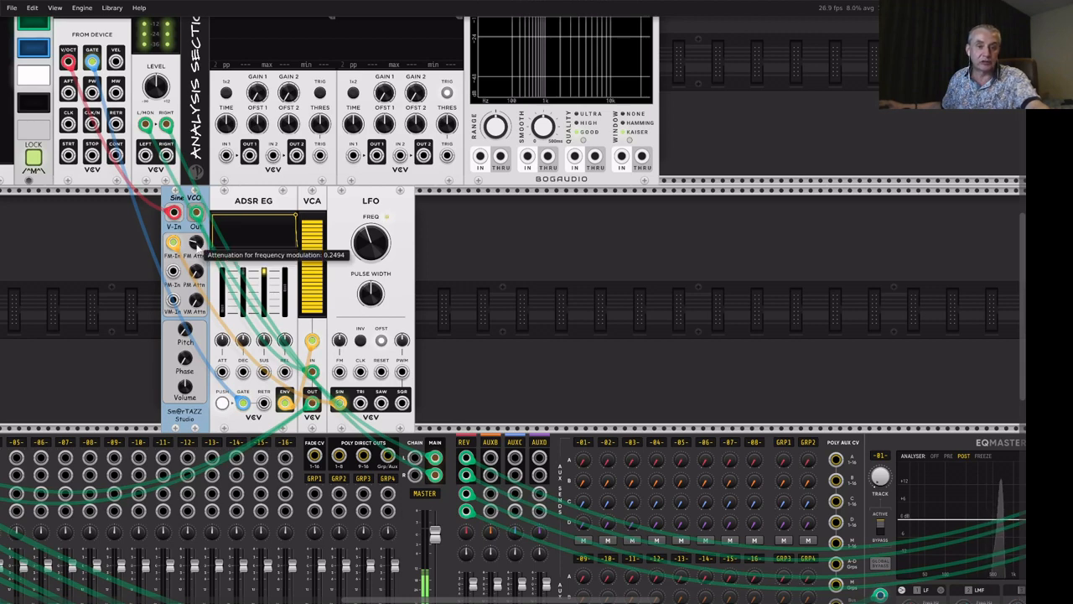
drag(198, 246, 197, 160)
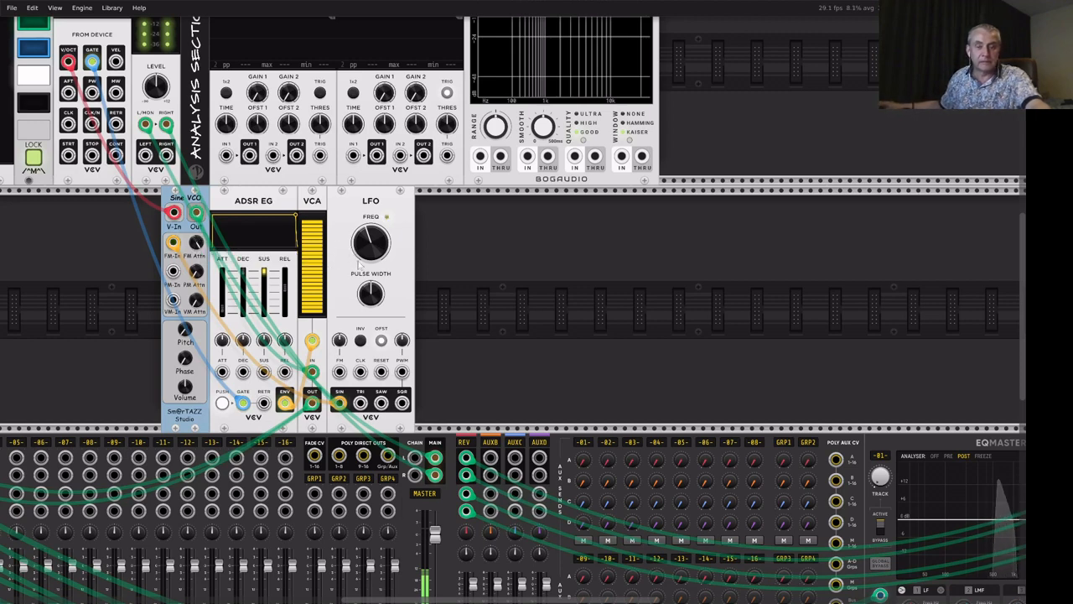
Try LFO frequencies of about 2.9 Hz and 56 Hz, and reset the frequency to its default.
mouse_move(367, 249)
drag(367, 249, 367, 243)
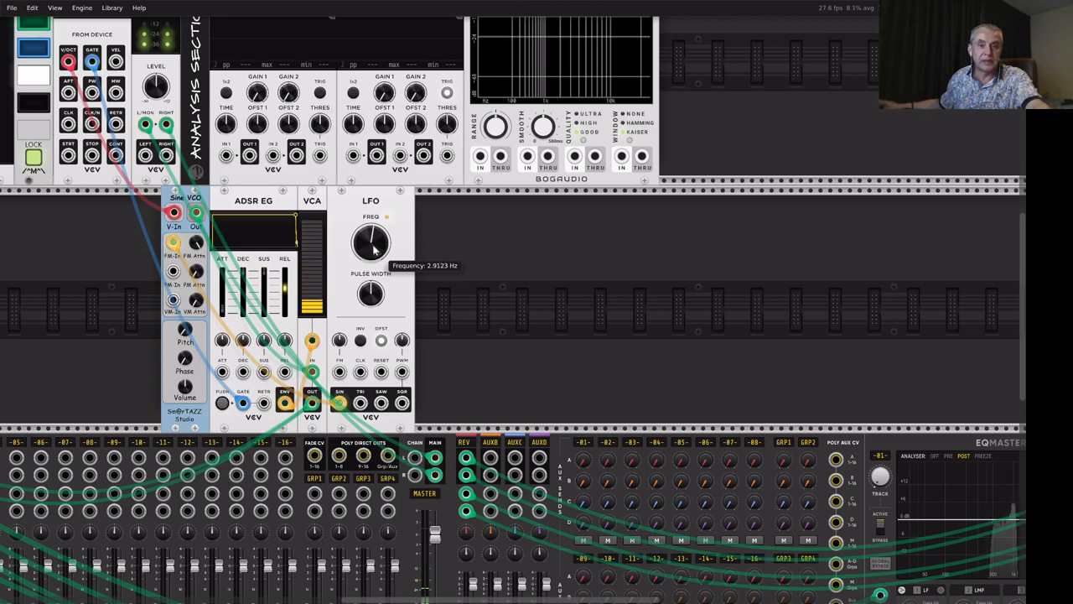
drag(375, 241, 375, 215)
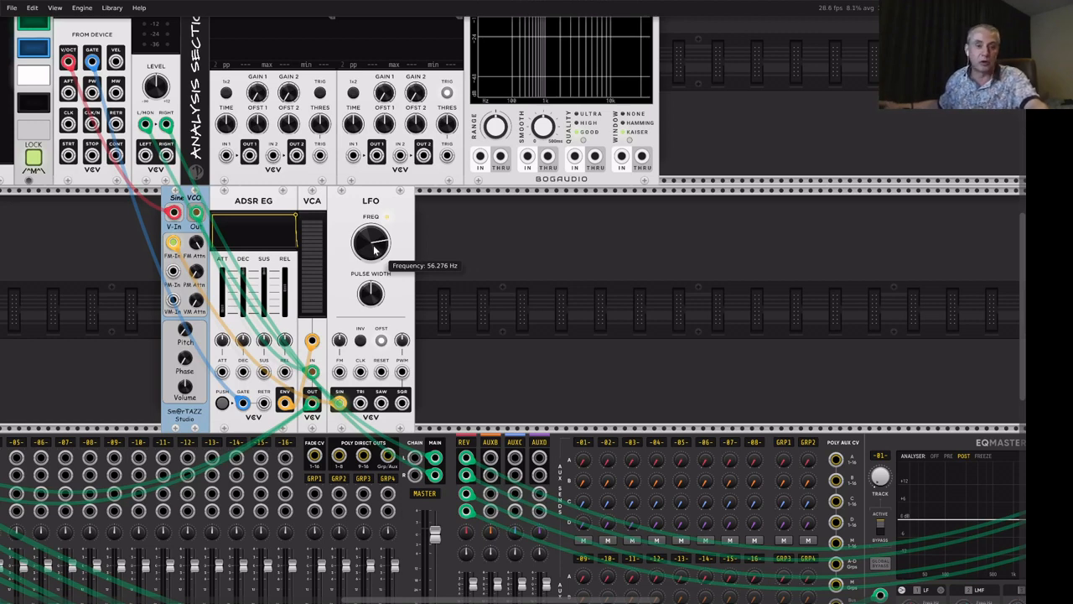
double_click(375, 250)
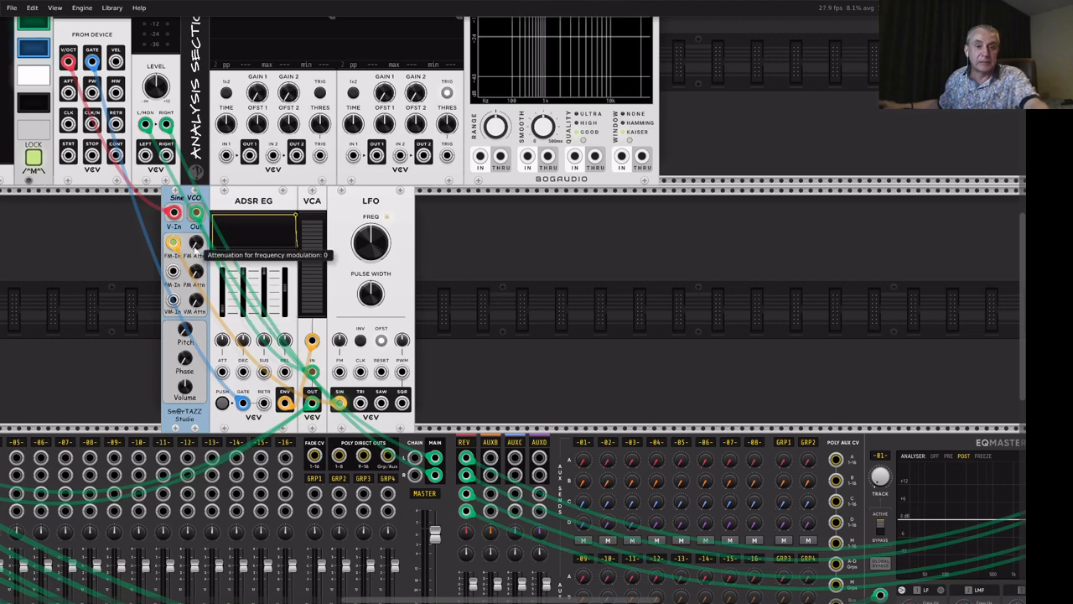
Raise the LFO frequency slightly and set the Sine VCO's first frequency modulation attenuation to 0.02.
drag(196, 244, 196, 243)
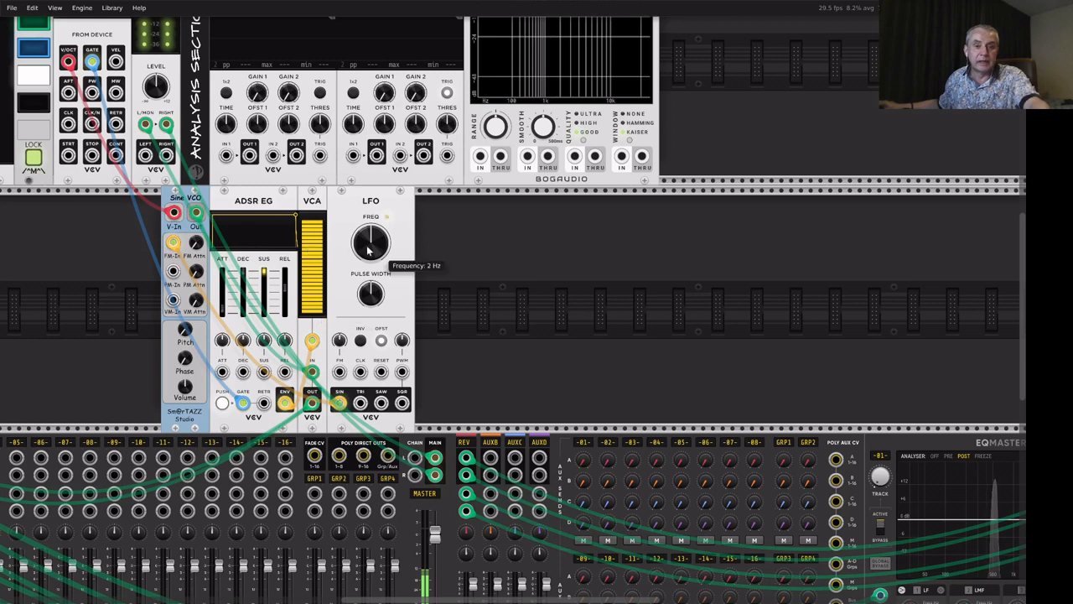
mouse_move(366, 245)
mouse_down()
mouse_move(362, 235)
mouse_move(358, 245)
mouse_up()
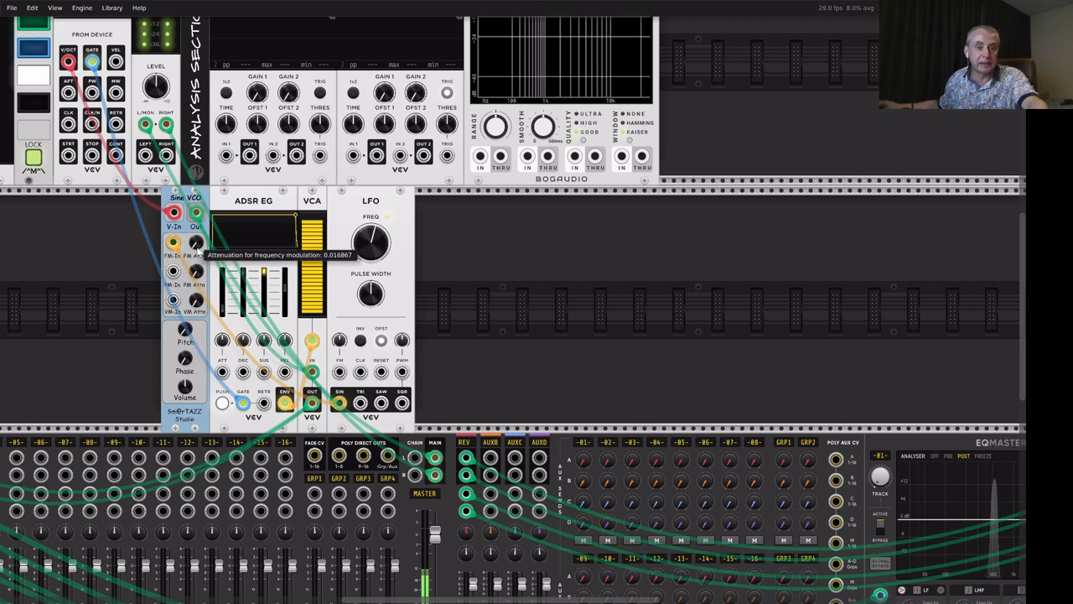
right_click(198, 249)
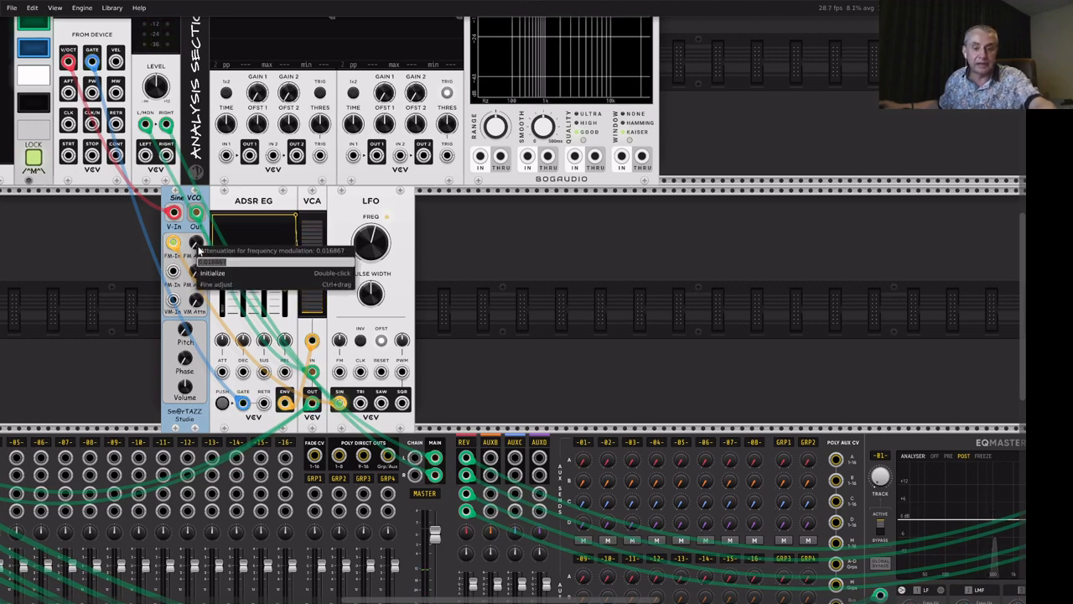
text(0.02)
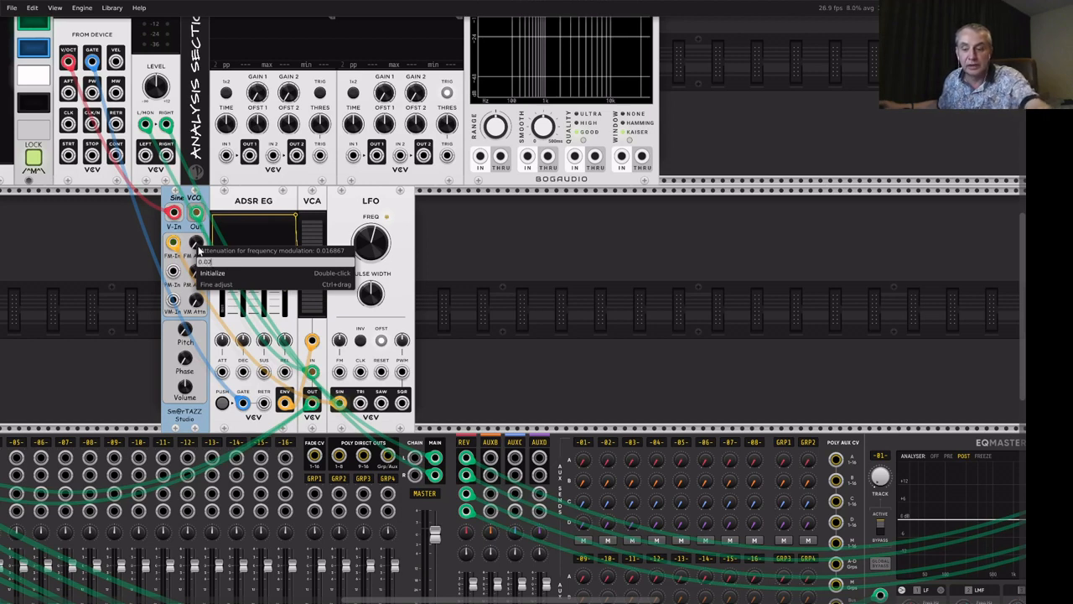
key(Return)
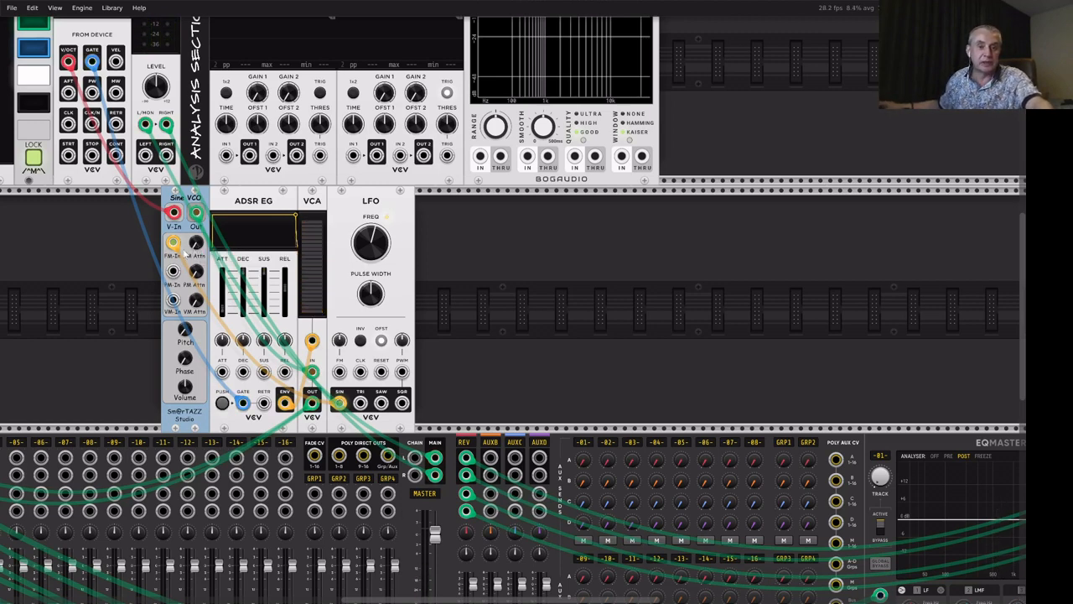
Move the LFO cable to the Sine VCO's volume modulation input, and try its attenuation at about 0.28 with a slower LFO rate.
drag(173, 242, 172, 300)
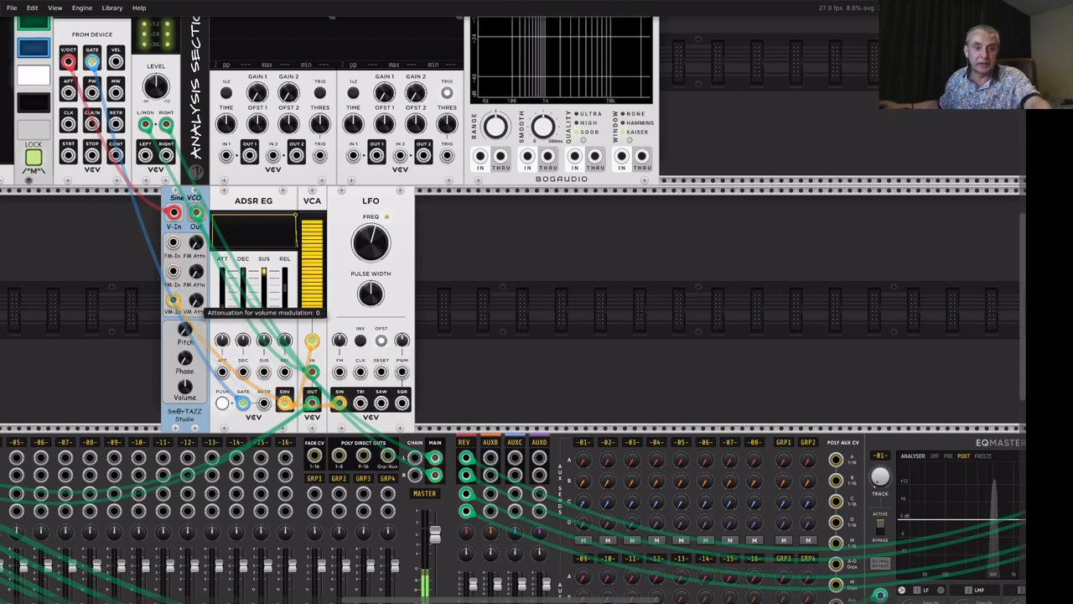
drag(196, 301, 196, 288)
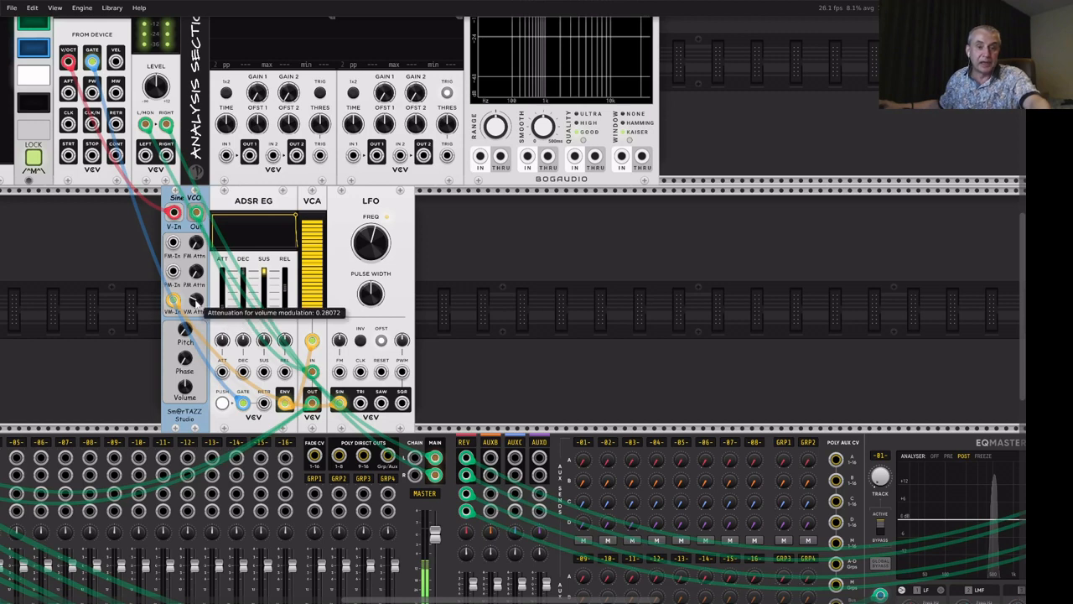
drag(197, 303, 197, 294)
mouse_move(379, 245)
mouse_down()
mouse_move(379, 220)
mouse_move(379, 258)
mouse_move(367, 246)
mouse_up()
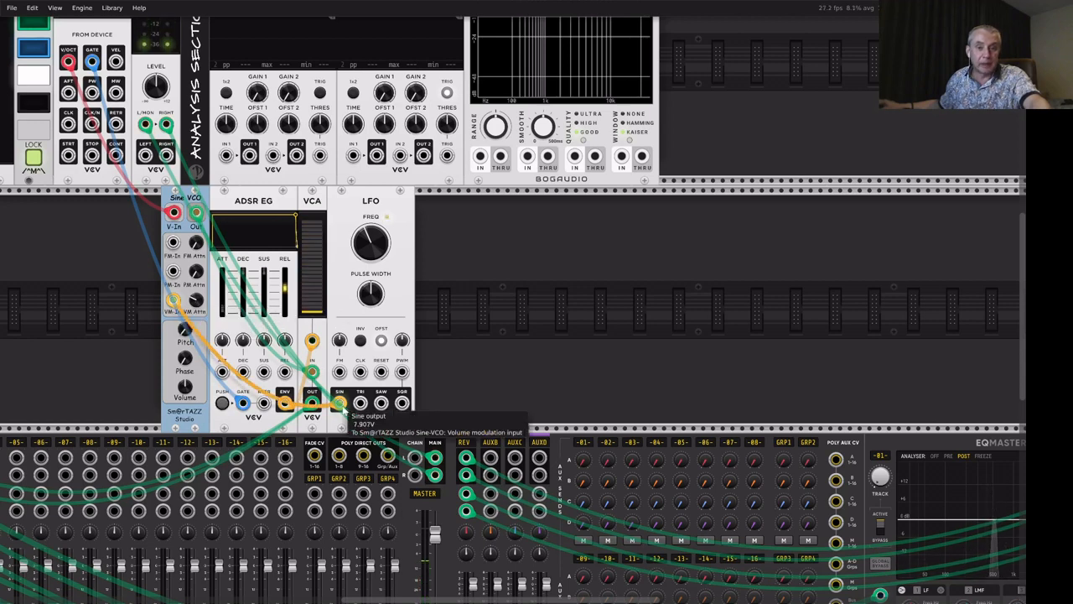
Feed the volume modulation from the LFO's square output with attenuation at about 0.75, and trigger the envelope to hear it.
drag(342, 406, 403, 406)
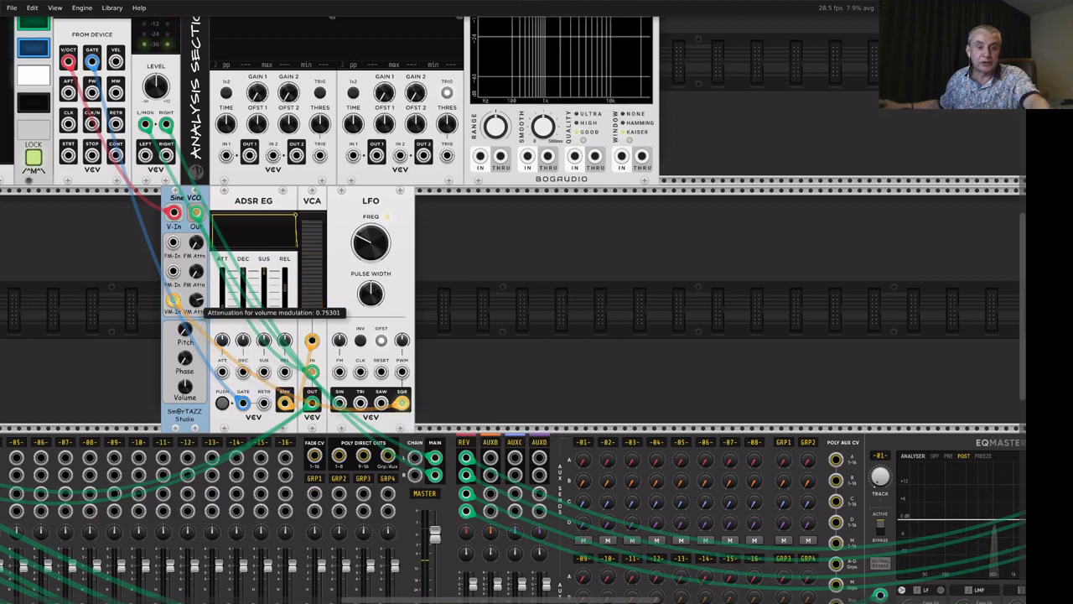
click(223, 402)
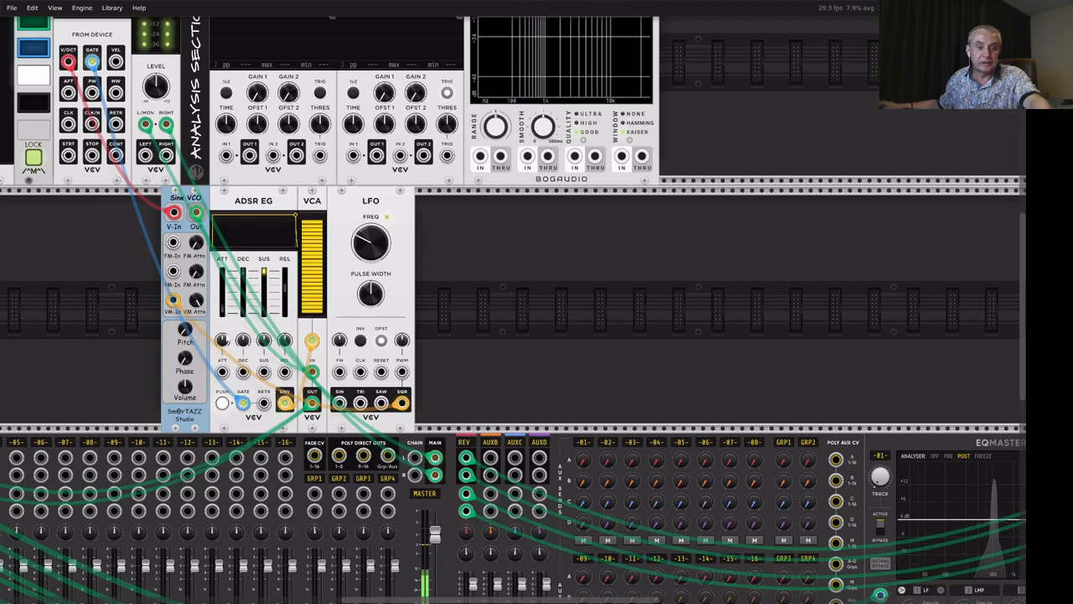
click(223, 403)
Switch the LFO's offset to bipolar and raise its frequency.
drag(356, 243, 355, 192)
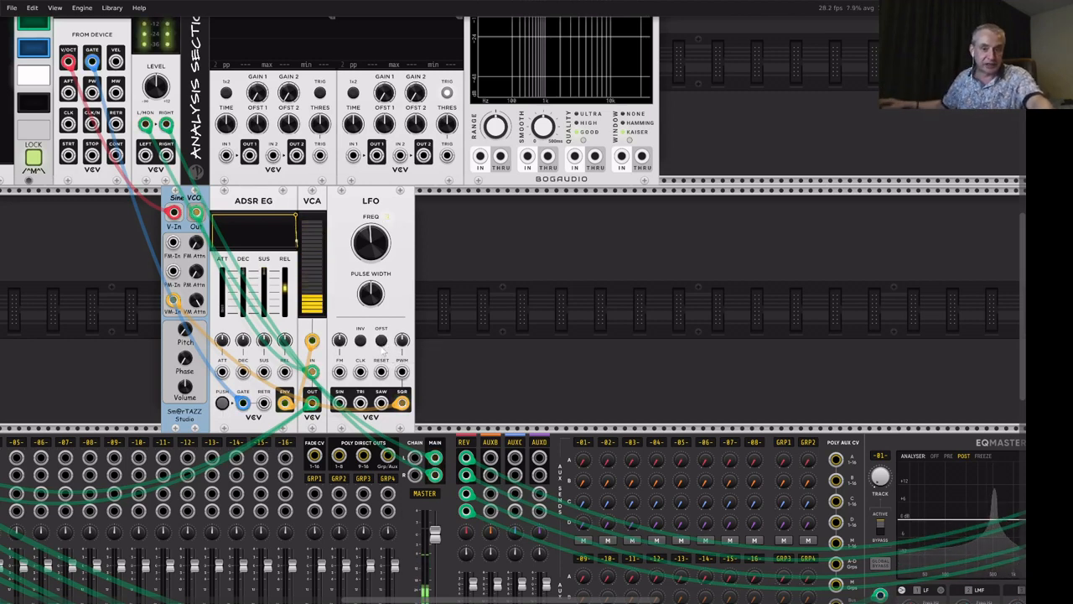
click(381, 339)
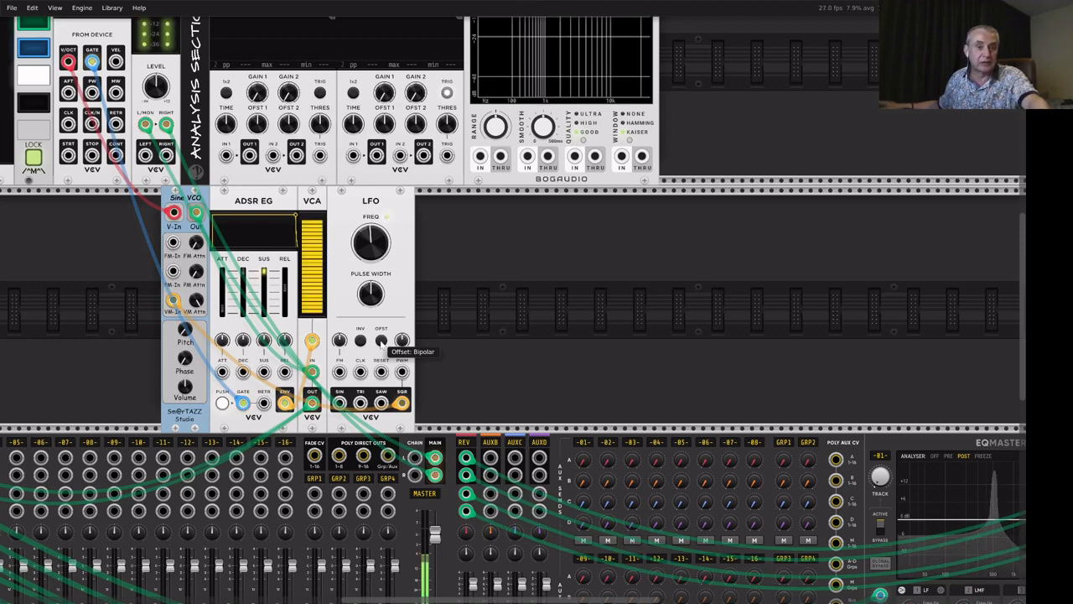
drag(381, 257, 381, 190)
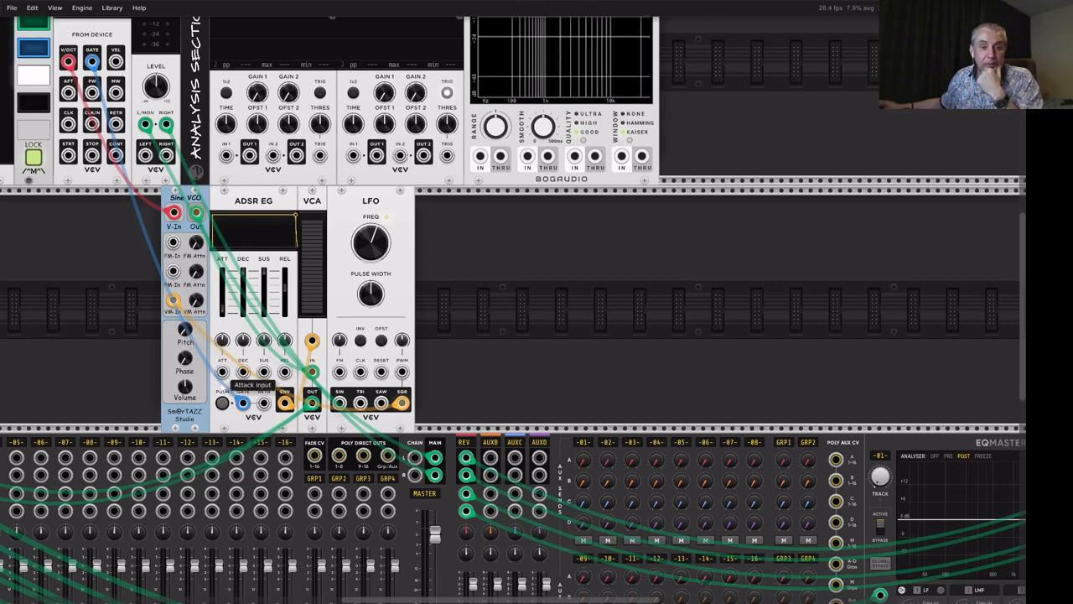
Patch the LFO's sine output back to the Sine VCO's first FM input and try adjusting the fixed pitch.
drag(403, 403, 339, 403)
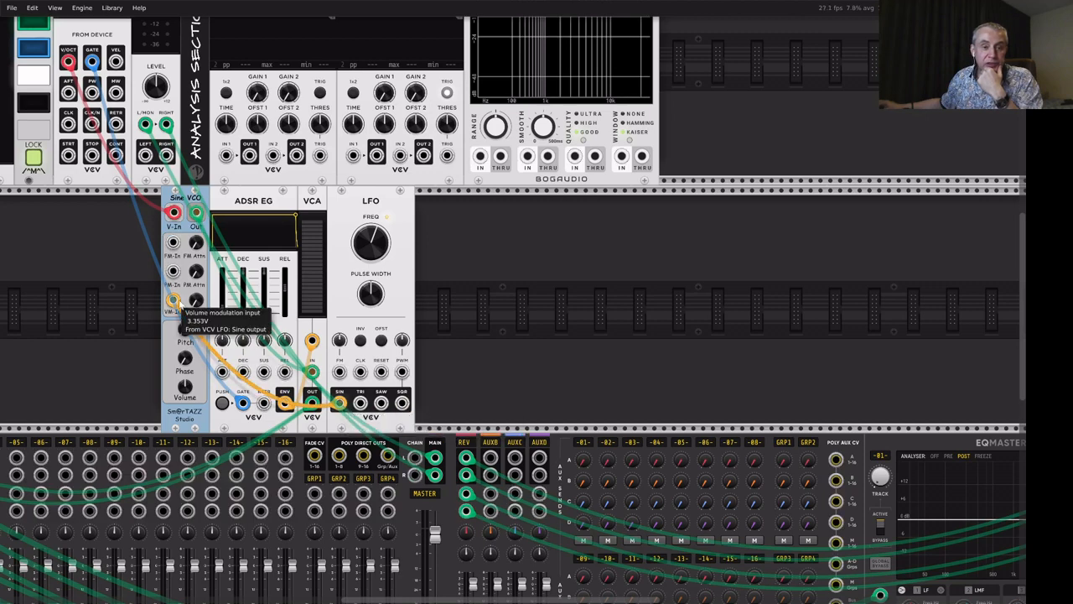
drag(172, 299, 172, 241)
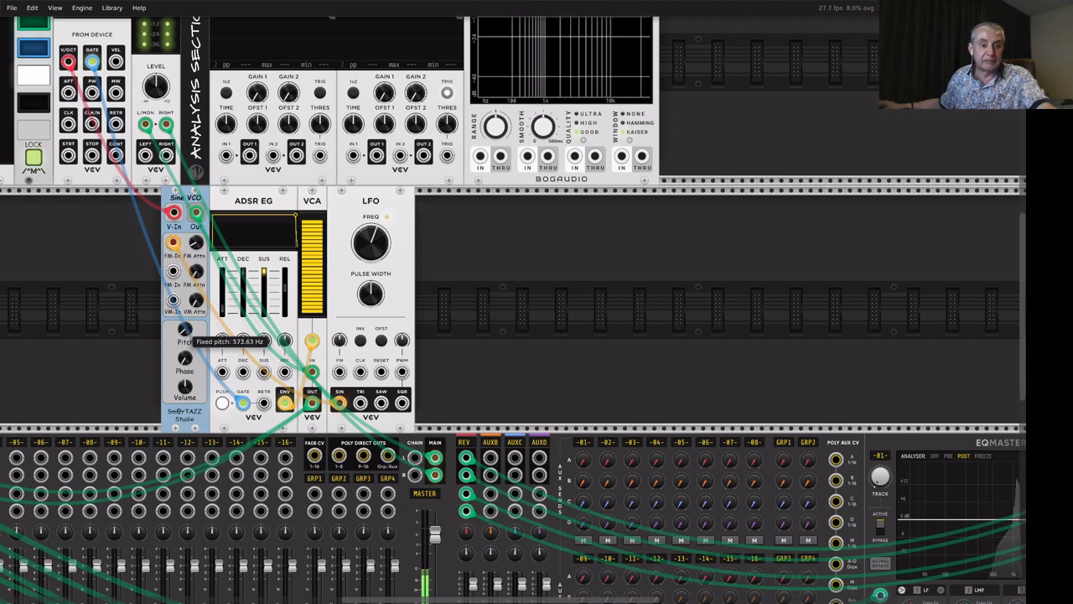
drag(185, 331, 185, 326)
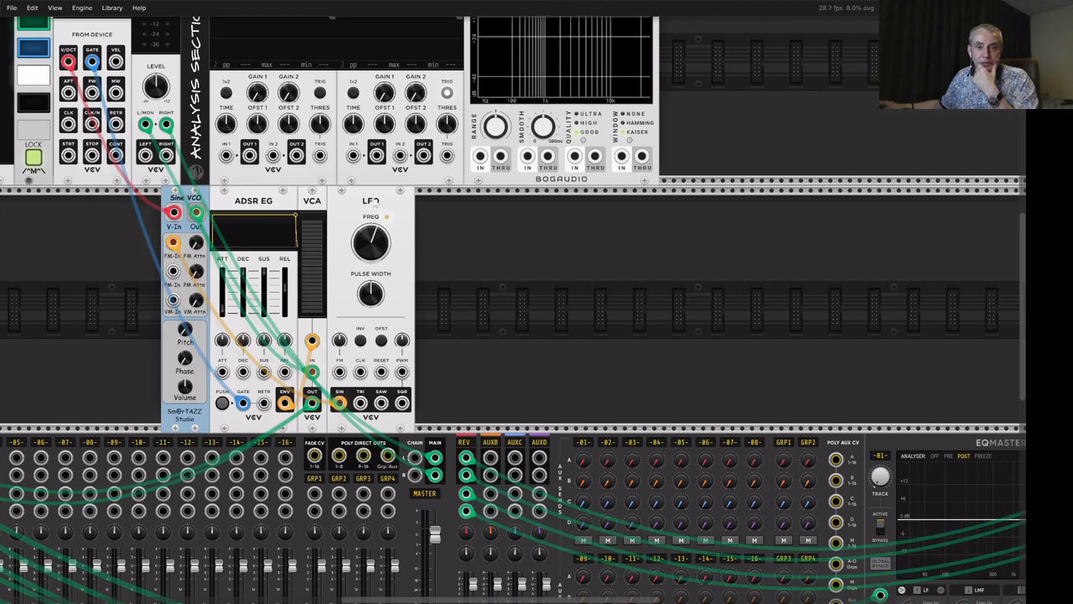
Search the module browser for "sine", add a second Sm@rTAZZ Studio Sine VCO and place it between the first one and the ADSR EG.
right_click(478, 239)
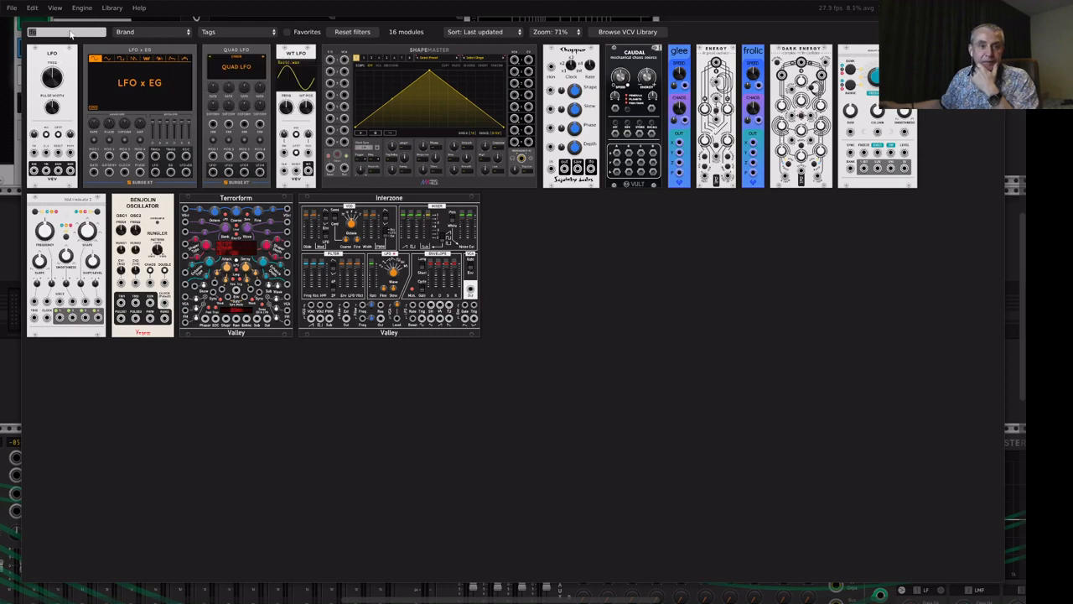
key(BackSpace)
key(BackSpace)
key(BackSpace)
text(sine)
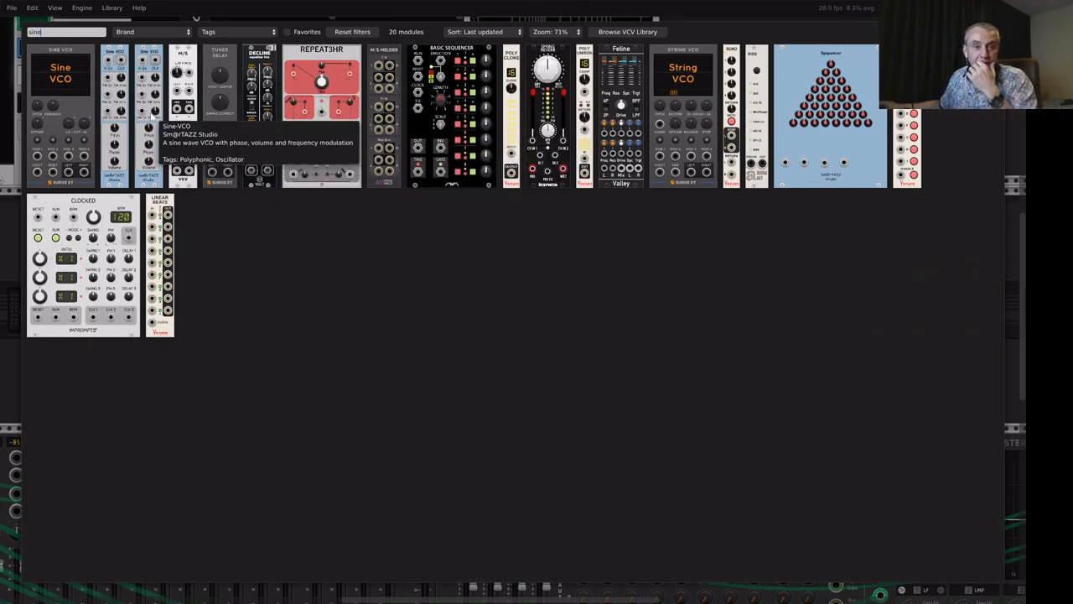
click(146, 106)
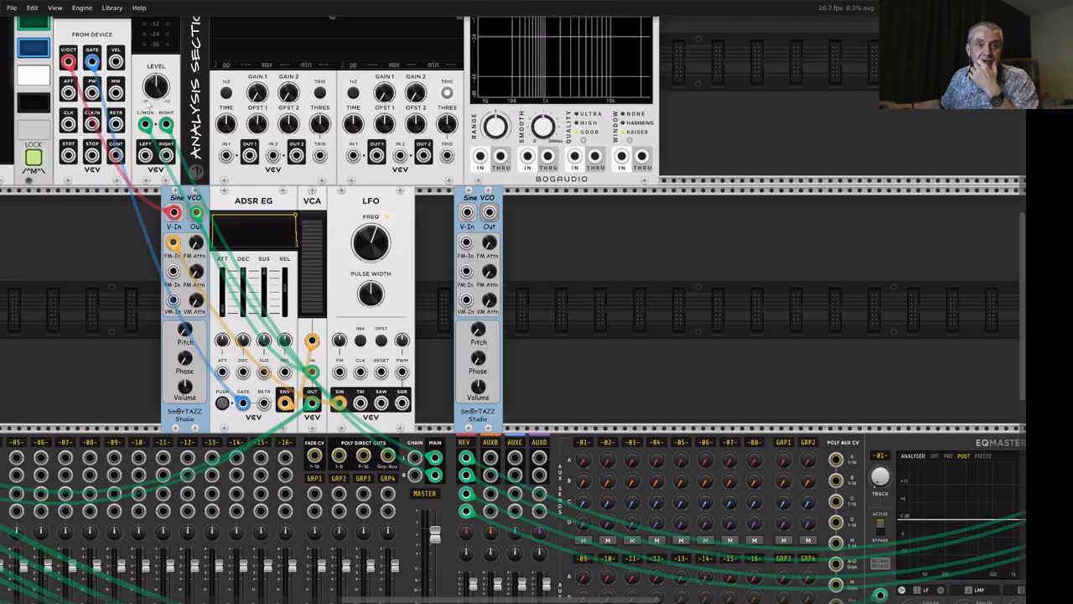
drag(474, 198, 236, 208)
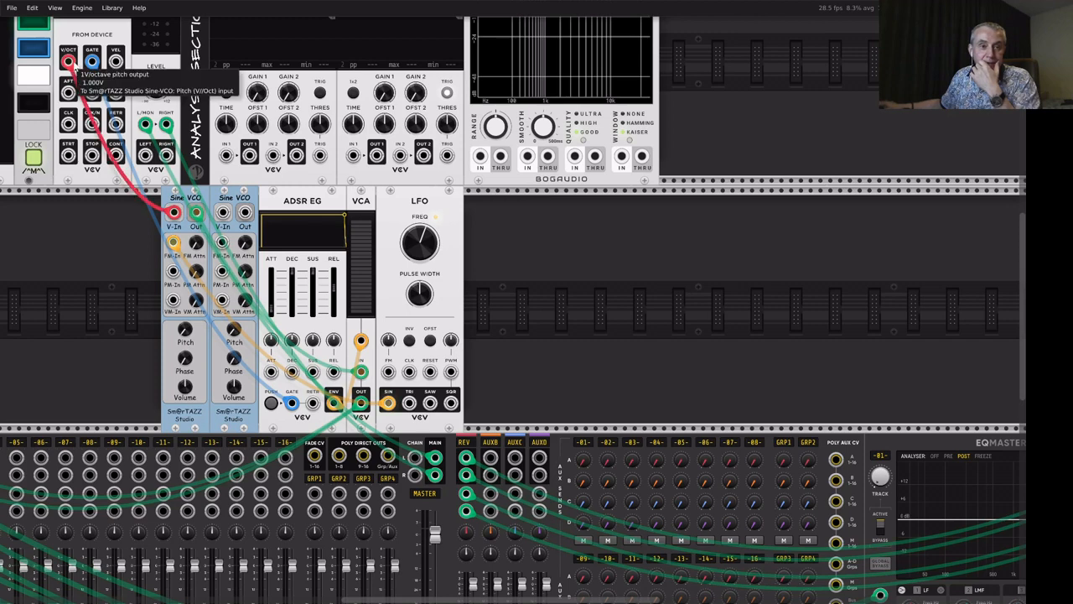
Patch the first Sine VCO's output to input 1 of the first Scope with a white cable, enabling its trigger and setting 5 ms/screen.
scroll(270, 223, up, 3)
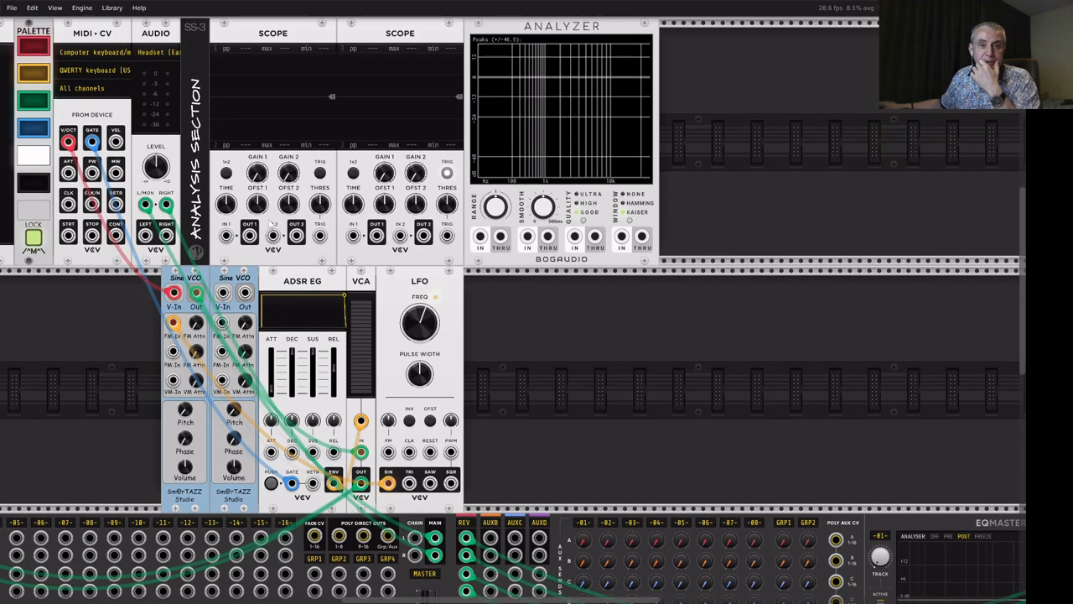
right_click(198, 294)
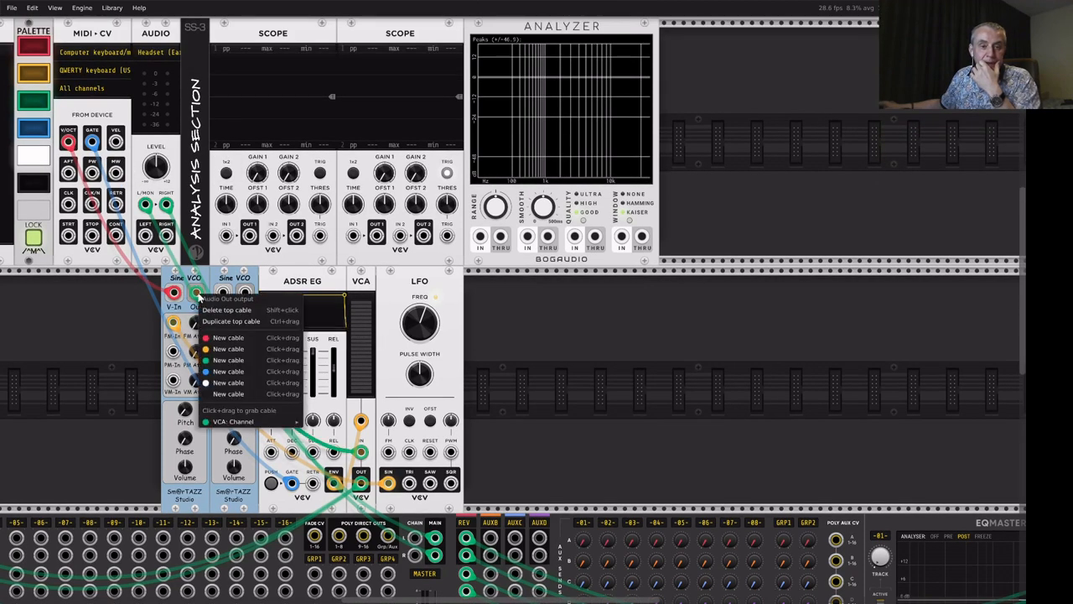
click(216, 383)
click(226, 235)
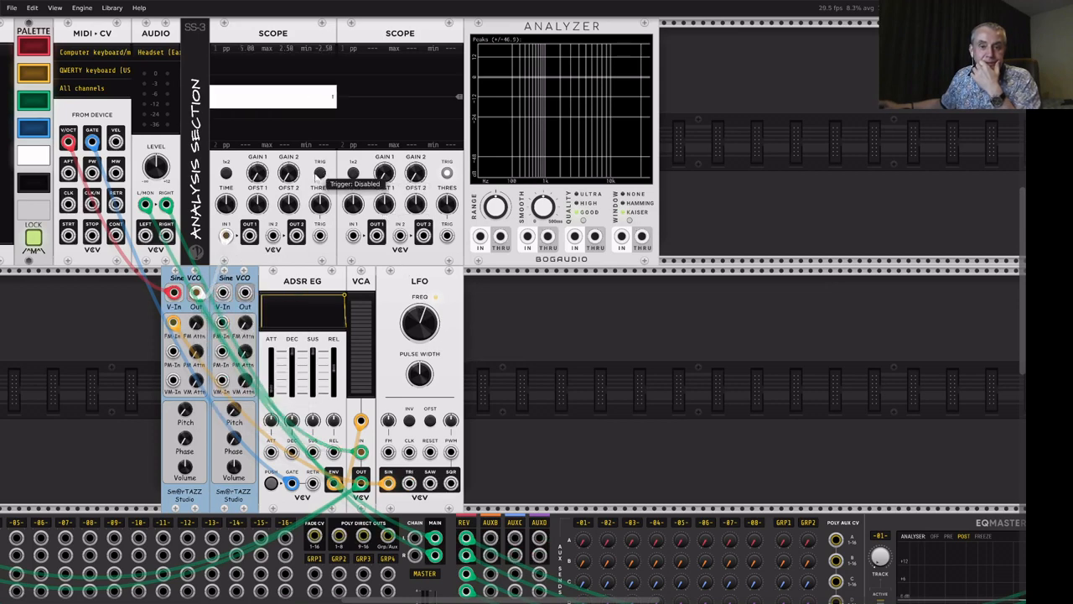
click(317, 174)
mouse_move(229, 203)
mouse_down()
mouse_move(229, 172)
mouse_move(229, 257)
mouse_up()
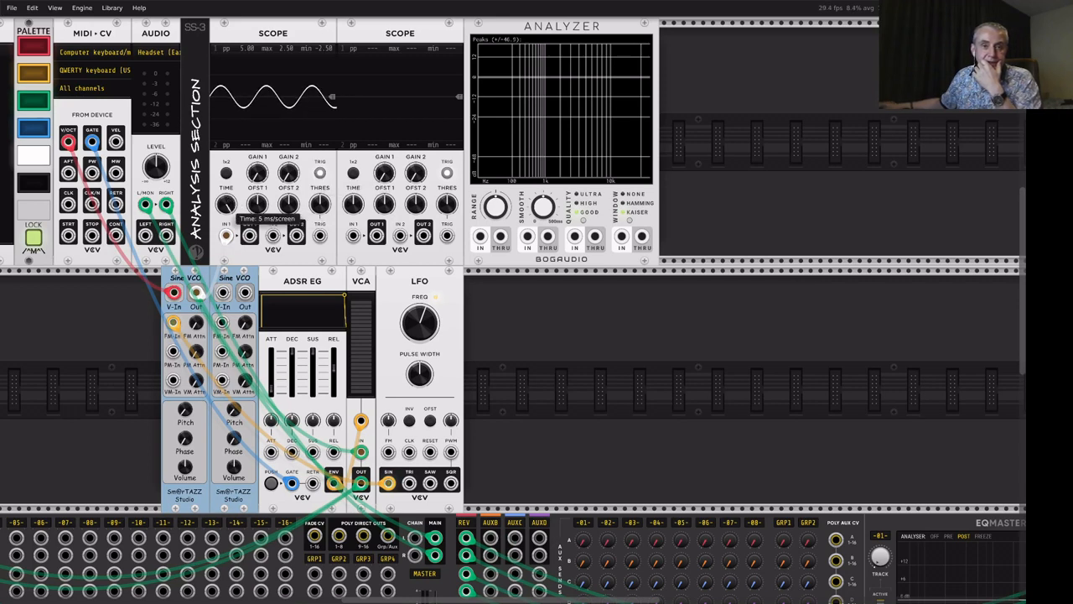
key(q)
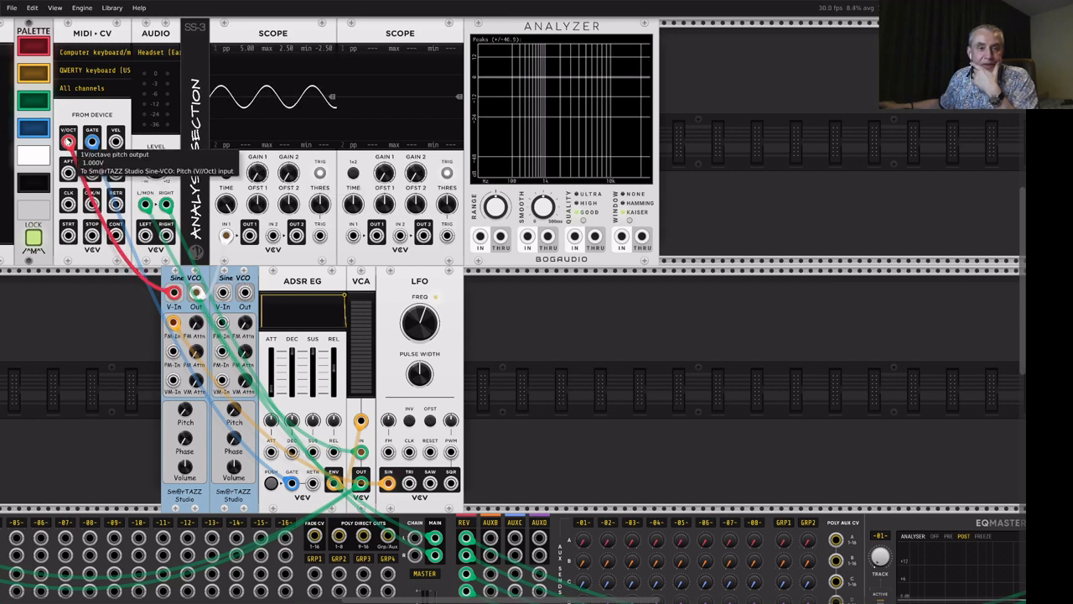
Patch the MIDI-CV module's V/Oct output to the second Sine VCO's V-In with a new red cable.
right_click(67, 140)
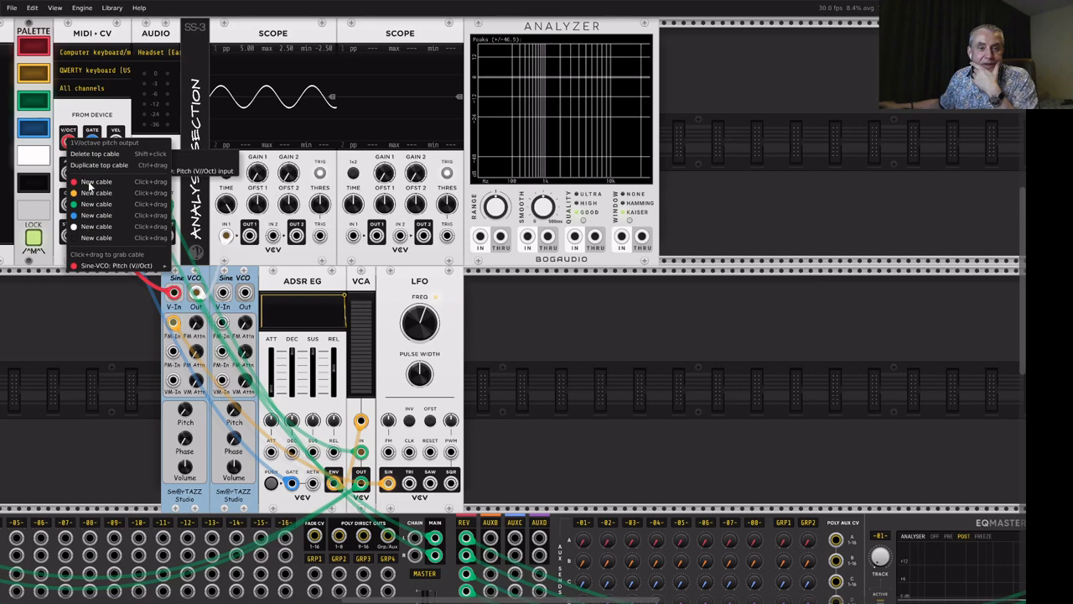
drag(90, 183, 67, 142)
right_click(67, 141)
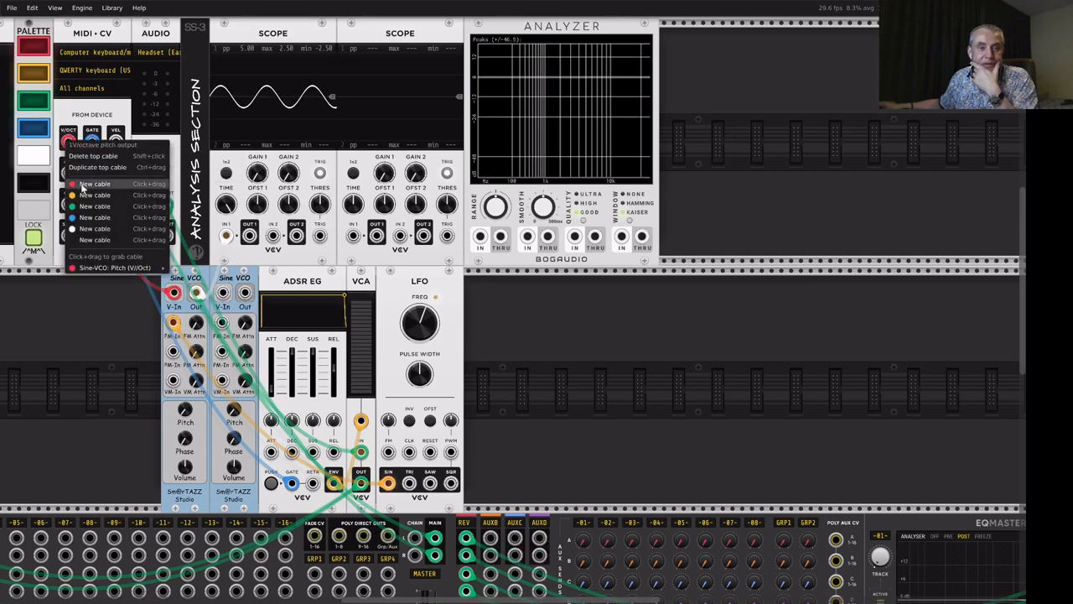
drag(84, 184, 223, 294)
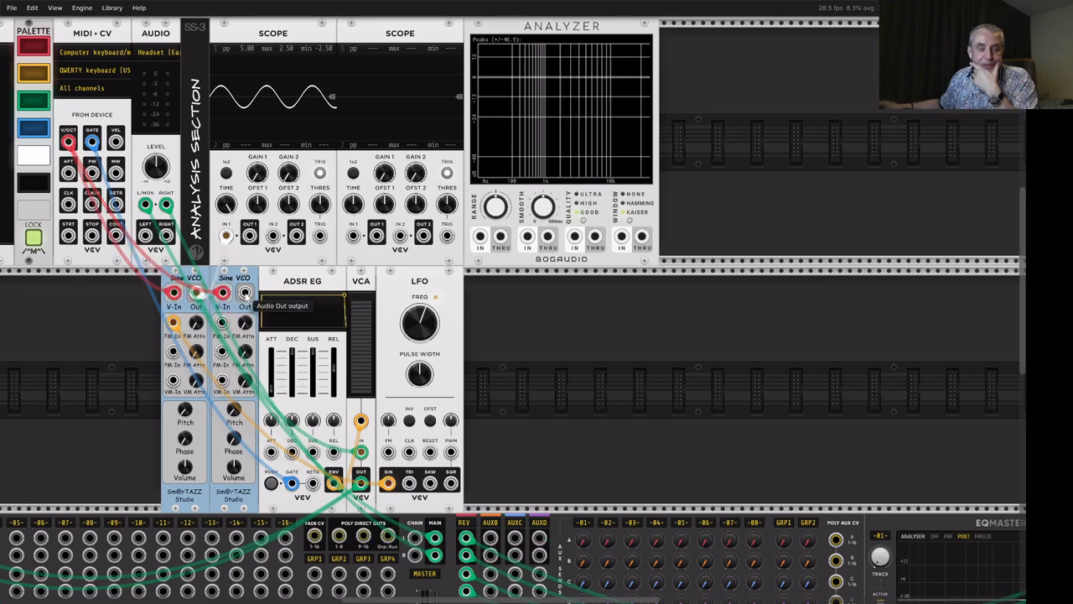
Patch the second Sine VCO's output to the VCA's channel input with a new green cable and play test notes.
right_click(245, 293)
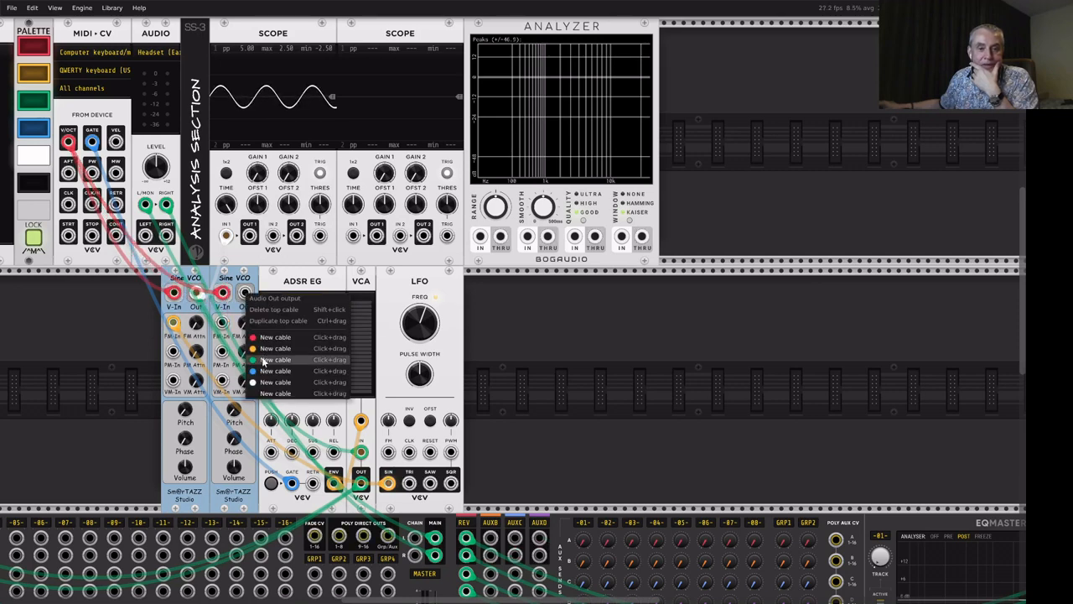
drag(262, 361, 362, 454)
key(z)
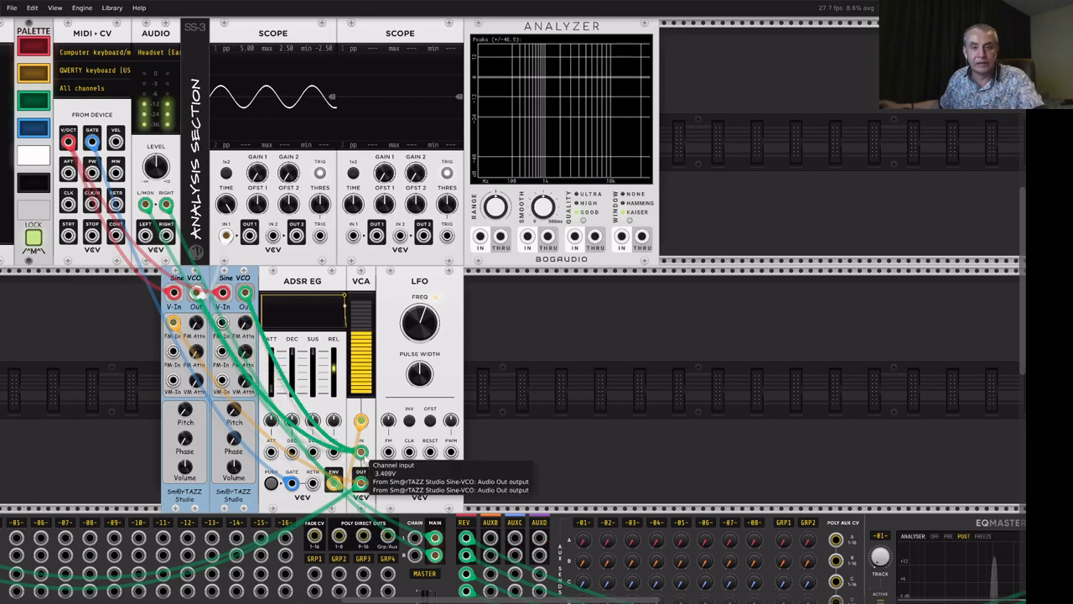
key(z)
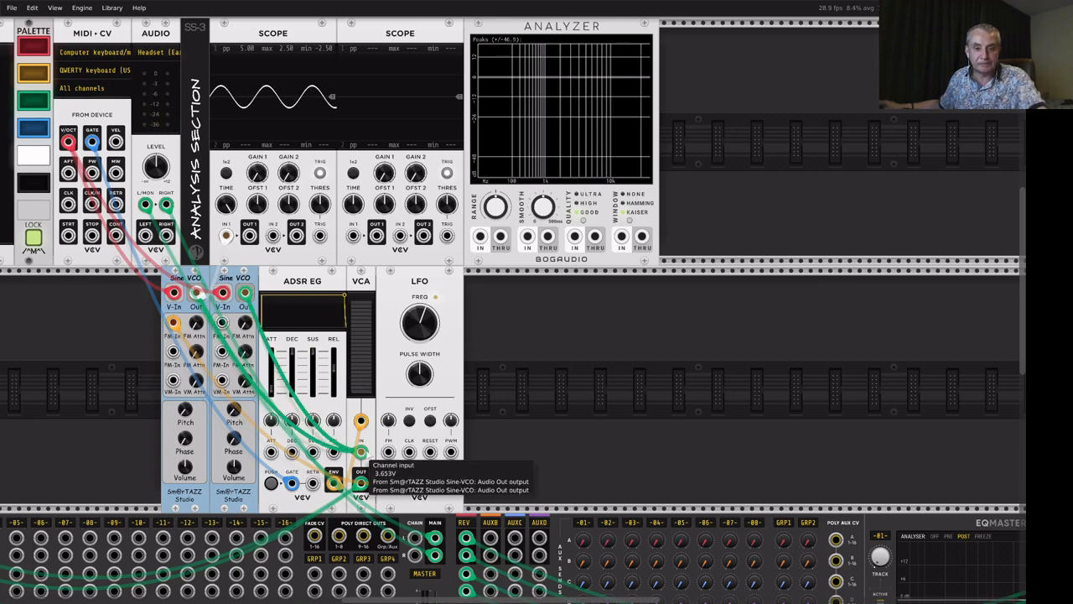
Patch the second Sine VCO's output to input 2 of the first Scope with a new blue cable.
right_click(245, 293)
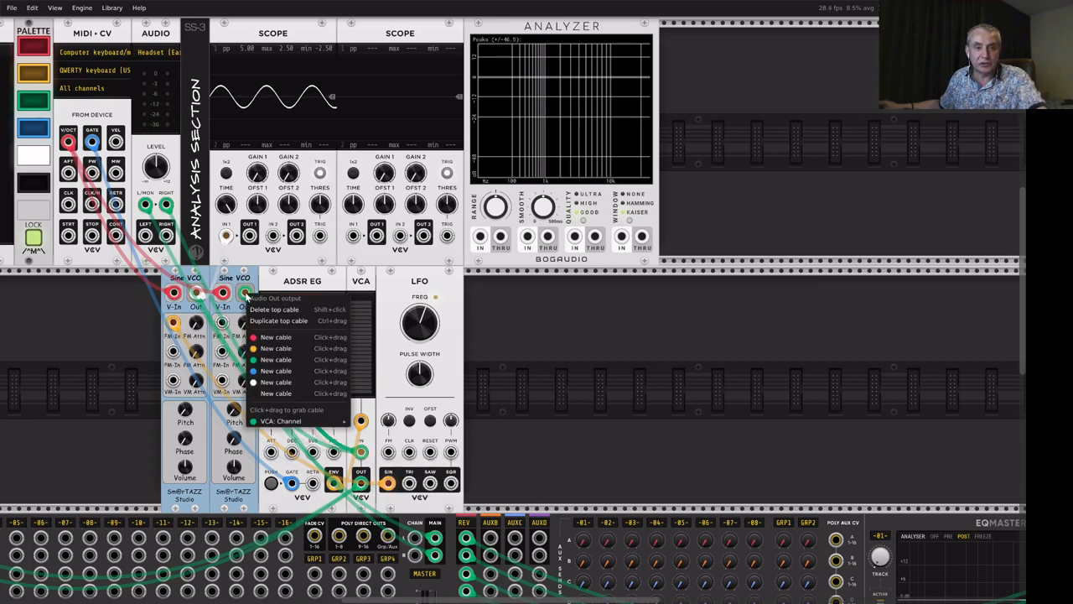
click(266, 372)
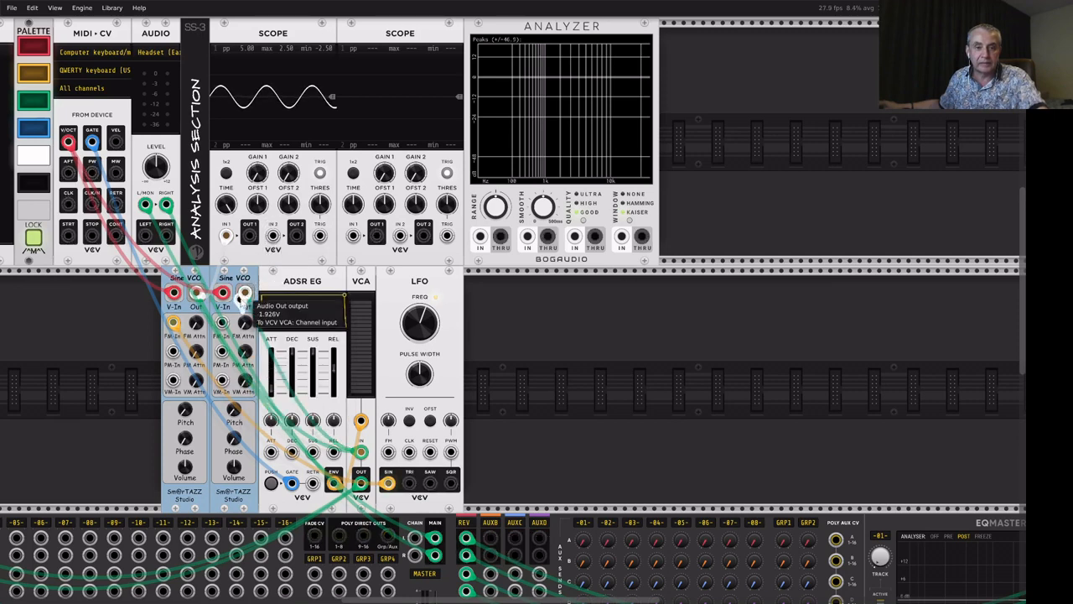
right_click(245, 294)
drag(275, 370, 277, 243)
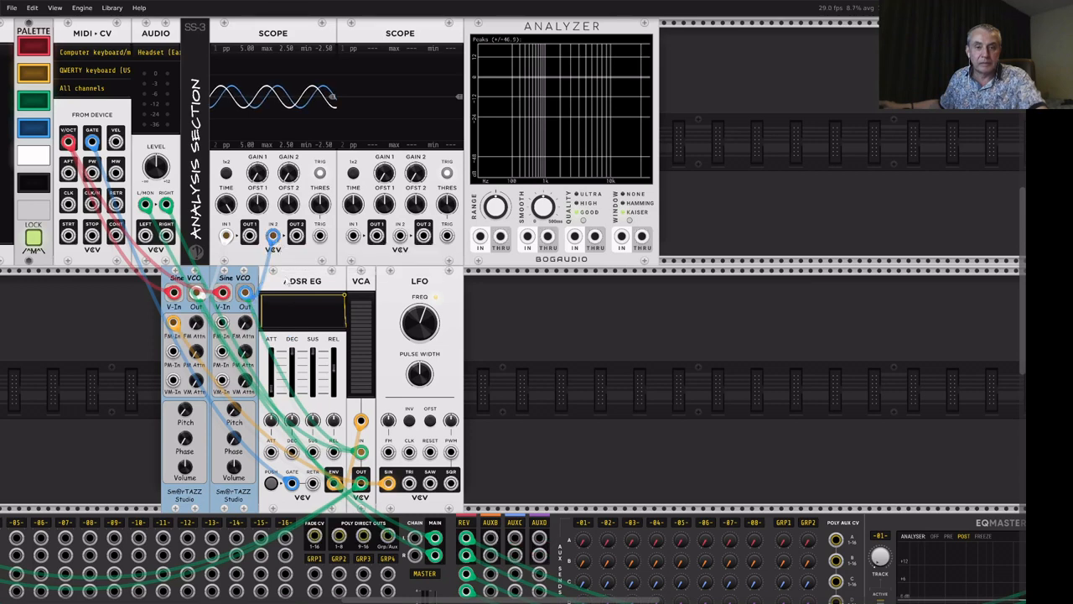
Initialize both Sine VCO modules.
right_click(239, 278)
click(291, 321)
right_click(187, 278)
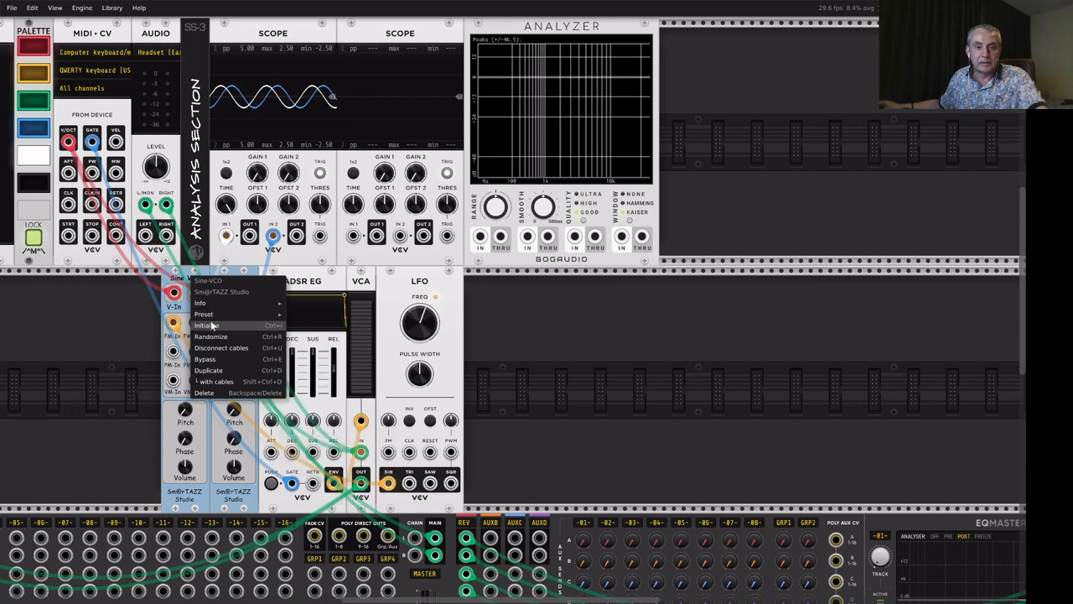
click(262, 320)
key(q)
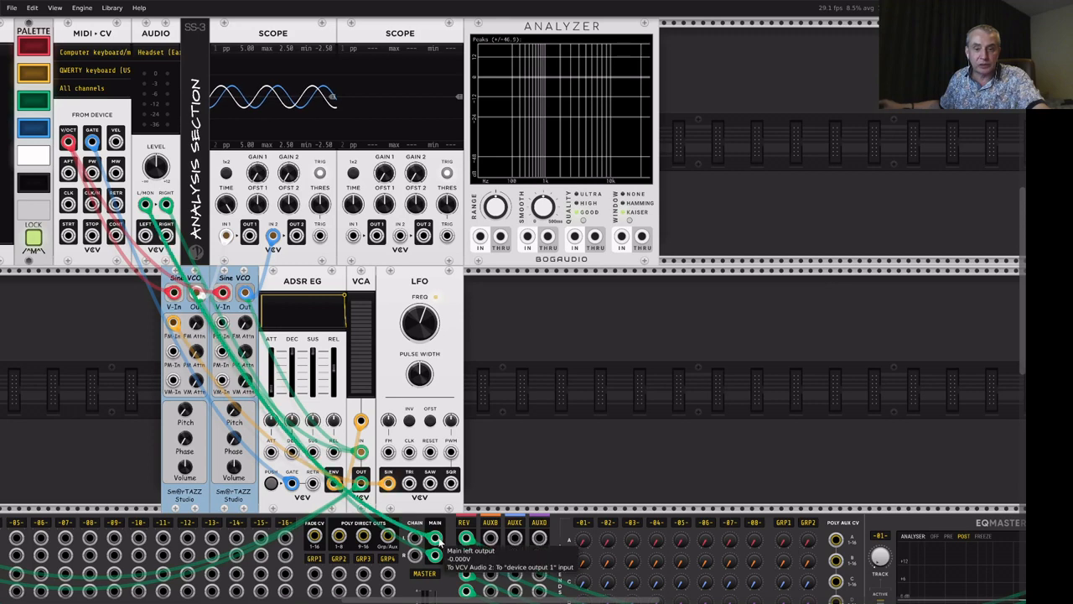
Patch the mixer's main left output to input 1 of the second Scope with a new red cable.
right_click(436, 536)
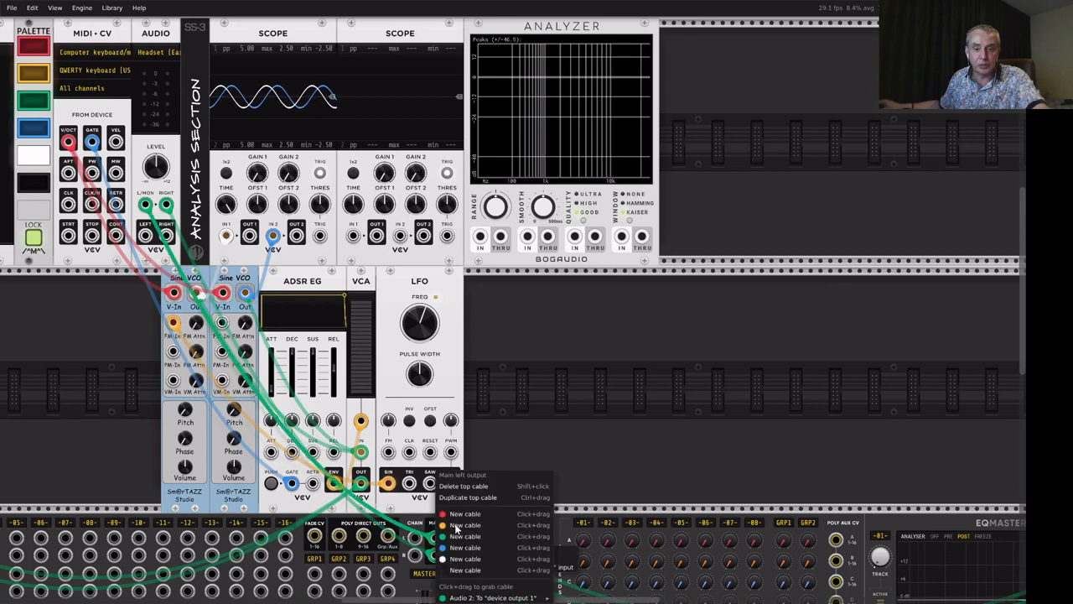
mouse_move(459, 514)
mouse_down()
mouse_move(442, 292)
mouse_move(353, 236)
mouse_up()
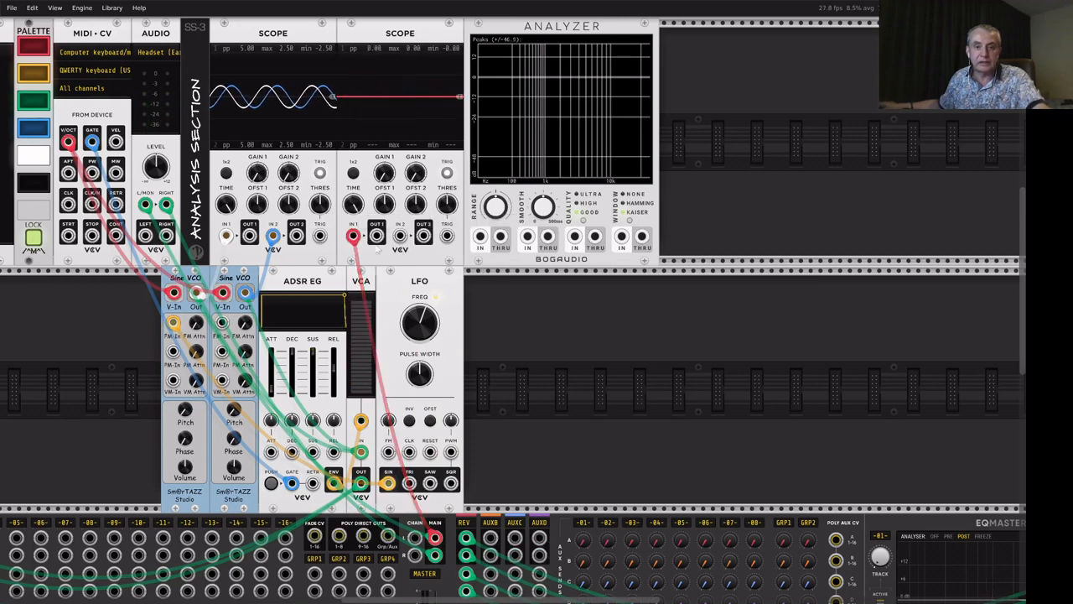
key(q)
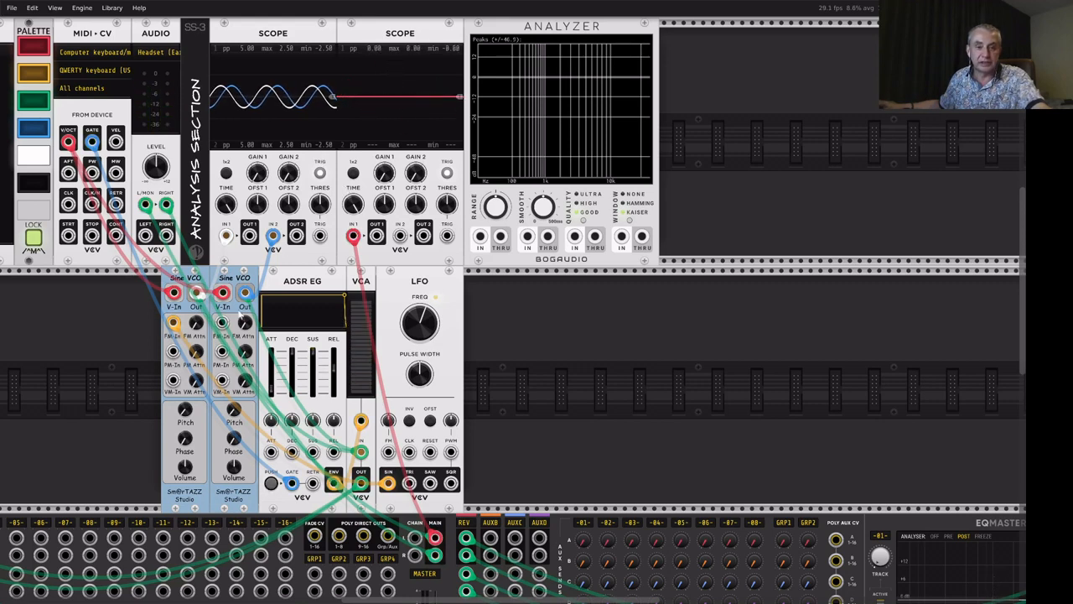
Sweep the second Sine VCO's phase shift through about 0.23, 0.47 and 0.58 cycle, playing notes to compare the combined output.
mouse_move(236, 411)
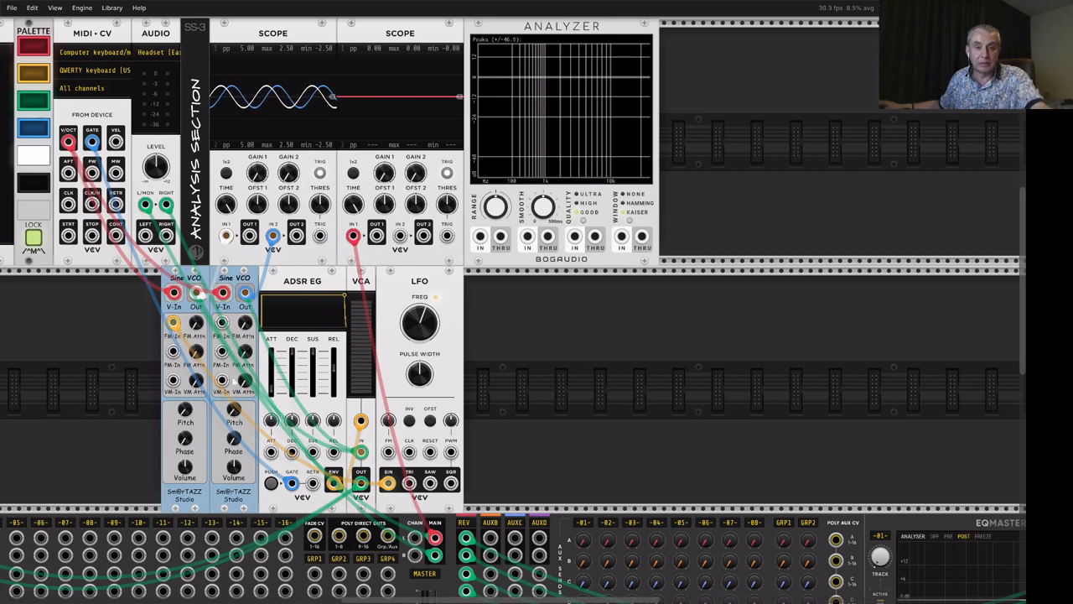
mouse_move(319, 198)
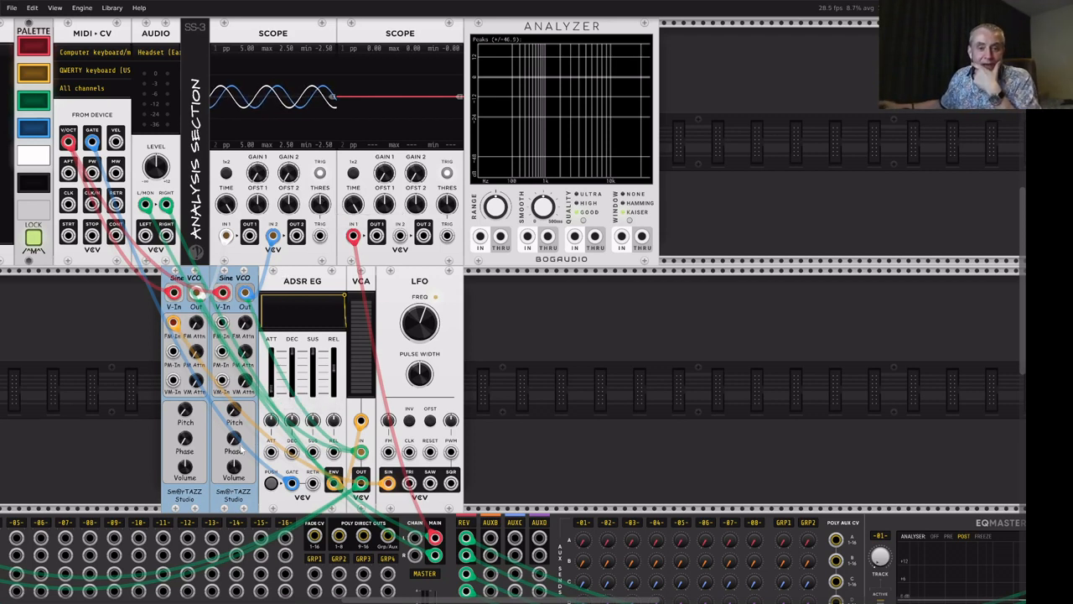
mouse_move(233, 438)
mouse_down()
mouse_move(233, 423)
mouse_move(233, 442)
mouse_up()
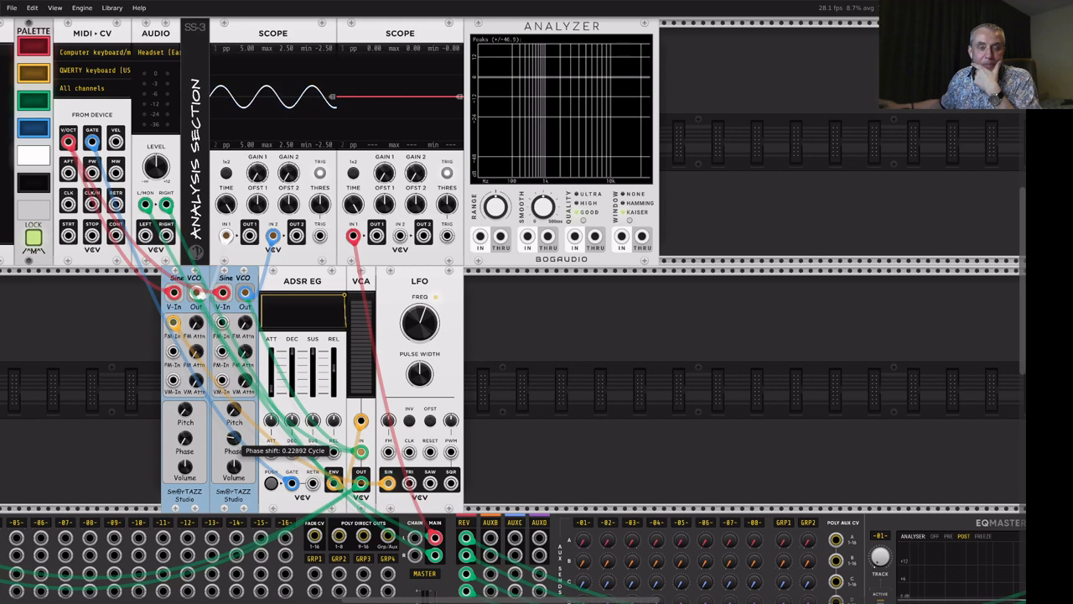
drag(233, 445, 233, 440)
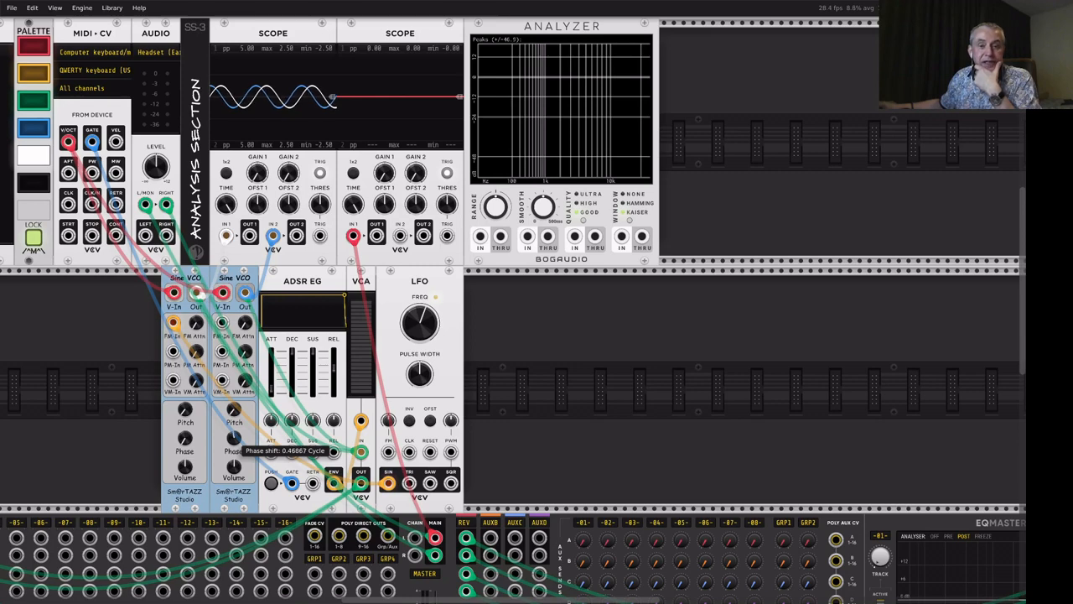
drag(233, 439, 233, 435)
key(z)
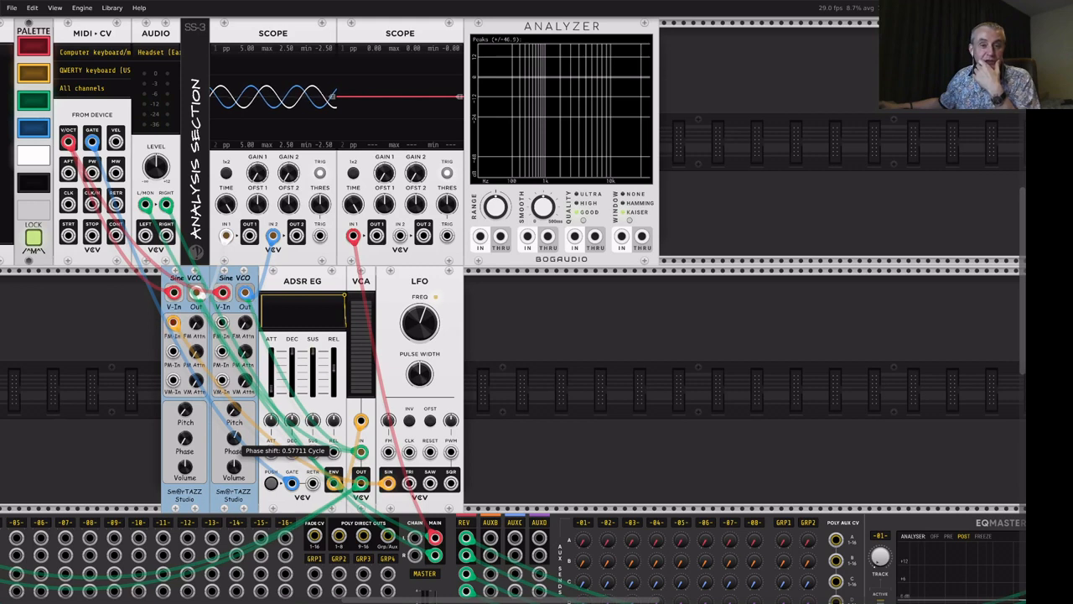
drag(234, 437, 234, 482)
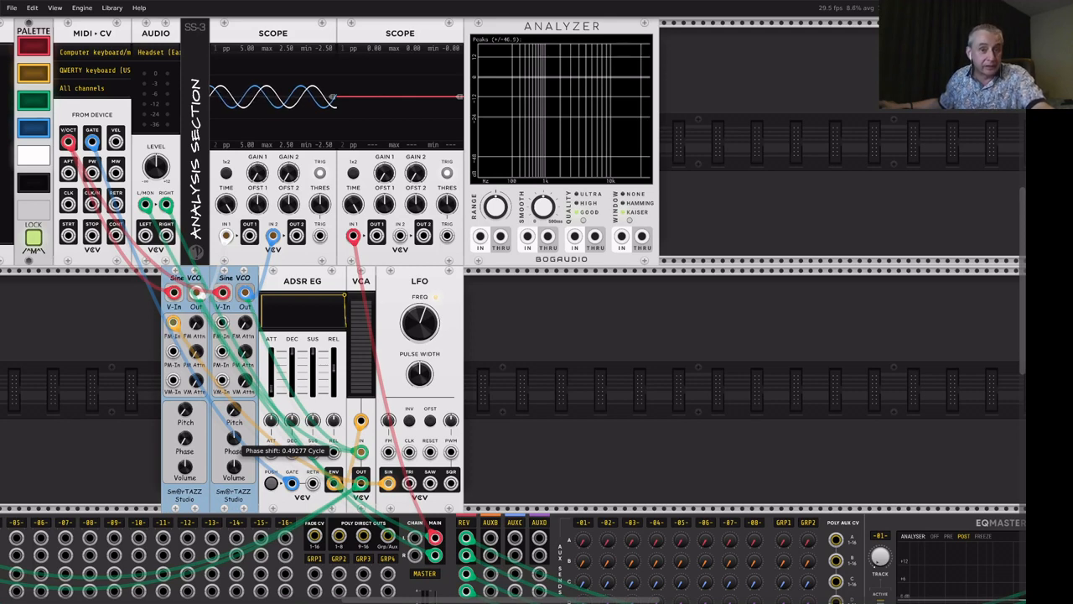
key(z)
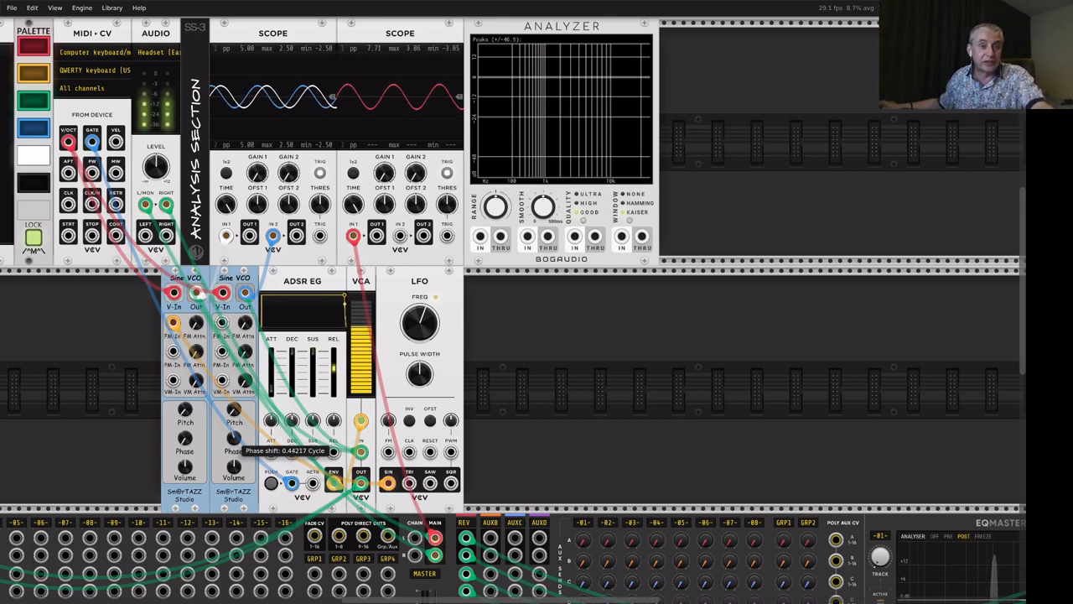
key(z)
drag(234, 438, 234, 298)
key(z)
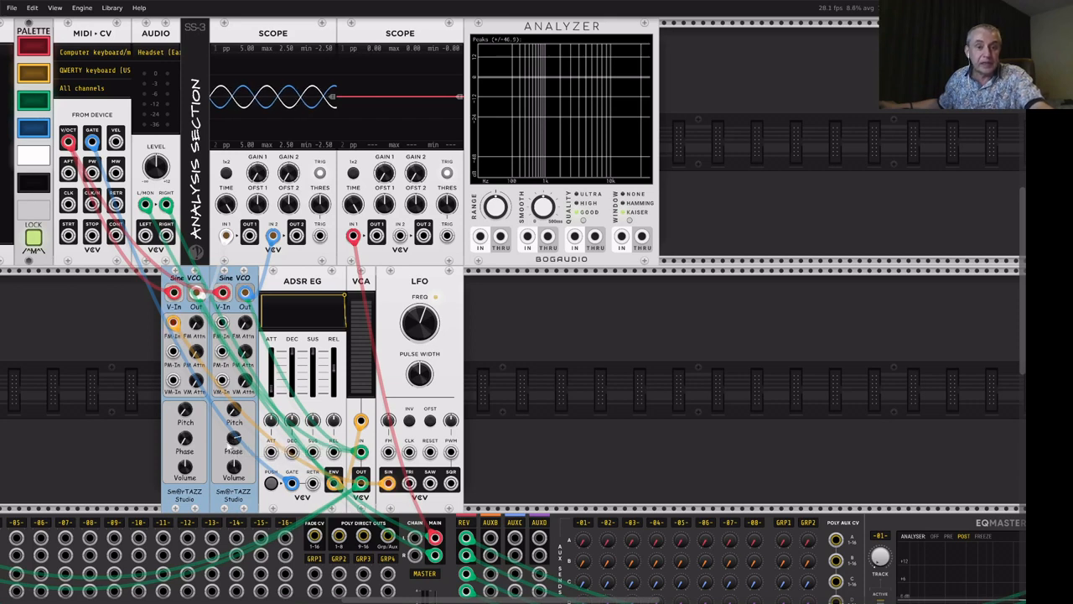
Set the second Sine VCO's fixed pitch to C3 with its phase shift at 0 and play a note.
right_click(234, 411)
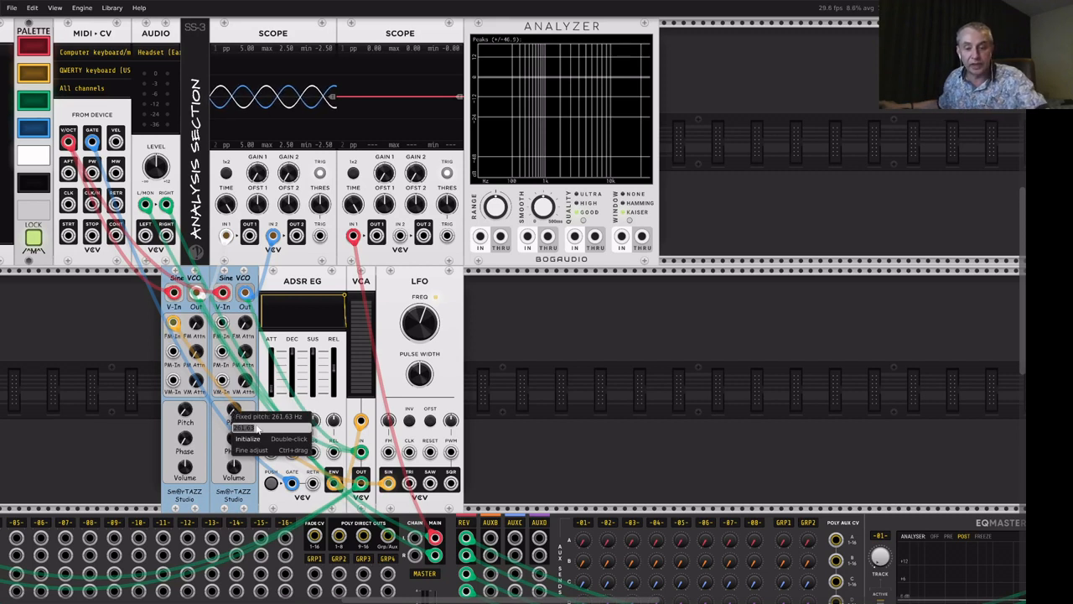
text(c3)
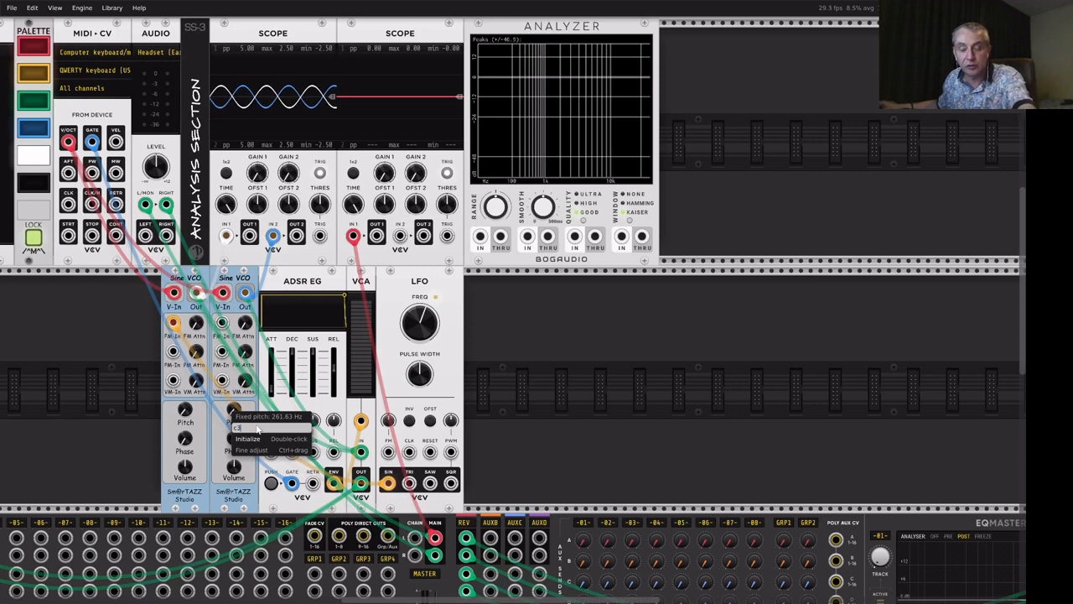
key(Return)
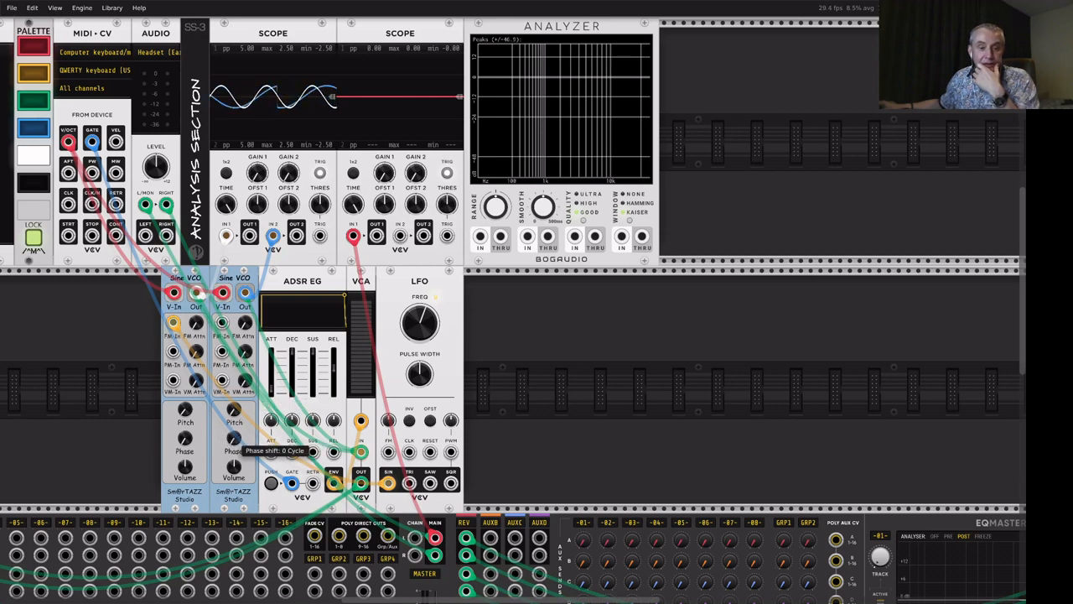
key(z)
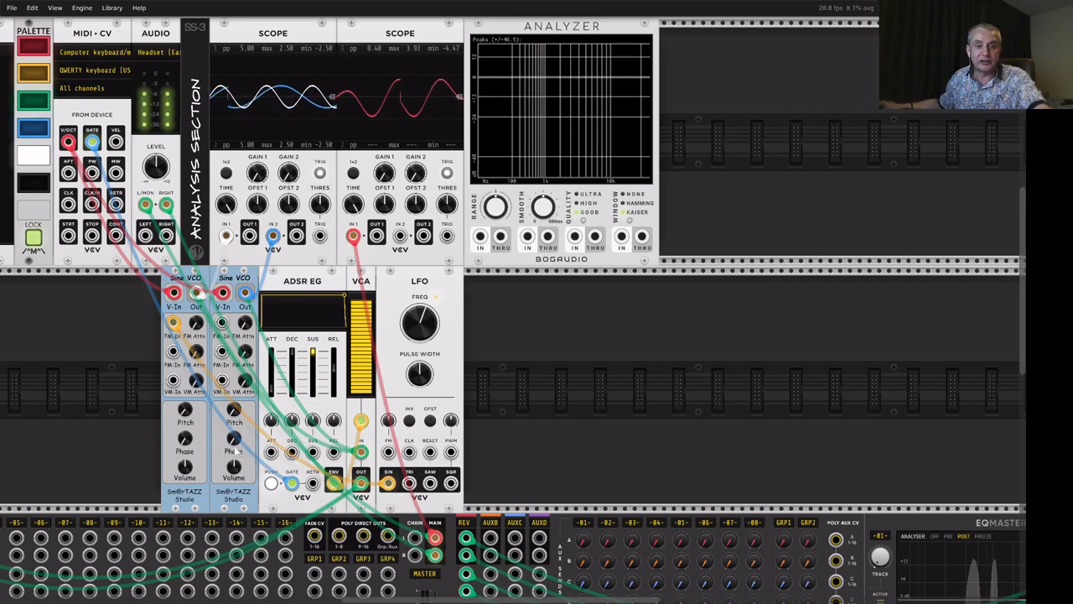
Sweep the second Sine VCO's phase shift through about 0.29 cycle while playing a note.
drag(235, 439, 235, 419)
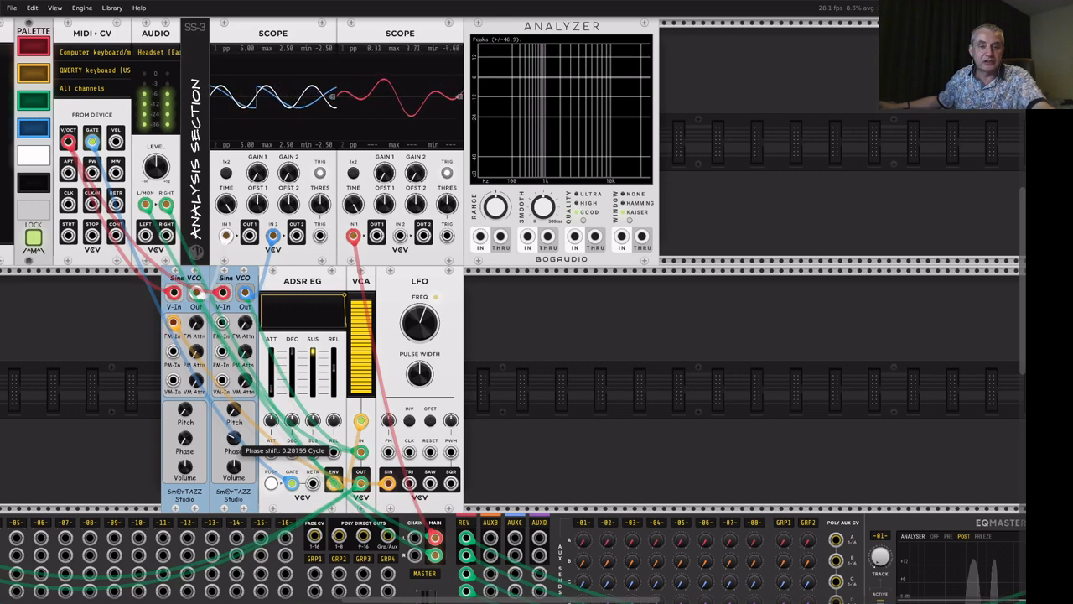
drag(235, 437, 235, 440)
key(z)
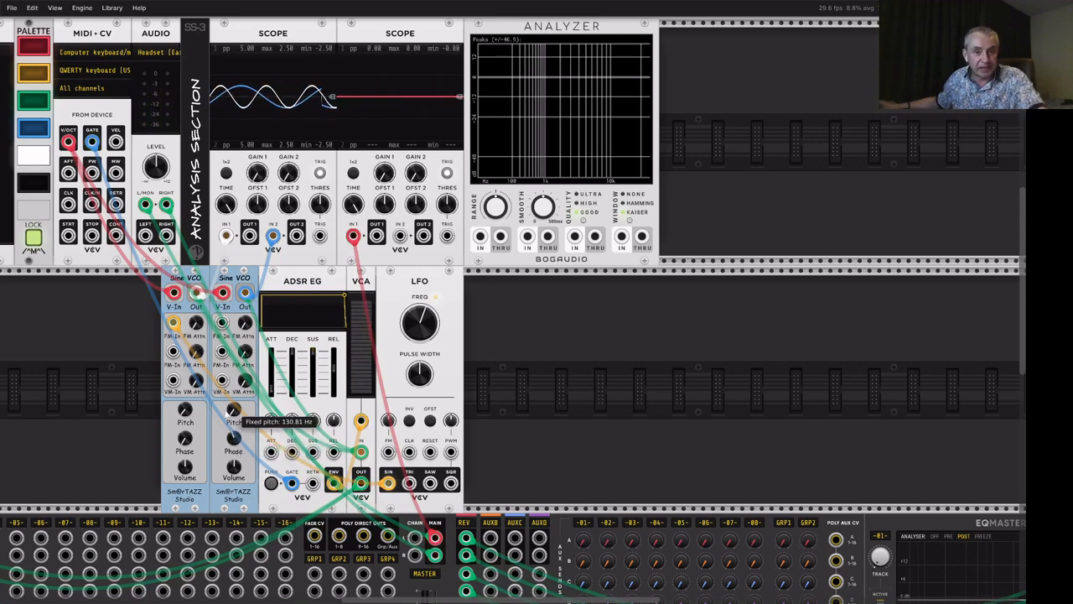
Set the second Sine VCO's fixed pitch to C5 and play a note.
right_click(233, 412)
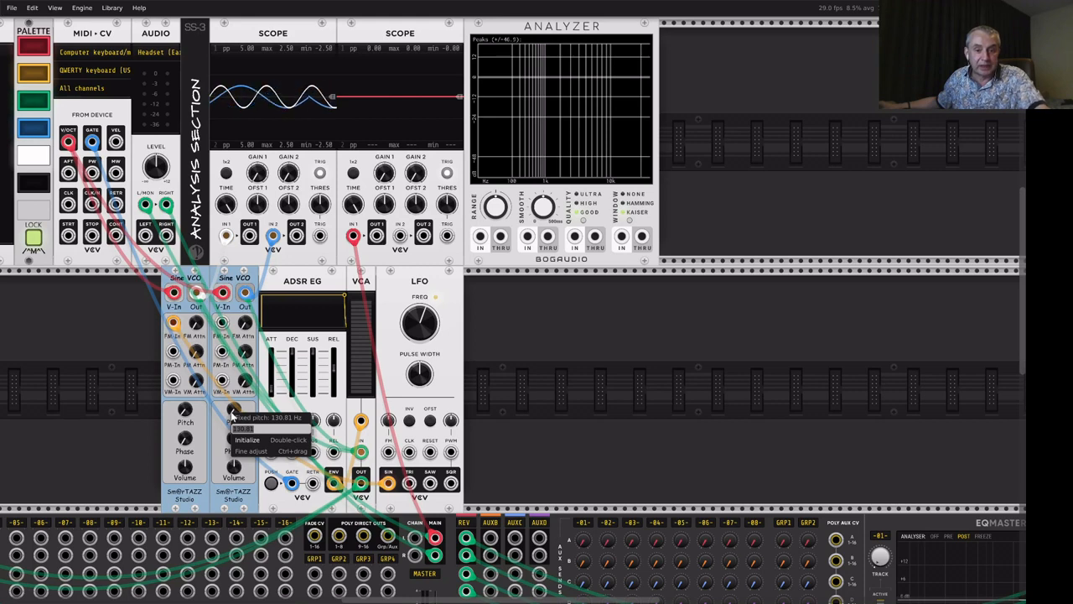
text(c5)
key(Return)
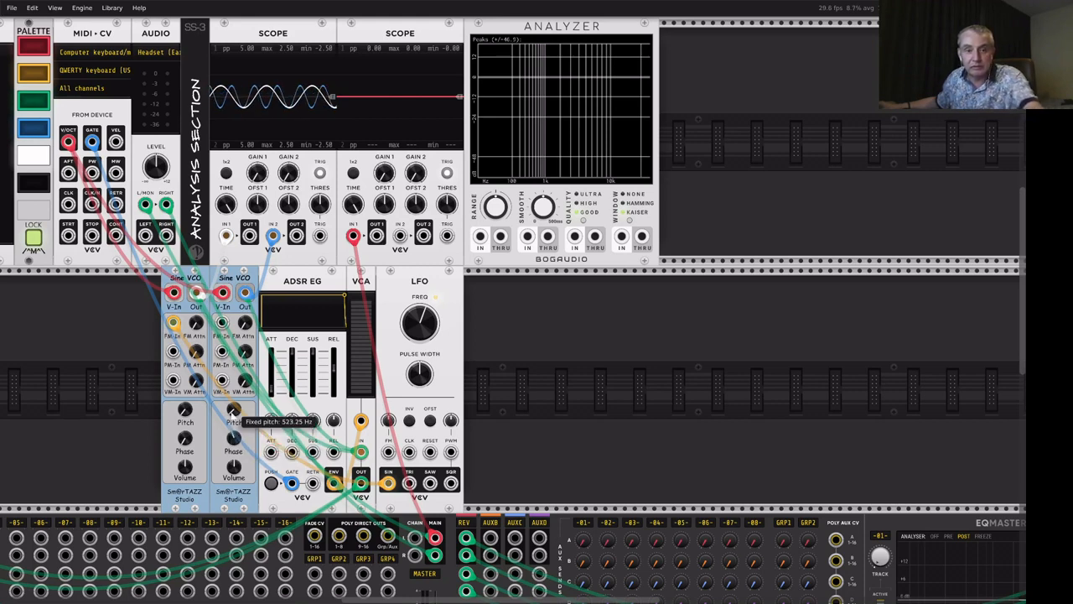
key(z)
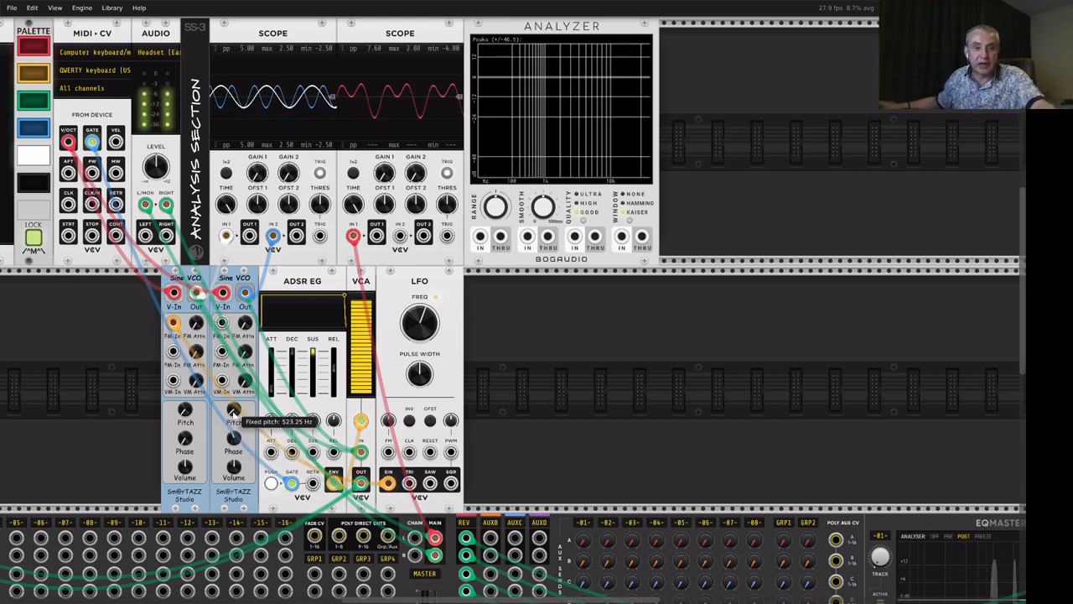
Try a fixed pitch of about 727 Hz on the second Sine VCO, restore it to C5 and play another note.
drag(235, 411, 235, 400)
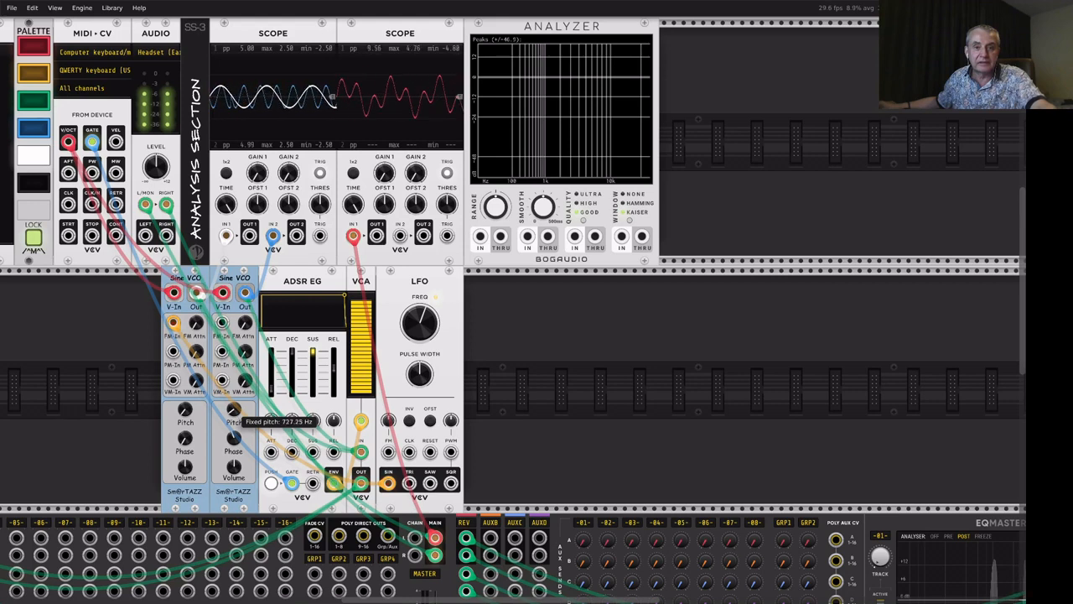
right_click(235, 411)
key(BackSpace)
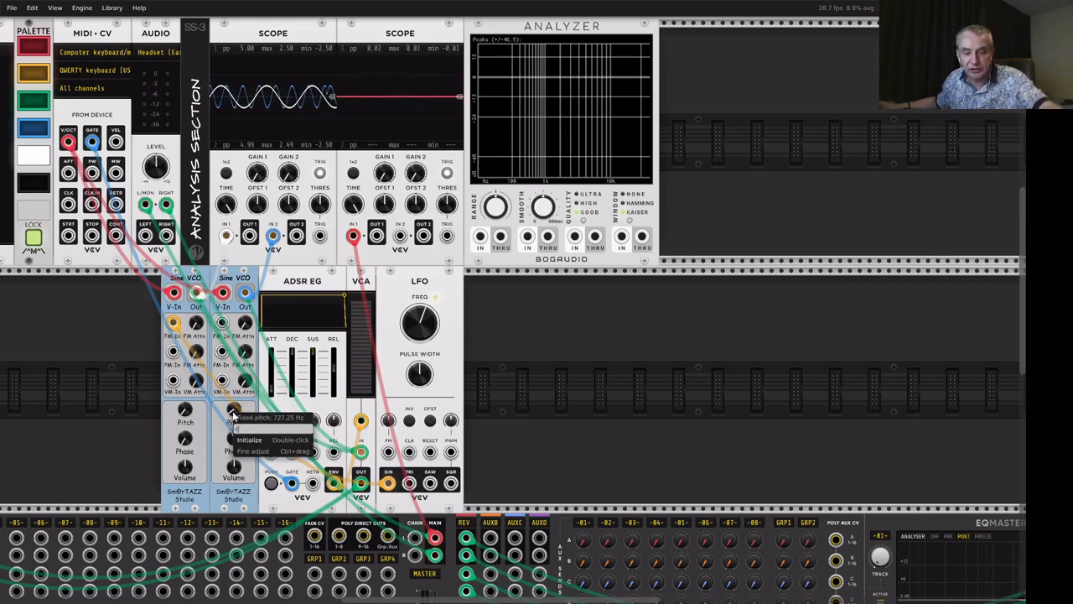
text(c5)
key(Return)
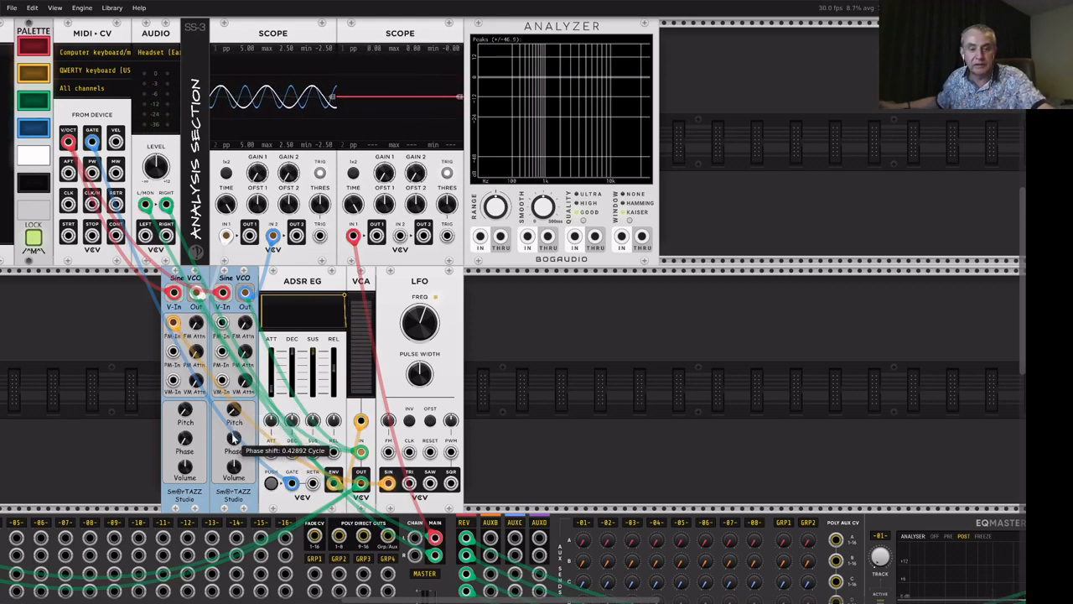
key(z)
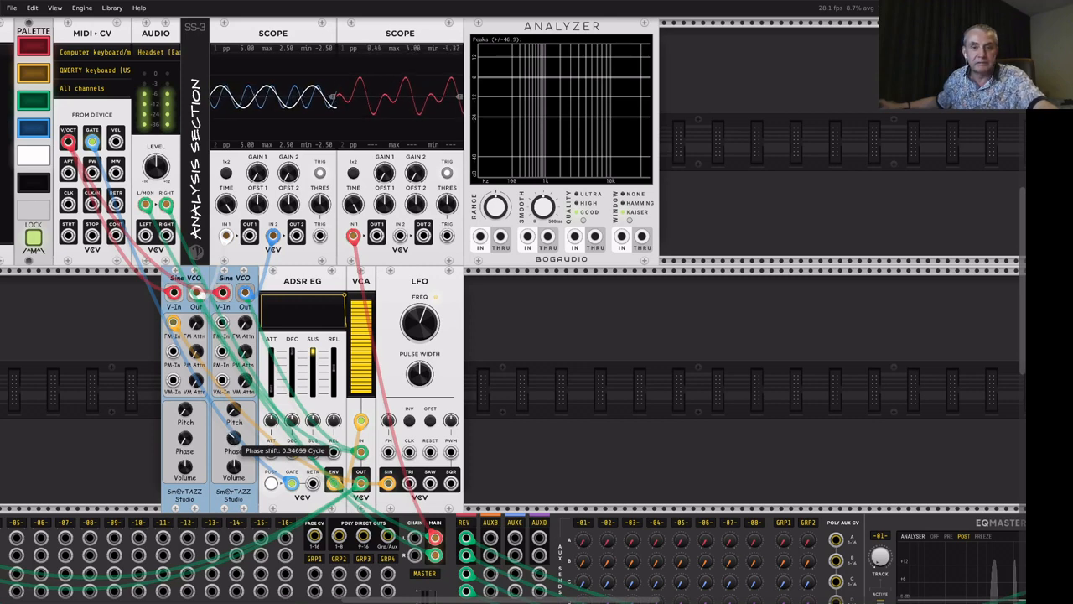
Move the LFO sine cable to the second Sine VCO's PM input, set its phase modulation attenuation to about 0.5 and play a note.
mouse_move(234, 439)
mouse_down()
mouse_move(235, 423)
mouse_move(234, 460)
mouse_move(234, 447)
mouse_up()
drag(172, 323, 222, 352)
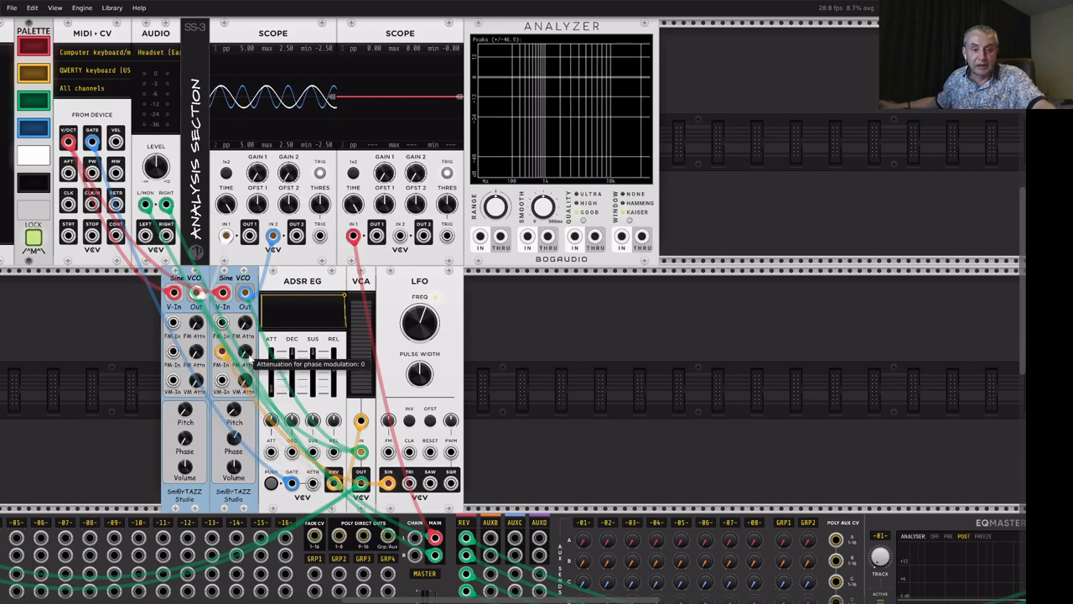
drag(246, 357, 246, 331)
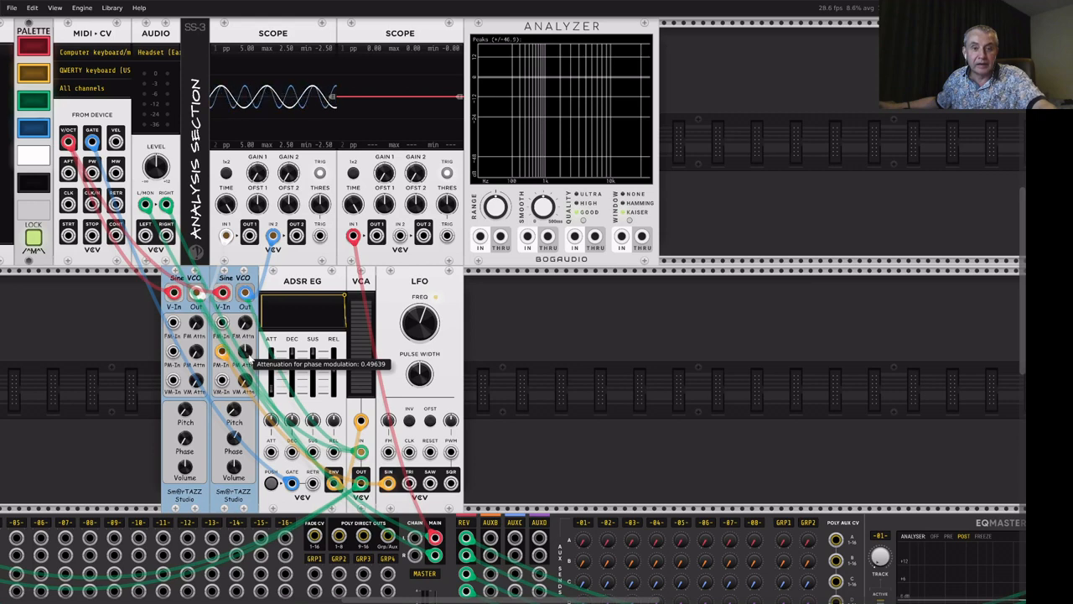
key(q)
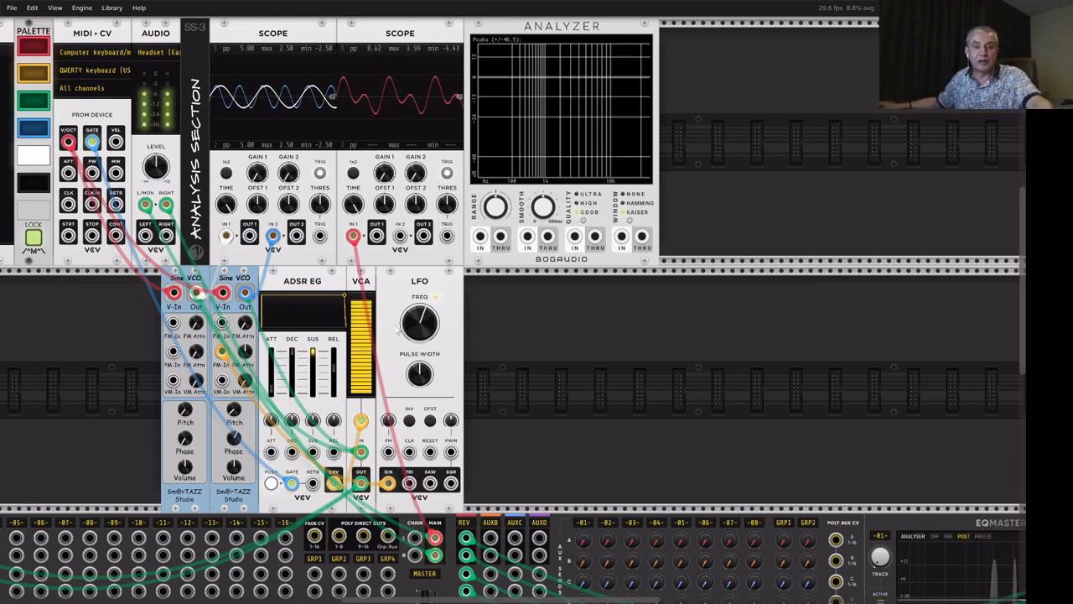
Lower the LFO's frequency through about 1.2 Hz while the note sounds.
drag(425, 328, 425, 361)
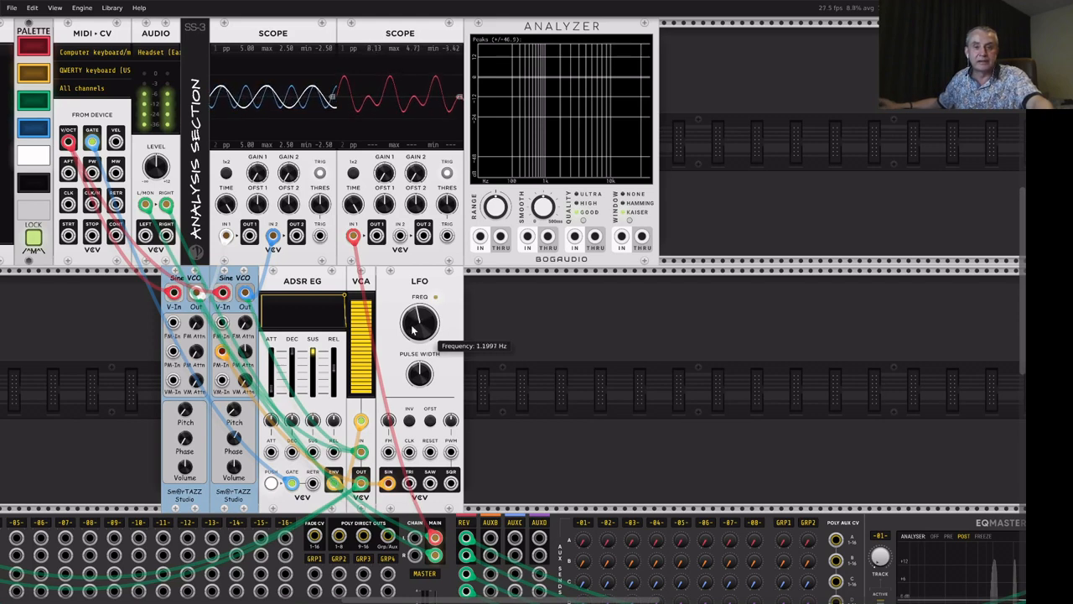
drag(412, 331, 412, 347)
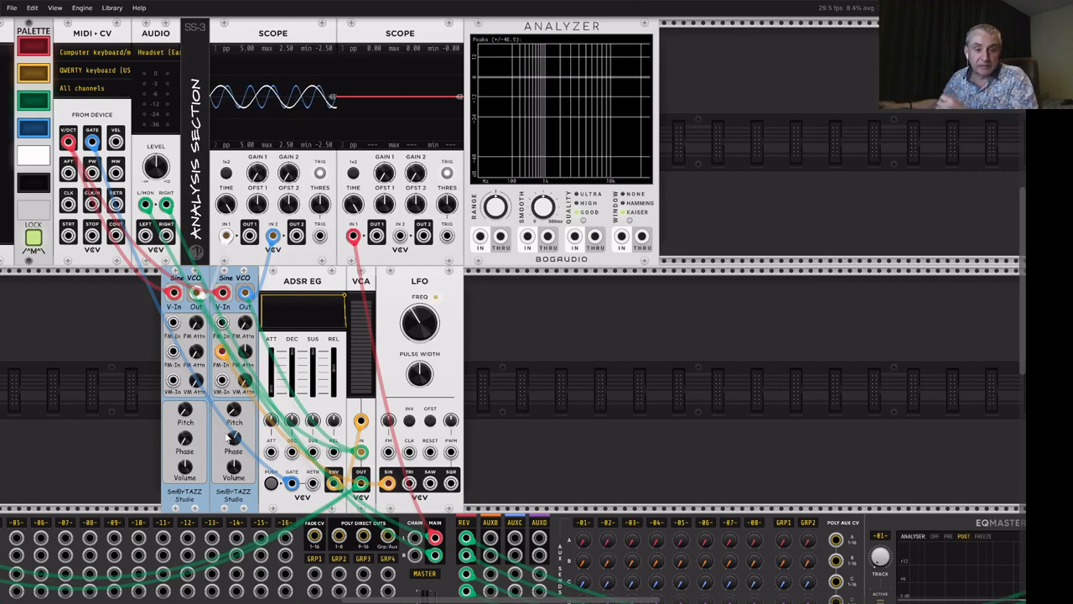
Unplug and delete the LFO, and add a third Sine VCO directly after the second one.
mouse_move(232, 410)
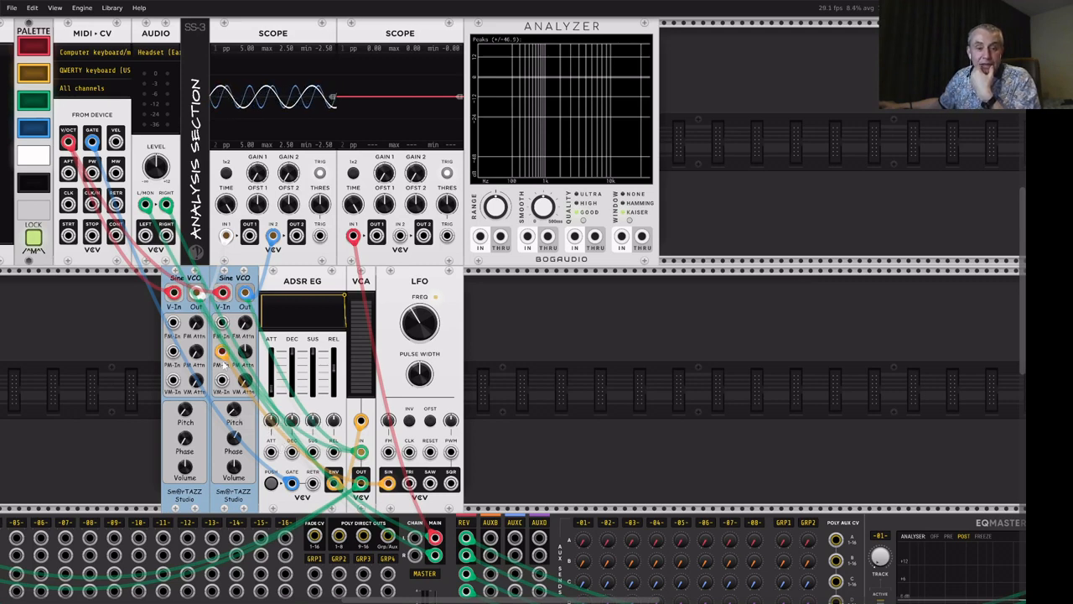
drag(223, 351, 437, 444)
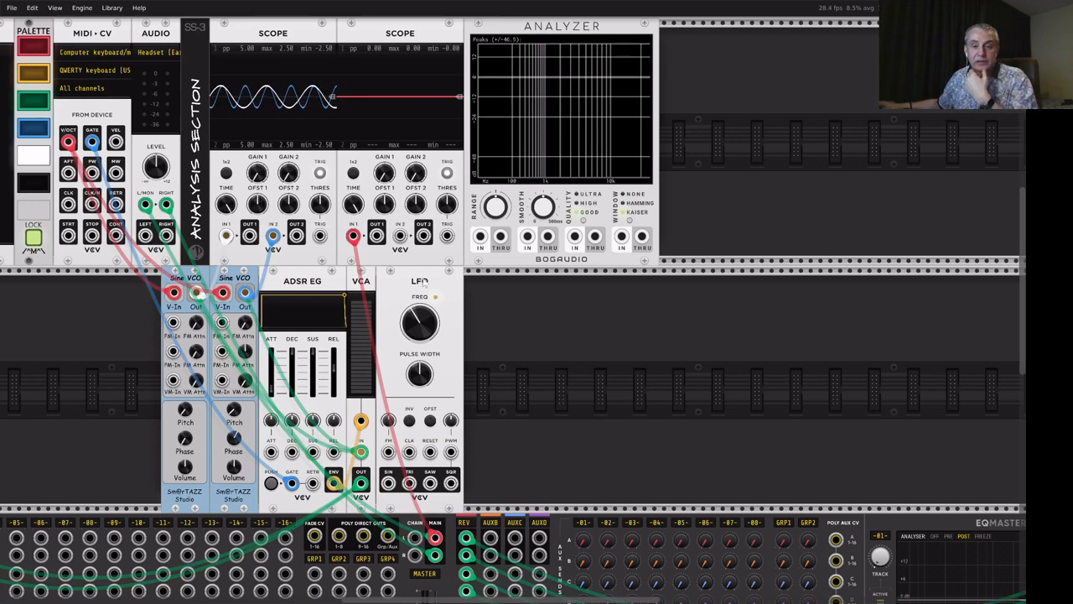
key(Delete)
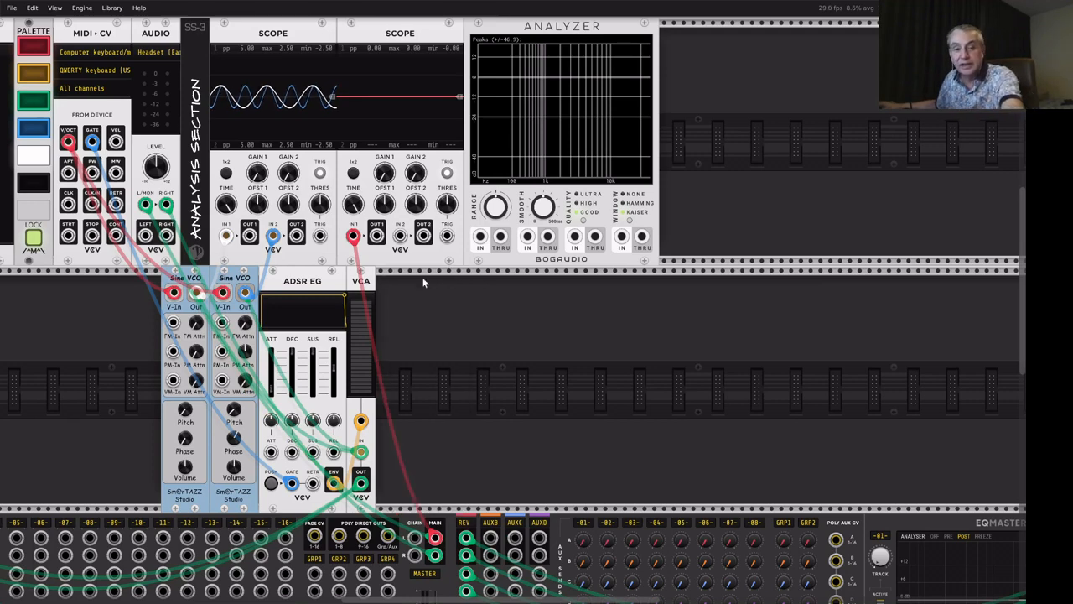
double_click(470, 315)
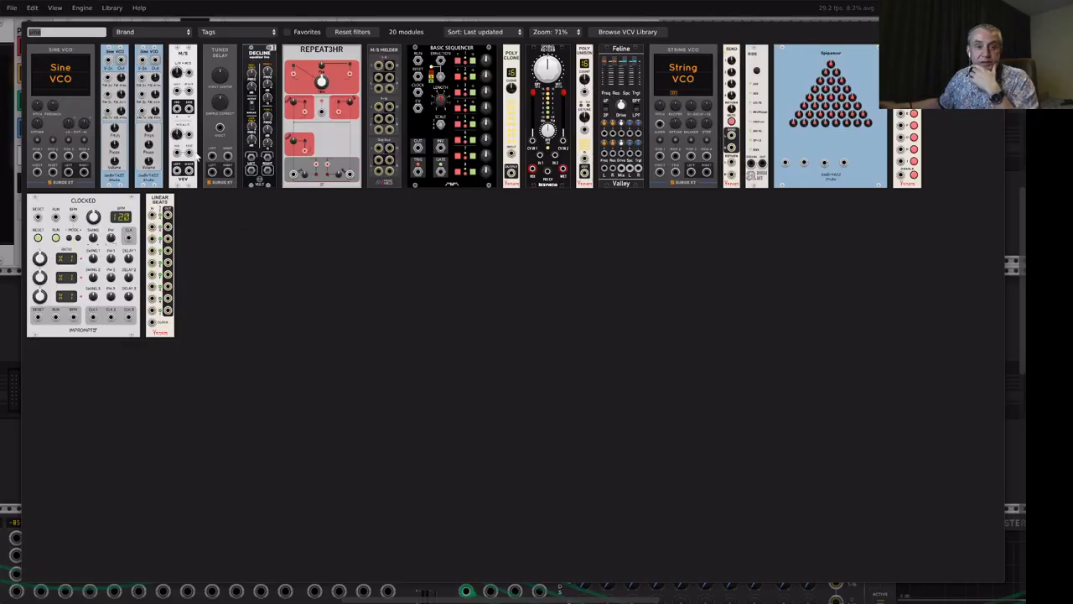
click(126, 113)
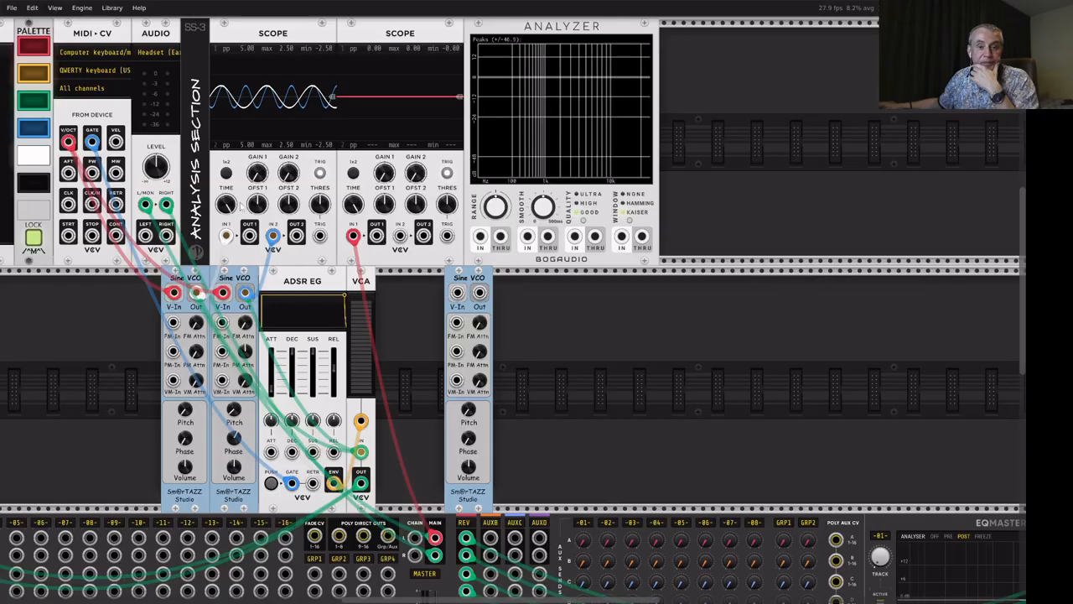
drag(468, 284, 283, 284)
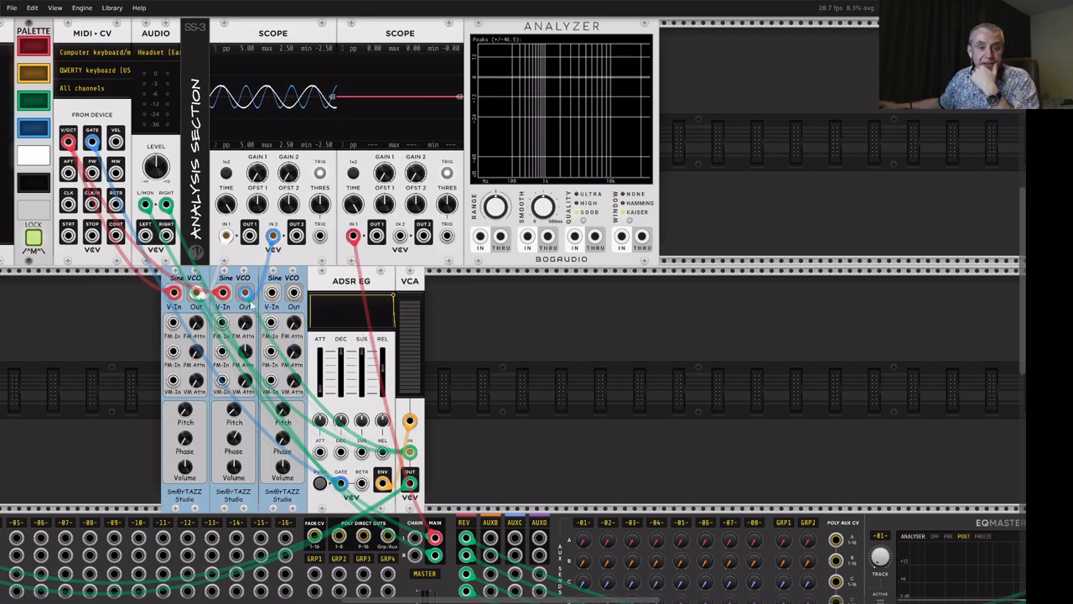
Unplug the second Sine VCO from the VCA input and patch its output to the first Sine VCO's FM input.
drag(409, 453, 176, 325)
drag(245, 295, 174, 351)
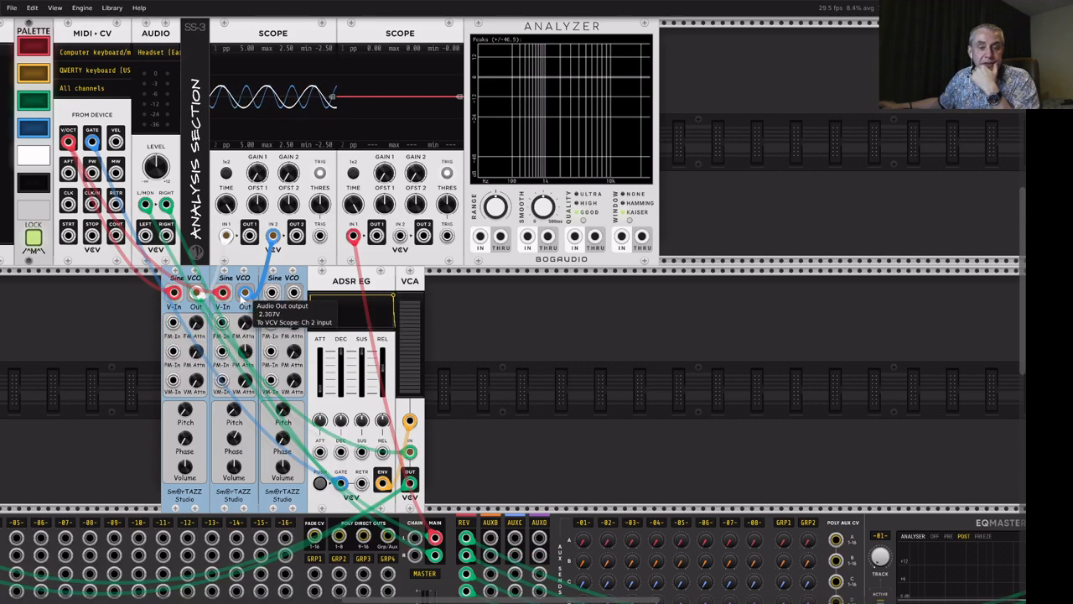
right_click(244, 295)
drag(258, 352, 172, 324)
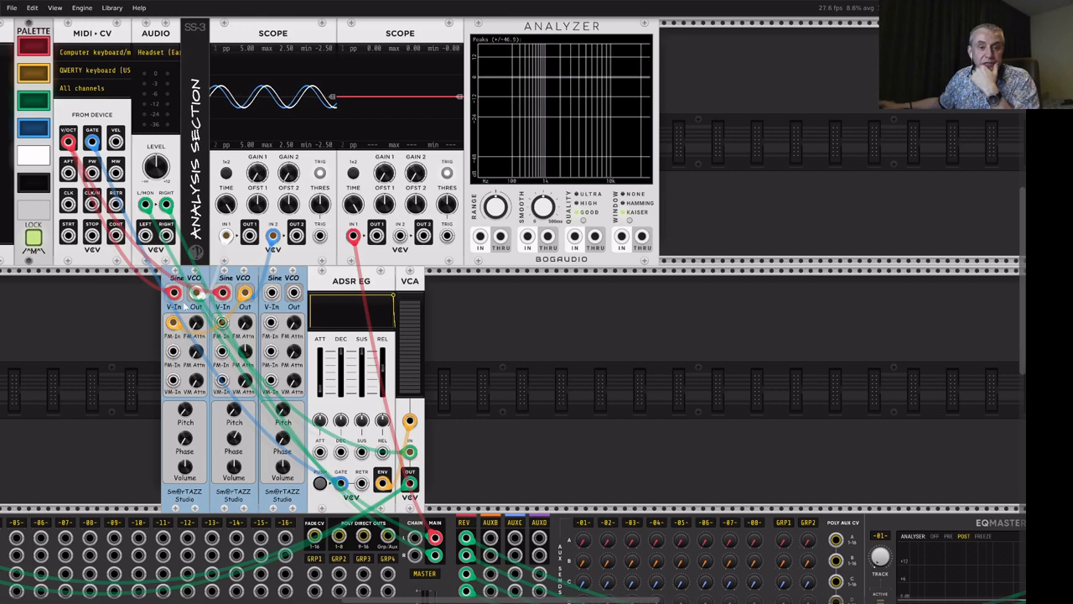
Play notes while varying the first Sine VCO's frequency modulation attenuation between 0 and 1.
drag(197, 325, 197, 256)
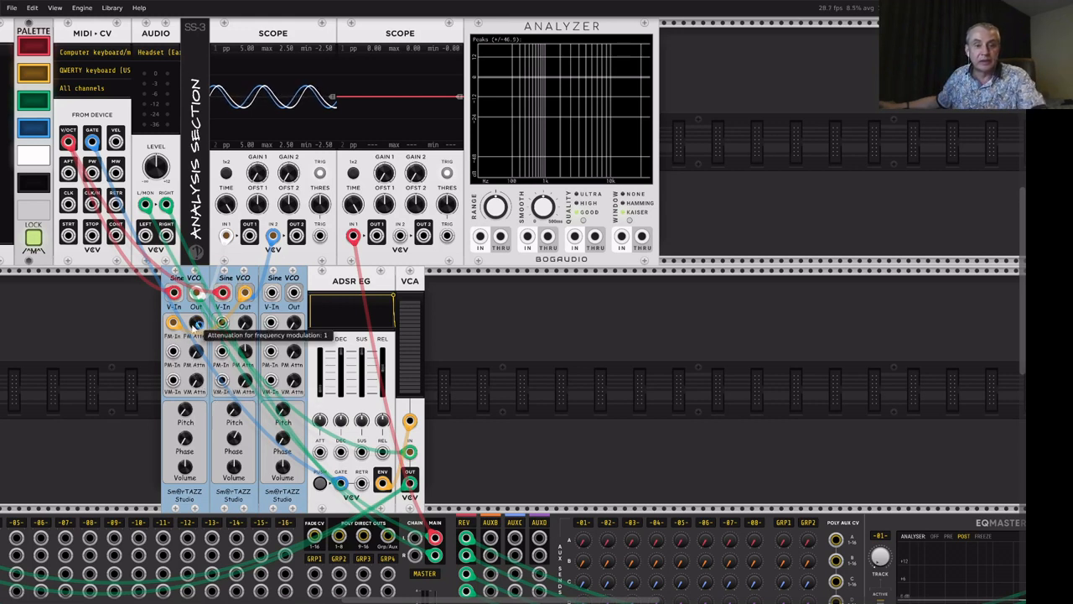
key(z)
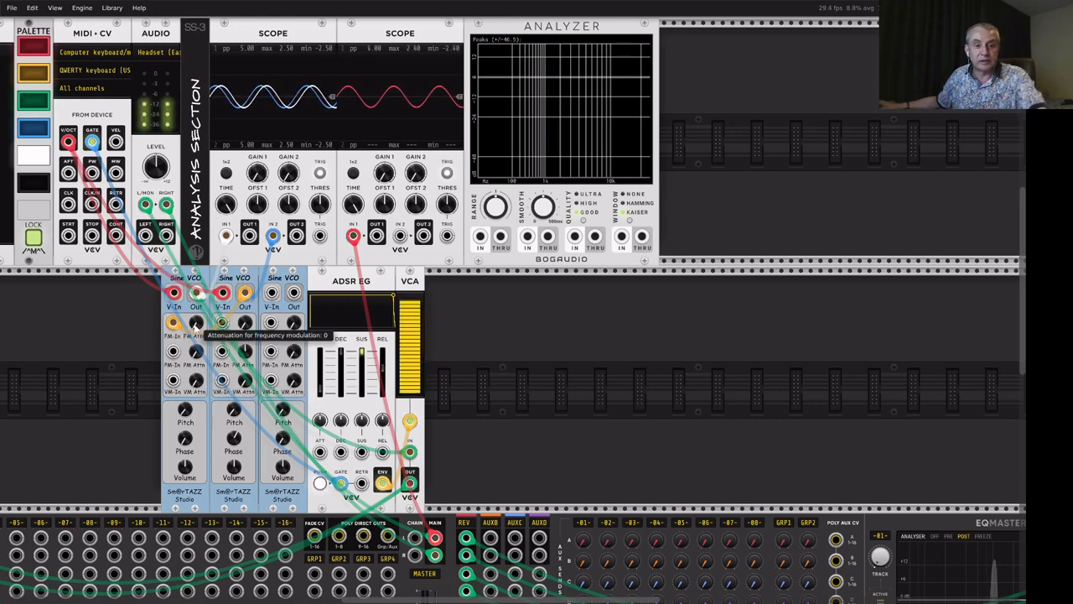
key(z)
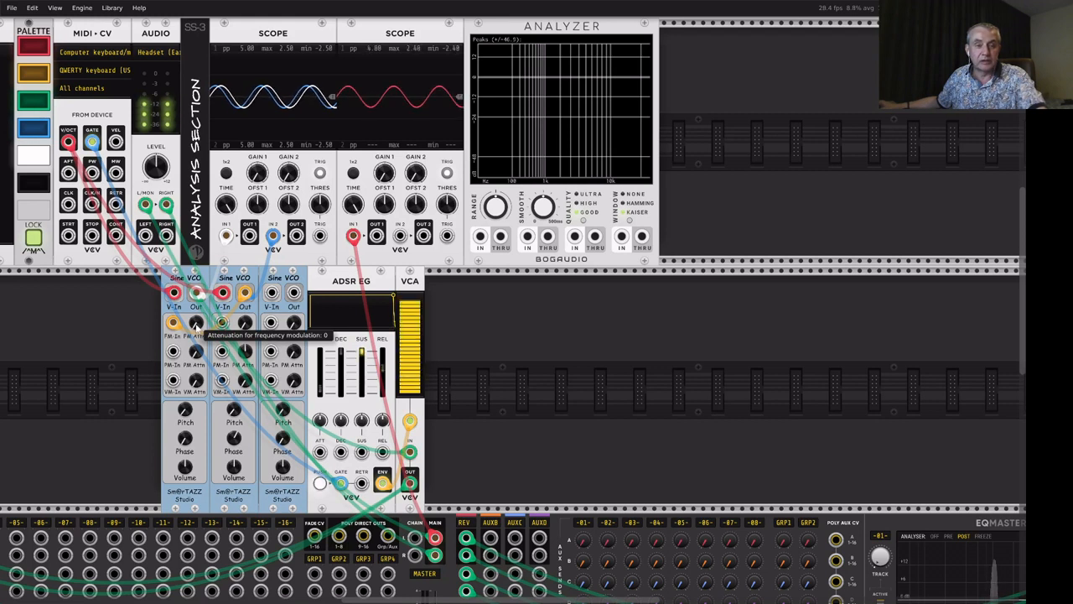
key(z)
drag(195, 322, 195, 299)
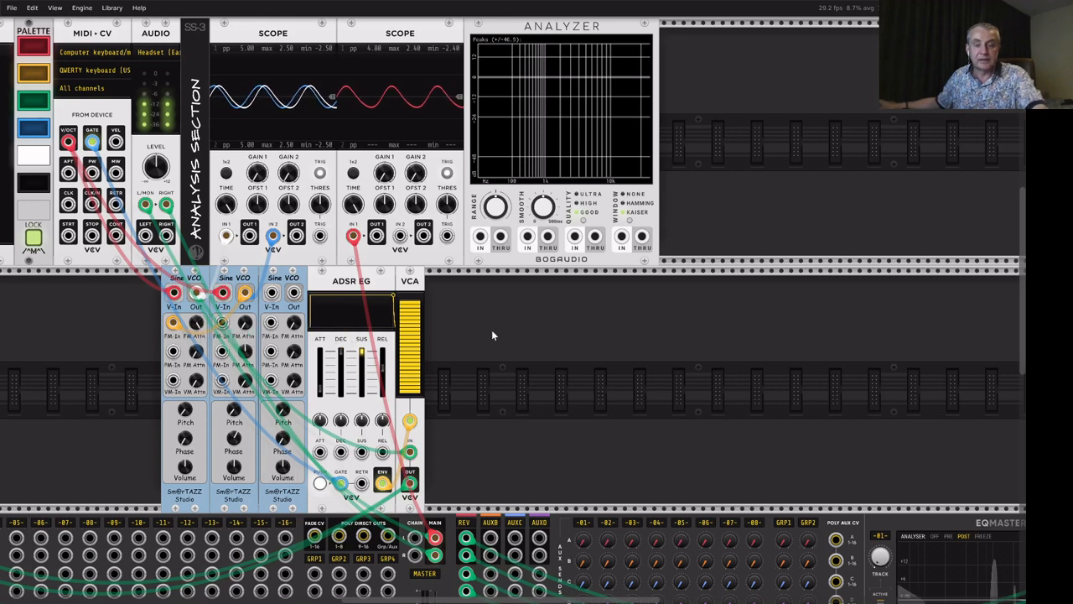
key(z)
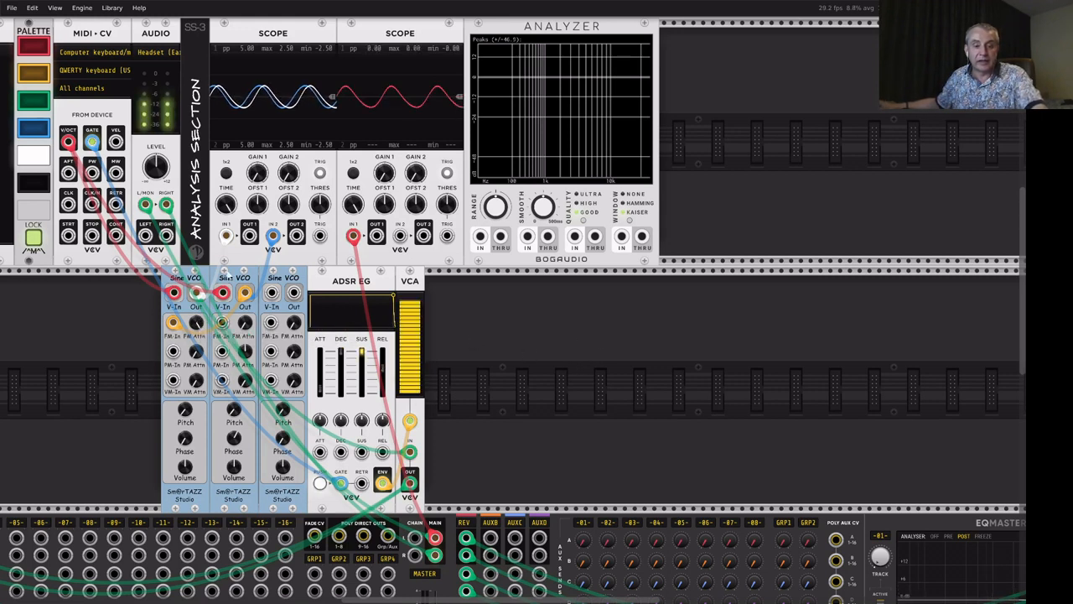
drag(196, 325, 196, 319)
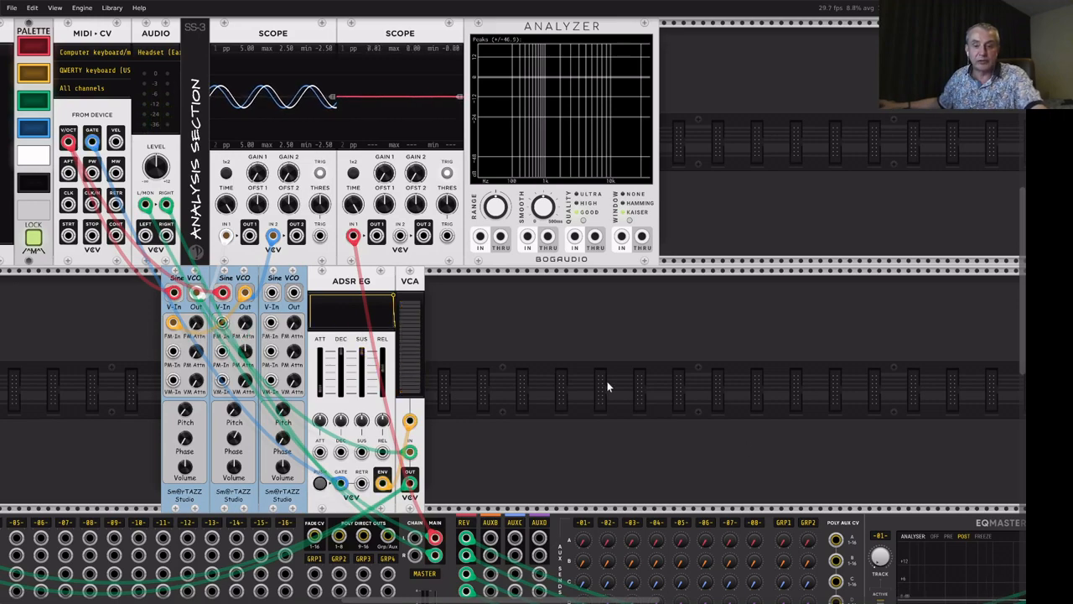
Play another note with the EQMaster analyser in view and raise the first Sine VCO's frequency modulation attenuation.
scroll(606, 381, down, 2)
drag(618, 386, 527, 322)
key(q)
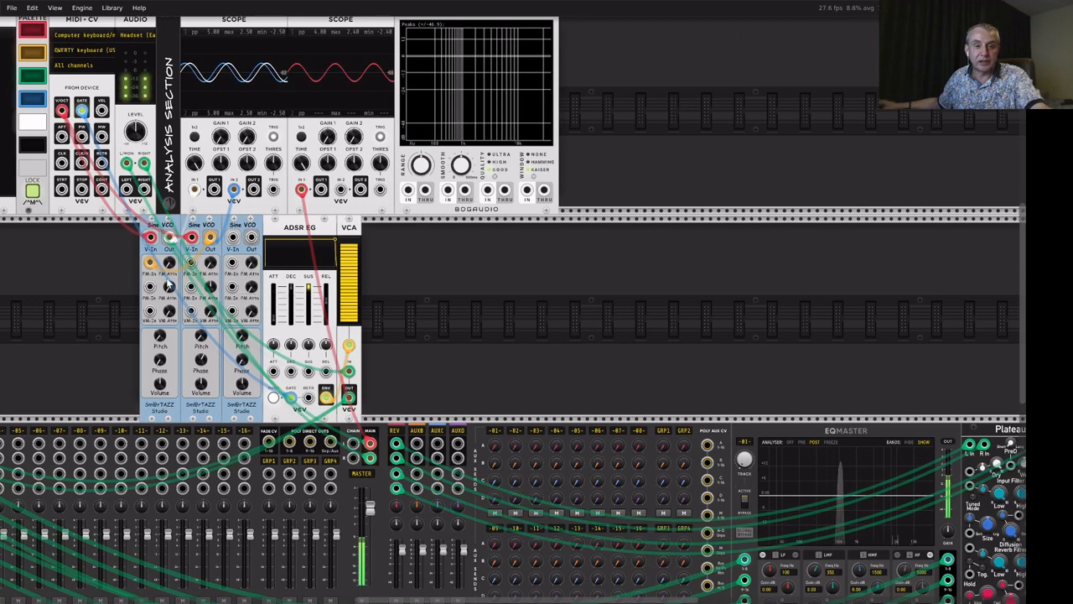
drag(169, 264, 170, 202)
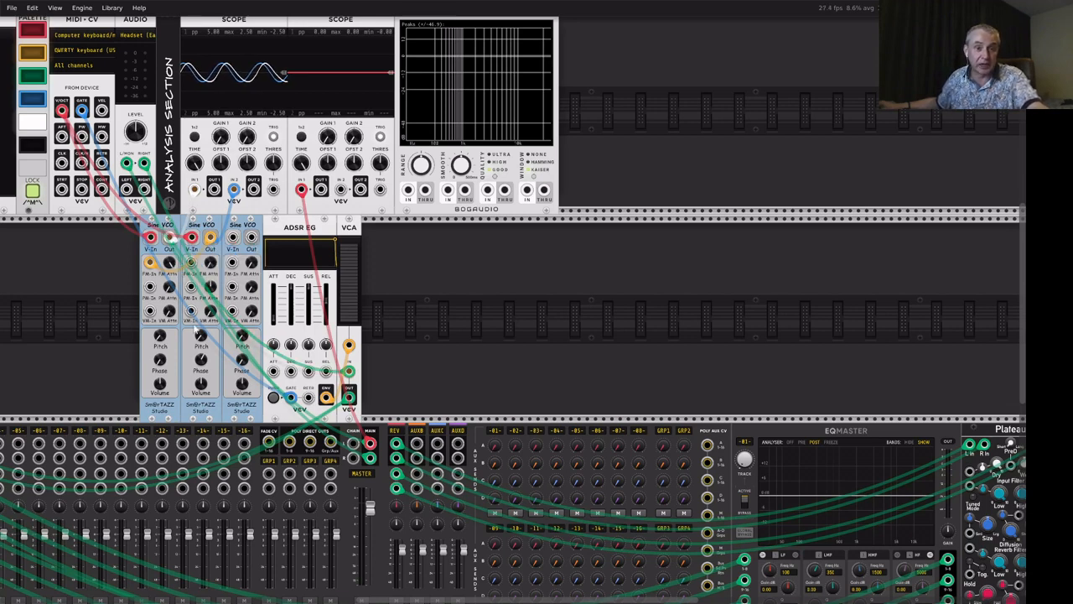
Play a note while raising the second Sine VCO's output volume to 1 and lowering it to 0.
key(q)
drag(201, 384, 200, 331)
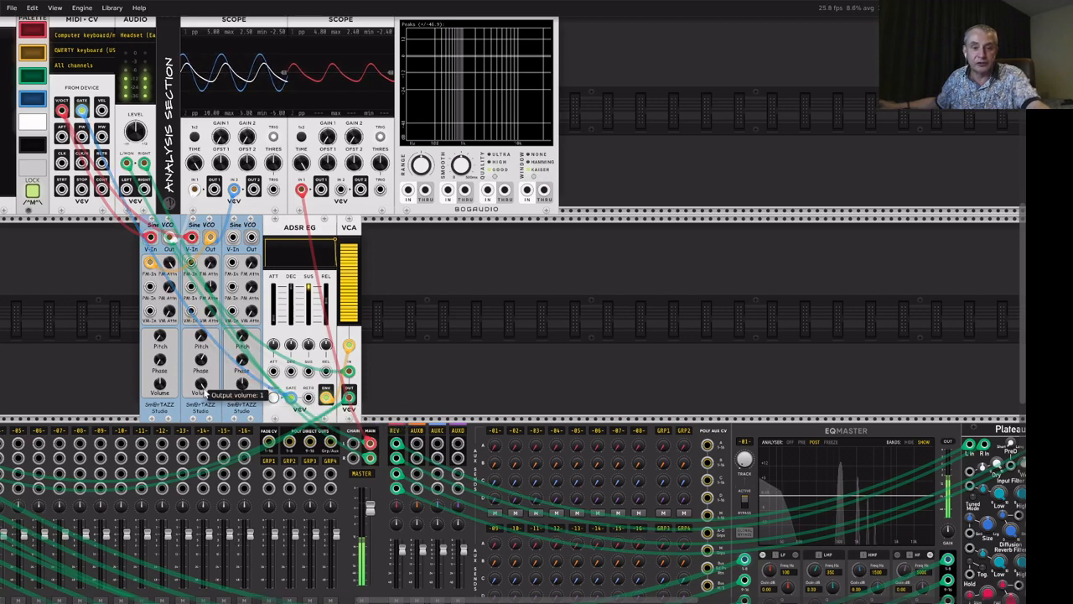
drag(201, 385, 201, 457)
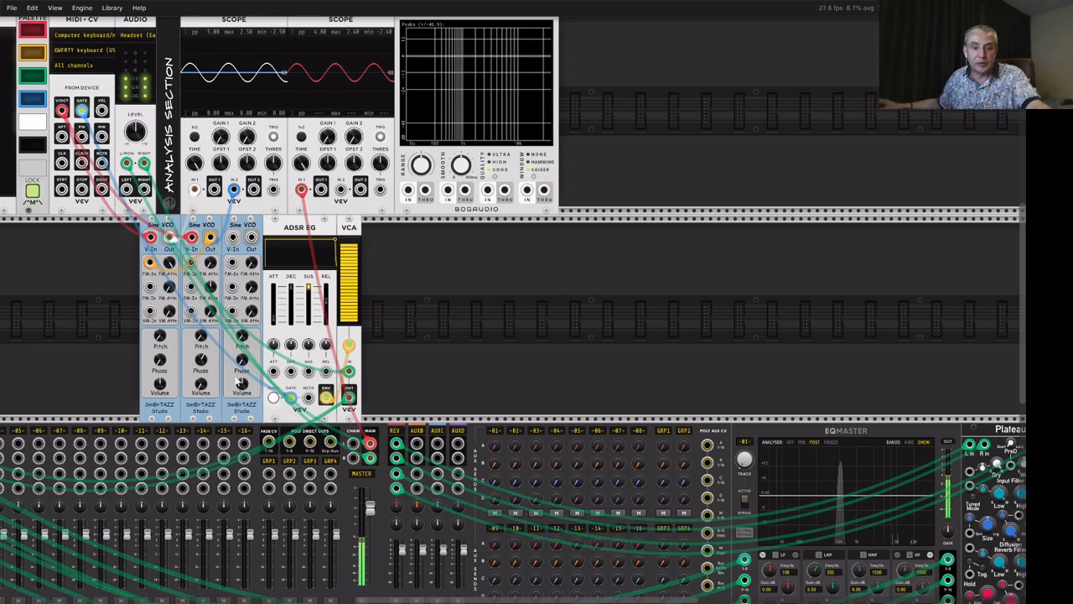
Play notes while sweeping the second Sine VCO's output volume from about 0.04 up to around half.
drag(201, 384, 201, 366)
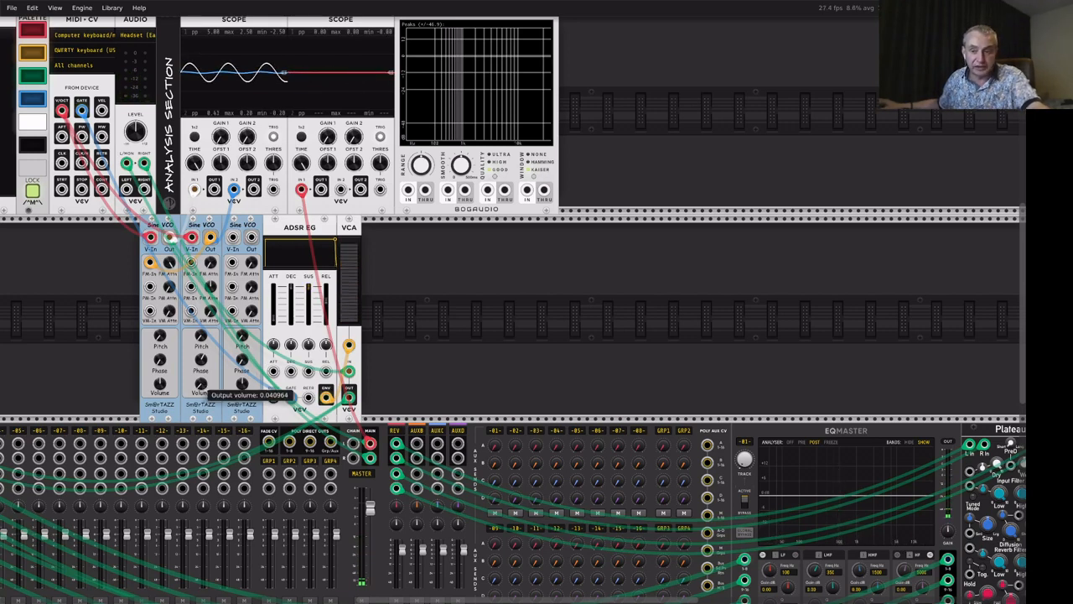
key(q)
mouse_move(201, 384)
mouse_down()
mouse_move(202, 323)
mouse_move(201, 348)
mouse_up()
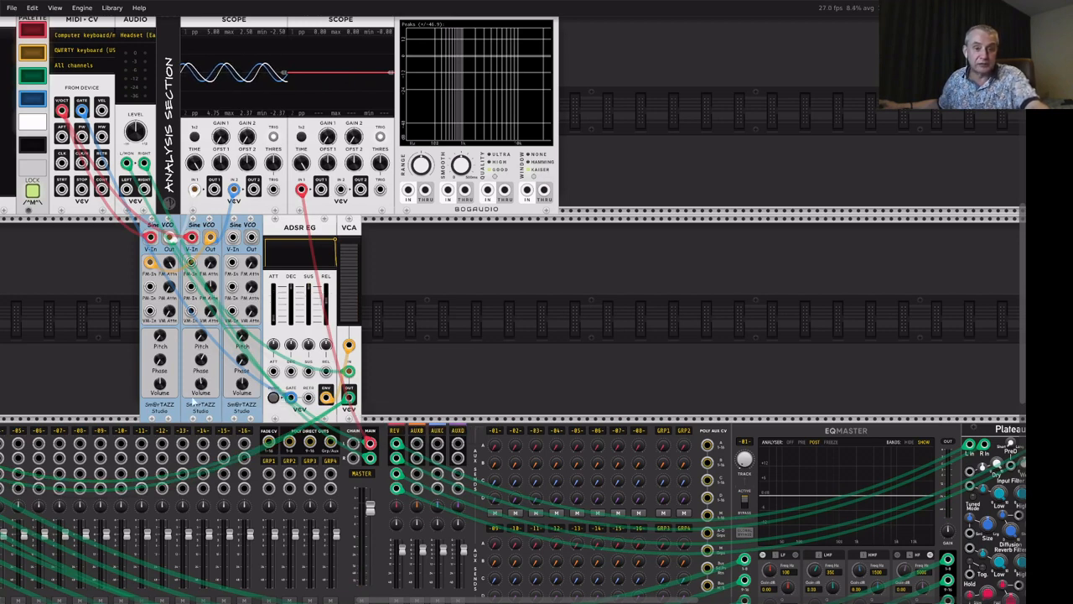
mouse_move(202, 386)
key(q)
drag(204, 386, 203, 436)
Set the second Sine VCO's fixed pitch to C5 and play a note.
mouse_move(202, 361)
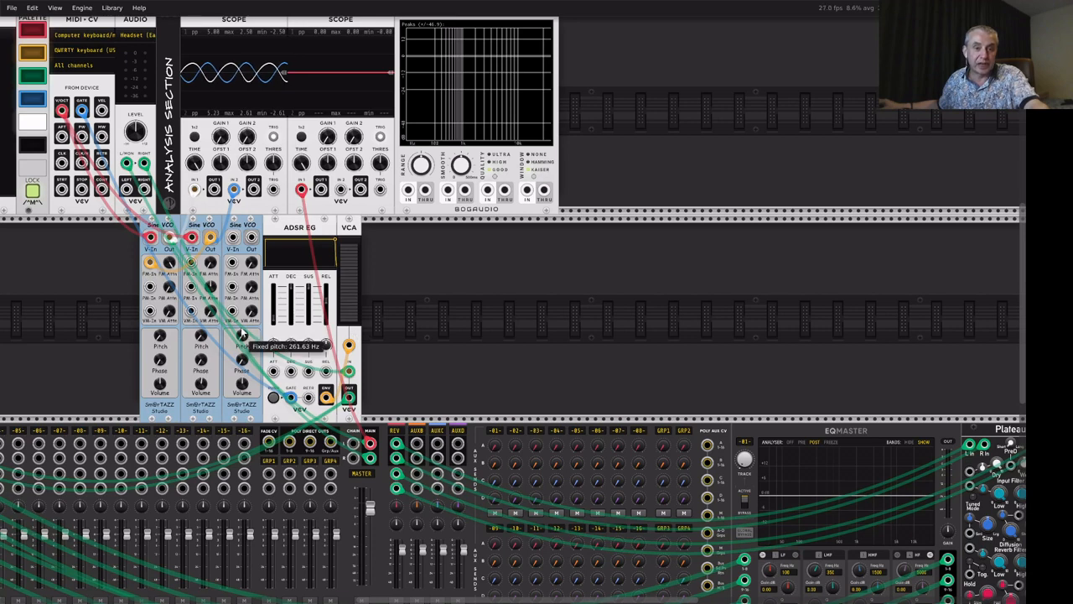
right_click(201, 335)
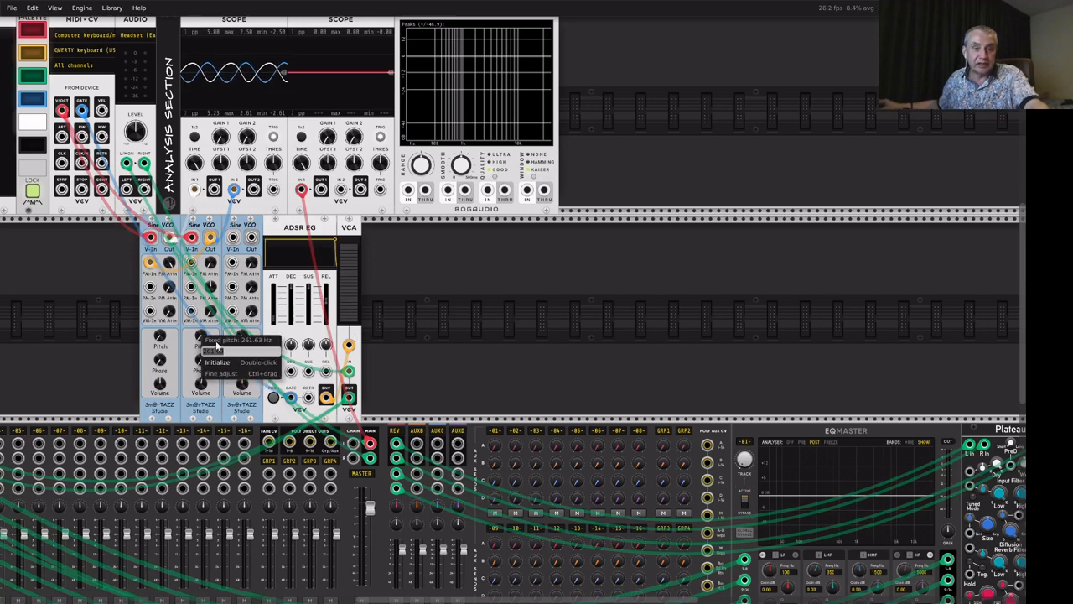
text(c4)
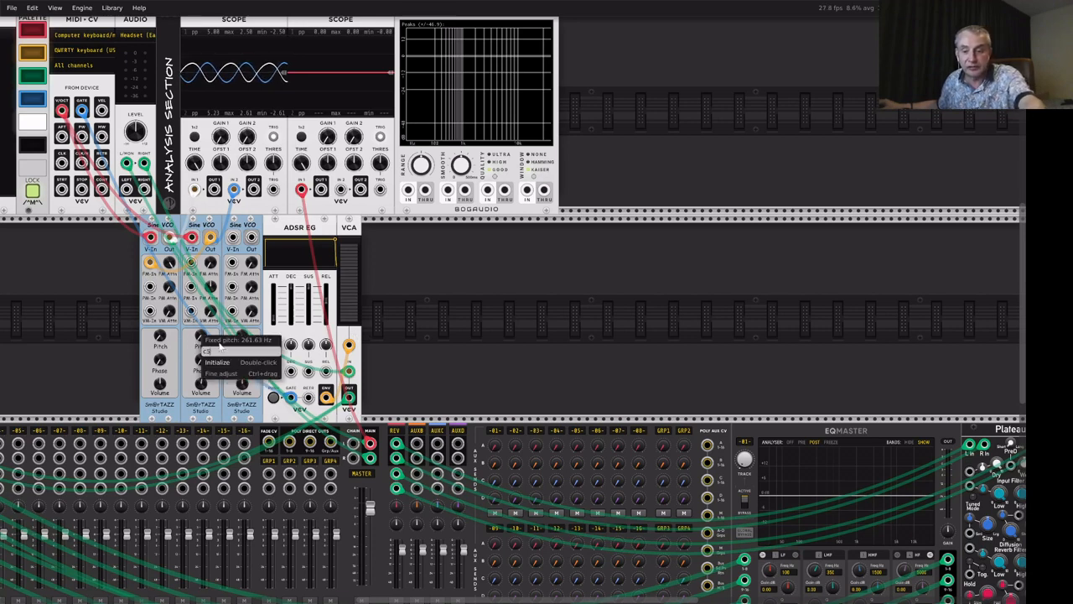
key(Return)
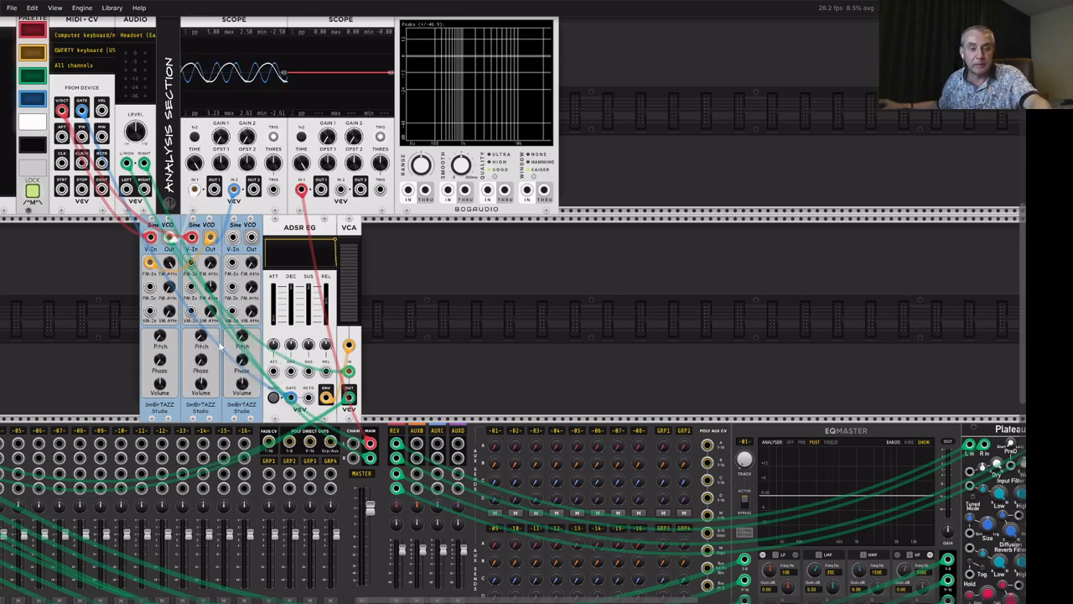
key(q)
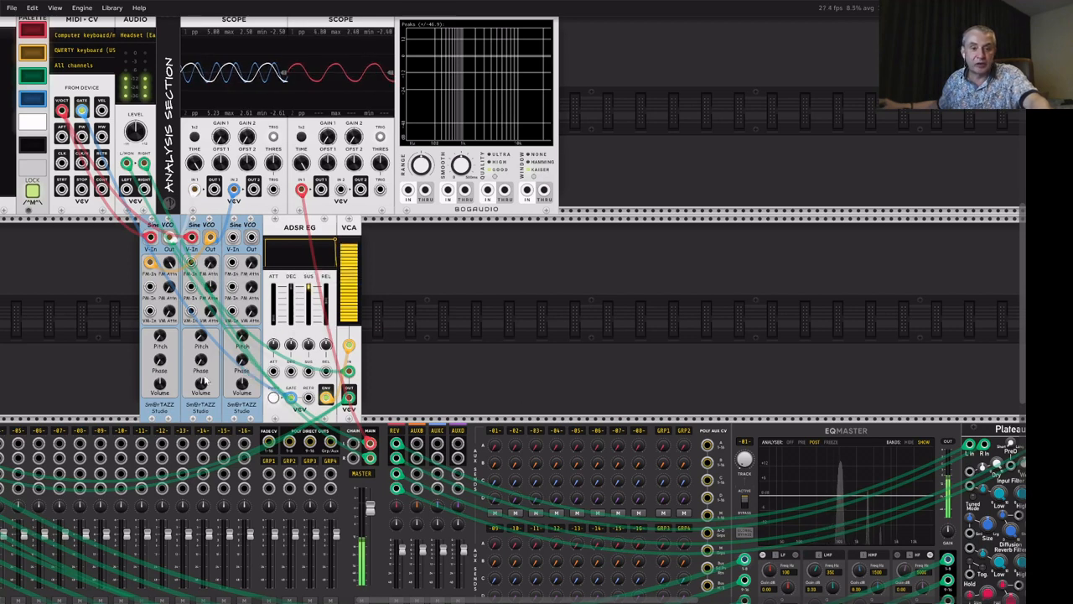
Play a note while adjusting the second Sine VCO's output volume and the first one's frequency modulation attenuation.
mouse_move(207, 382)
mouse_down()
mouse_move(224, 324)
mouse_move(210, 360)
mouse_move(206, 450)
mouse_move(214, 377)
mouse_move(202, 359)
mouse_move(202, 387)
mouse_up()
key(q)
drag(170, 263, 169, 290)
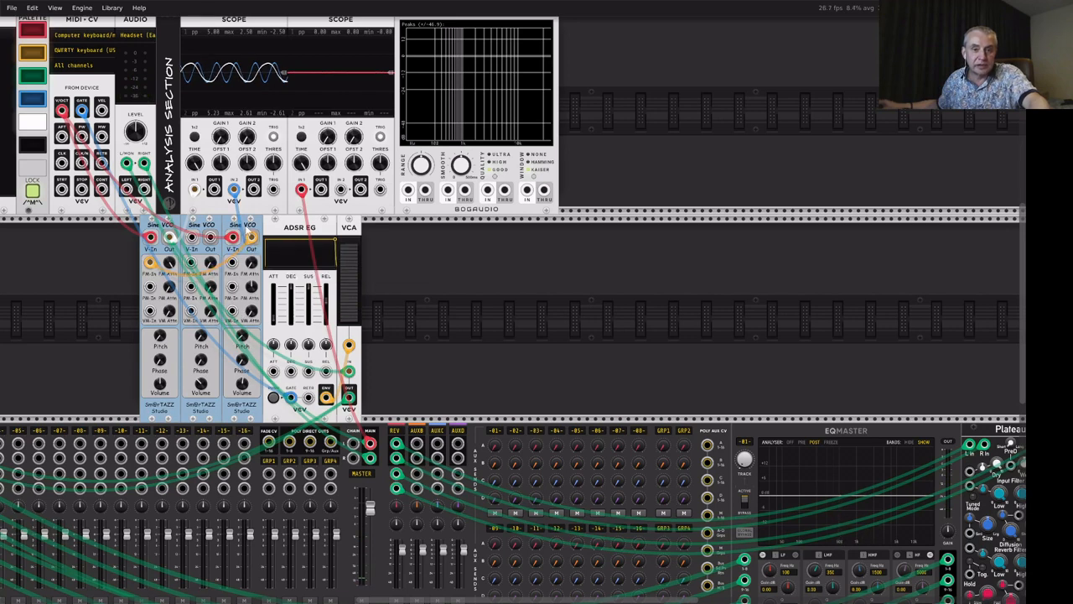
Move the wired Sine VCO back beside the first one and raise its output volume to near maximum while playing a note.
drag(247, 230, 210, 262)
key(q)
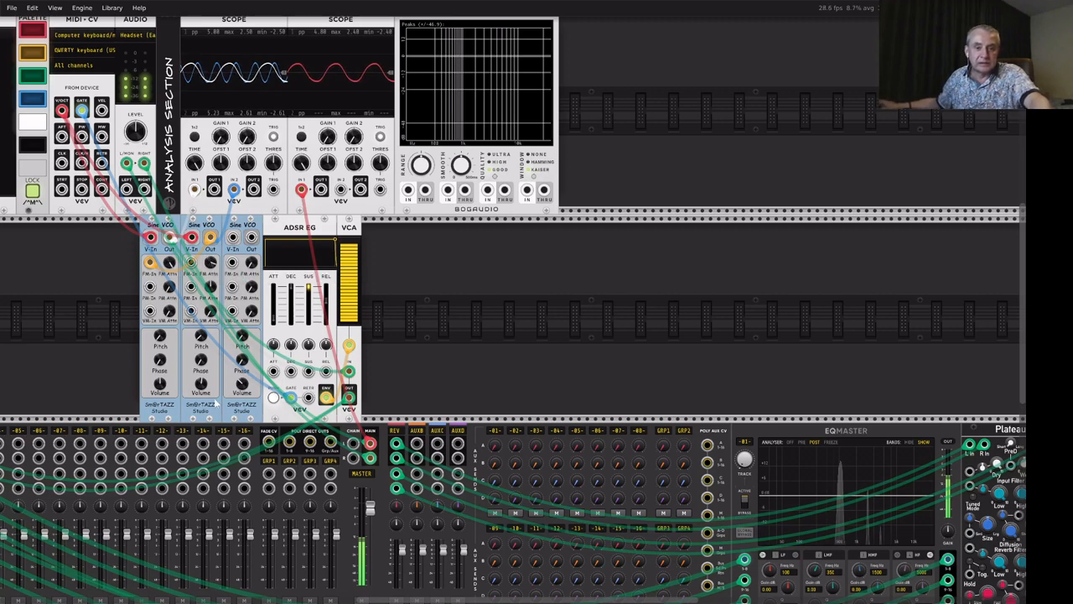
drag(201, 384, 201, 381)
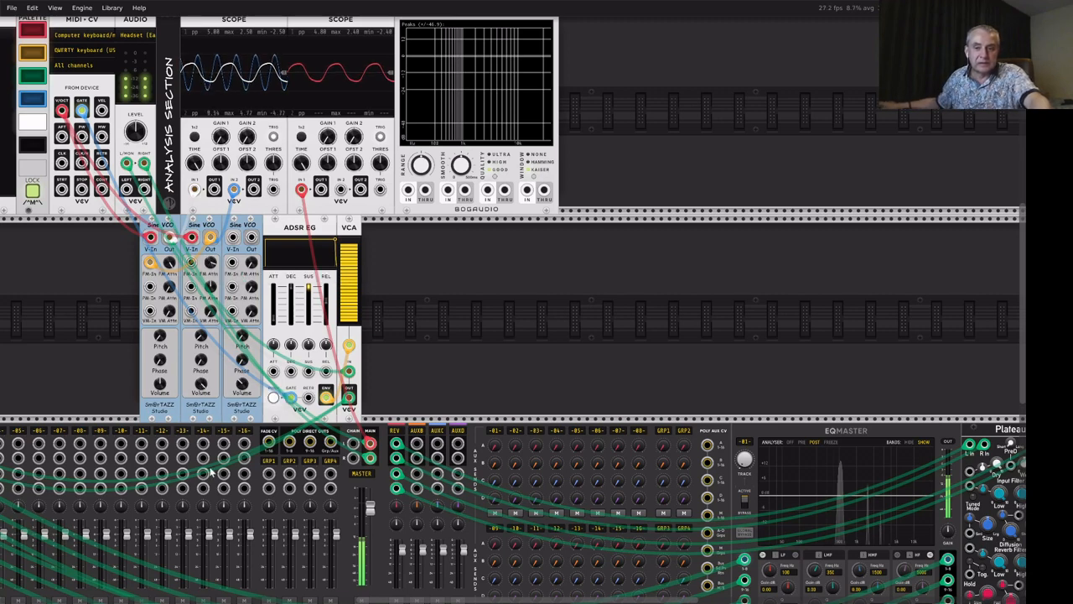
Connect the MIDI module's pitch output to the third Sine VCO's pitch input with a new cable.
mouse_move(199, 336)
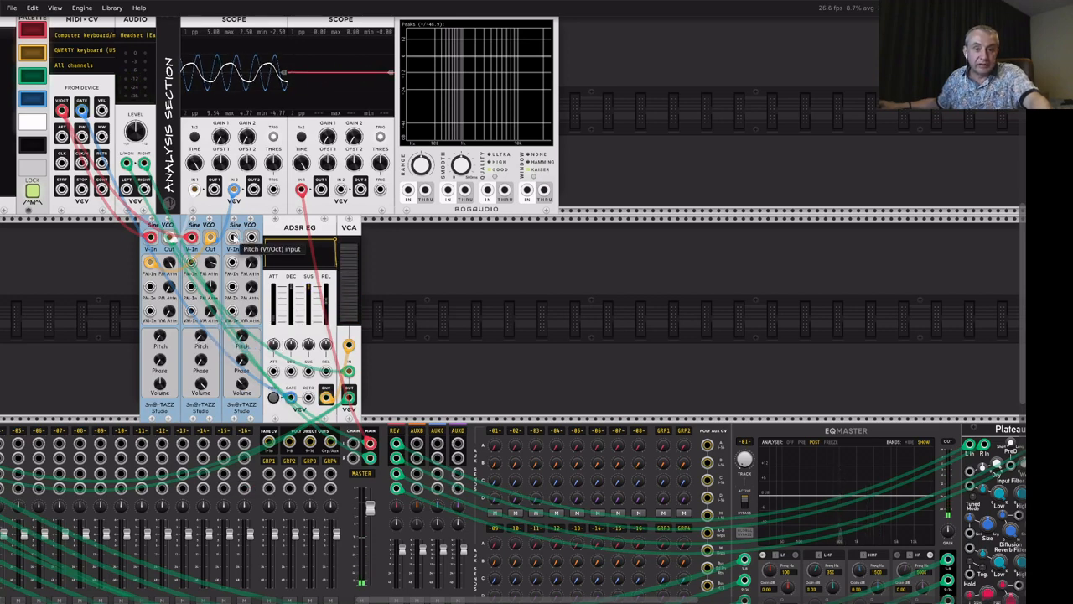
right_click(65, 113)
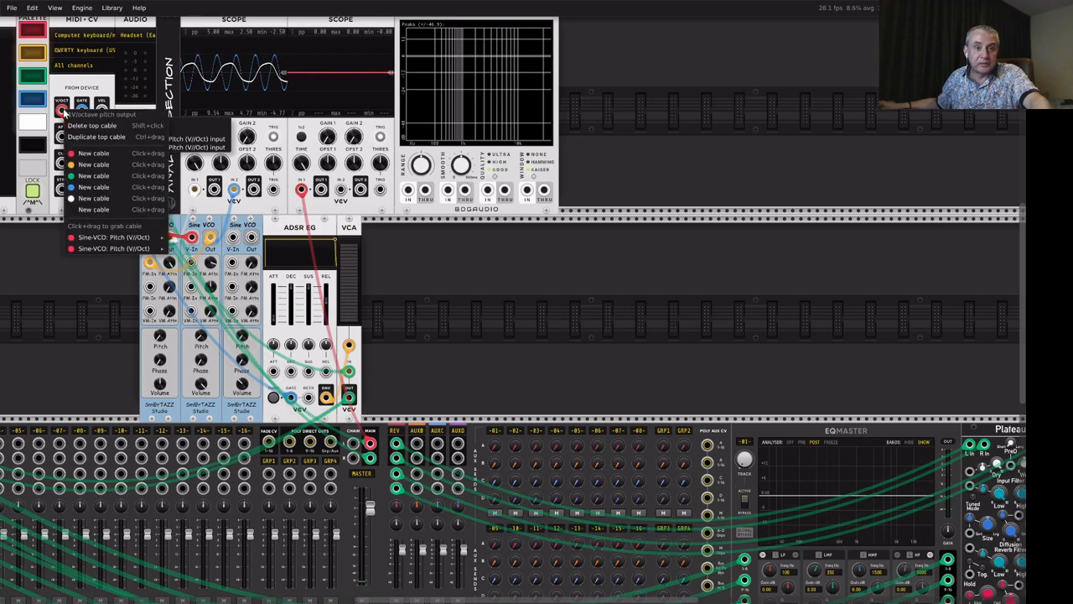
drag(84, 162, 233, 238)
Wire the third Sine VCO's output to the first one's frequency modulation input and adjust the third one's phase while playing a note.
right_click(252, 239)
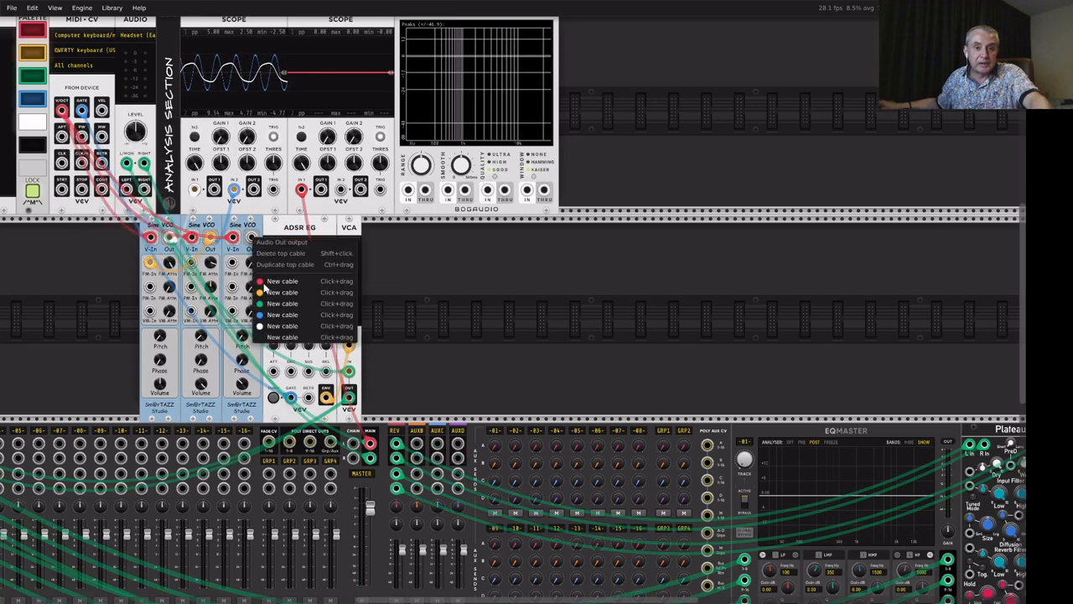
drag(270, 295, 151, 265)
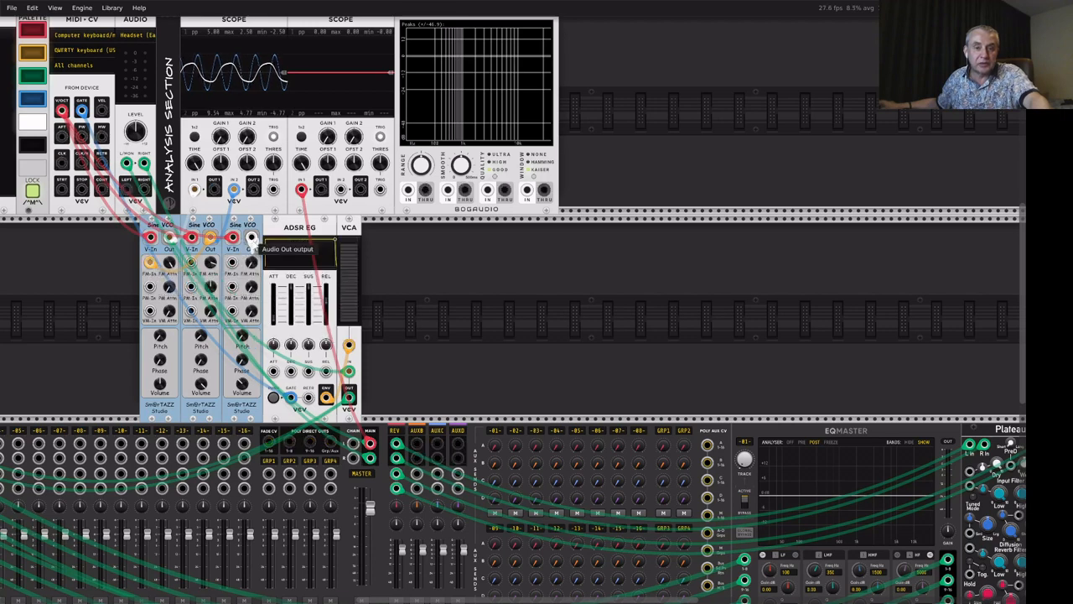
right_click(252, 239)
drag(264, 297, 152, 266)
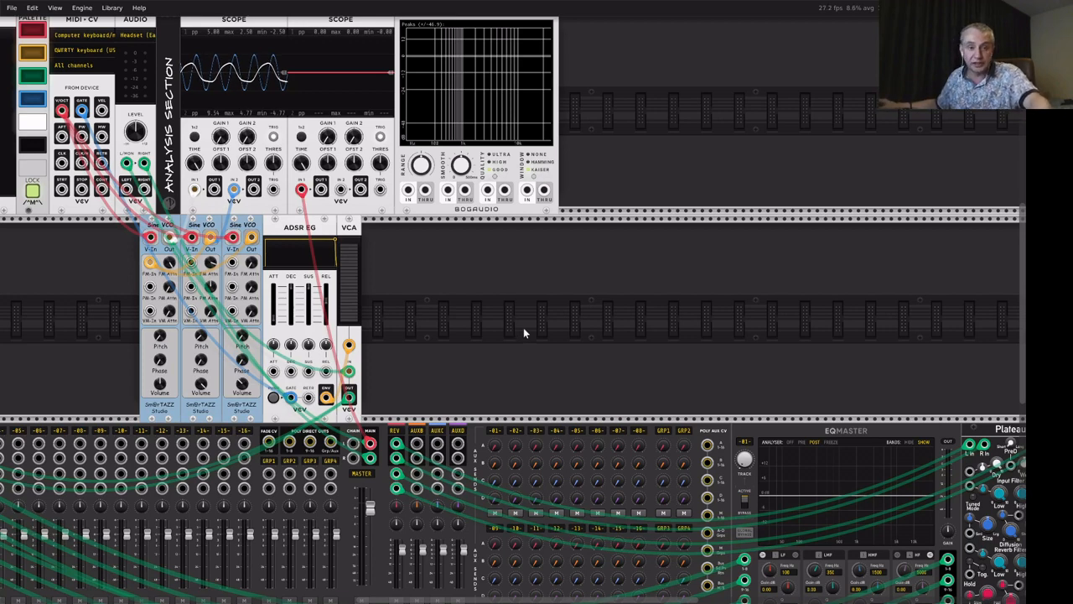
key(q)
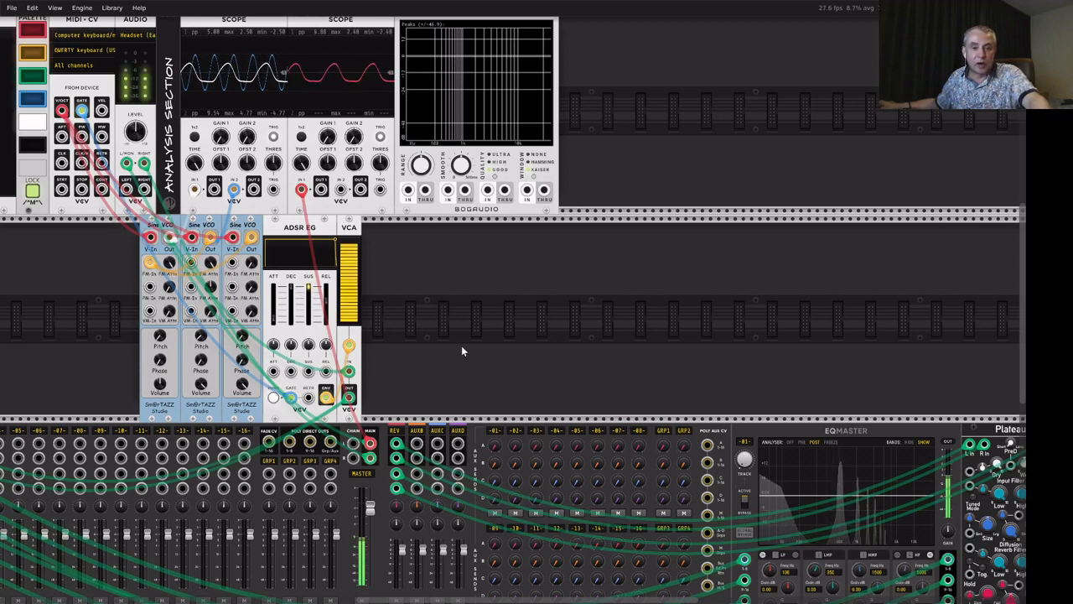
drag(242, 360, 242, 321)
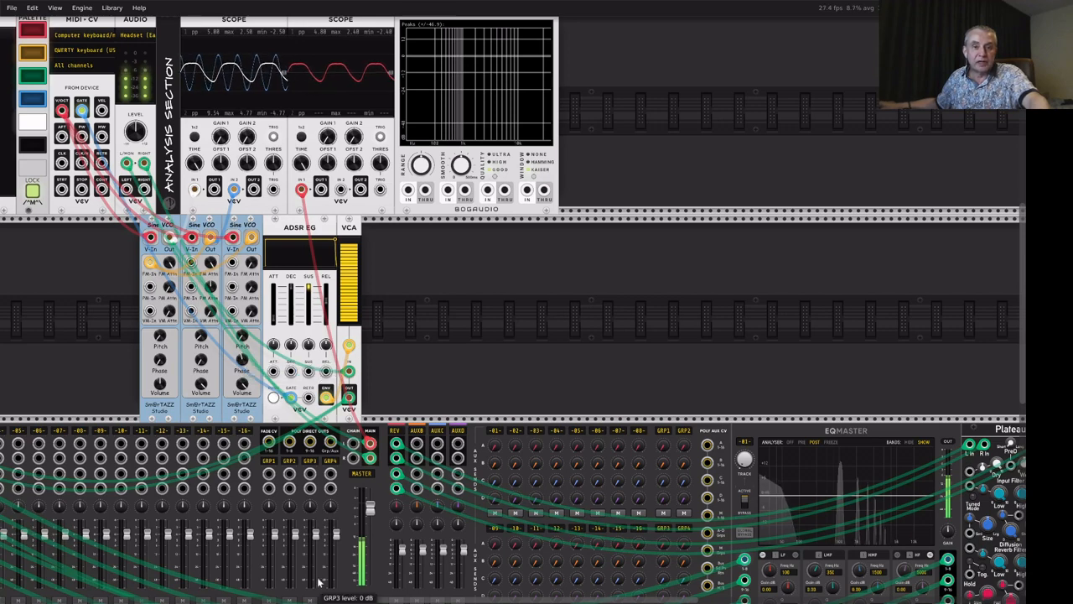
Add a VCV LFO to the empty rack space and patch its sine output into the third Sine VCO's phase modulation input.
right_click(464, 323)
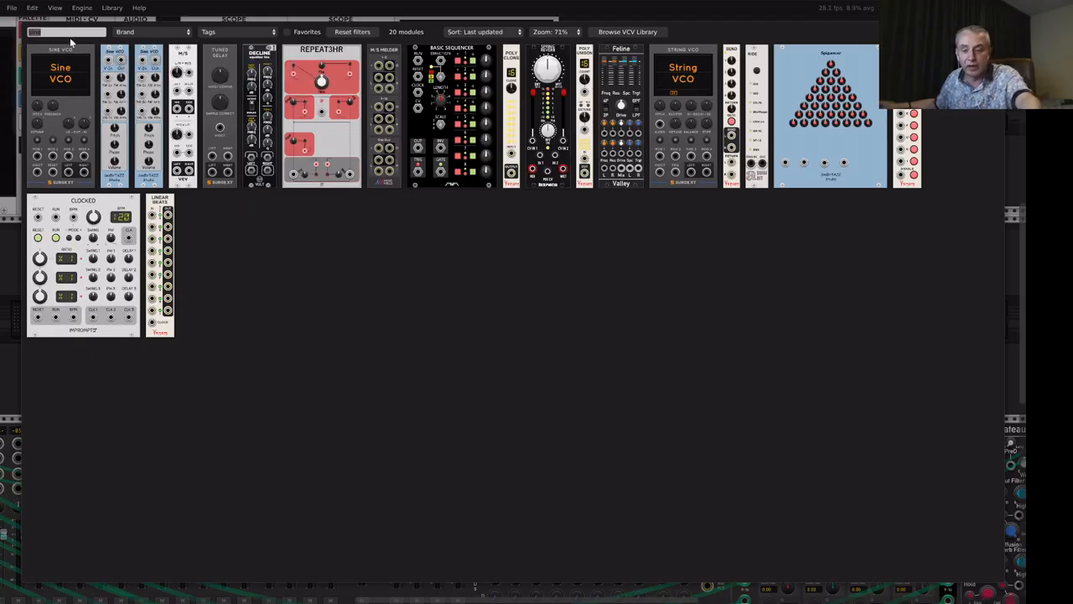
text(lfo)
click(70, 60)
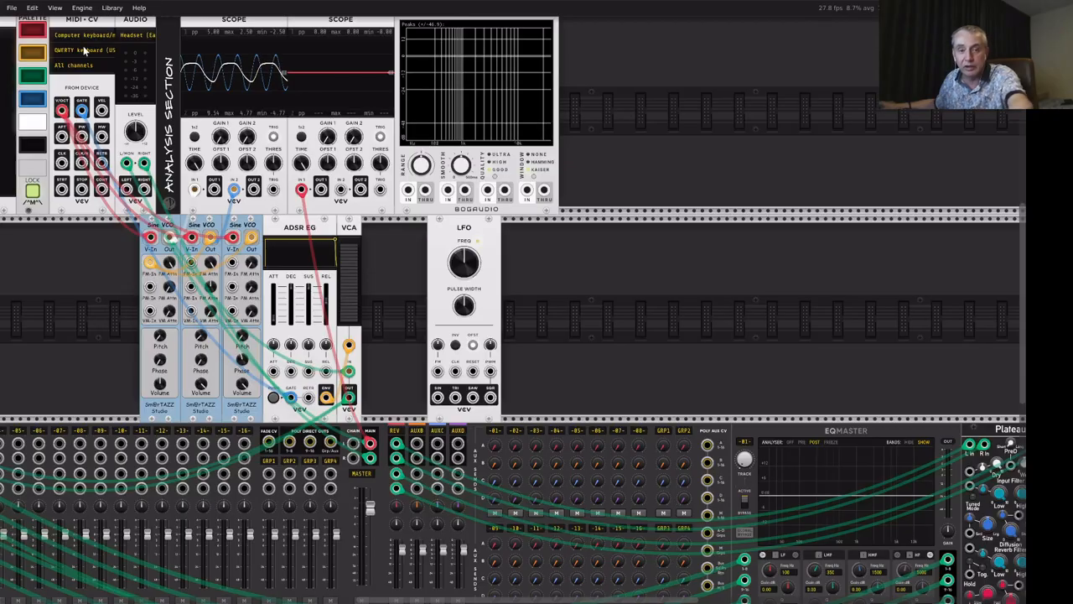
drag(437, 397, 232, 288)
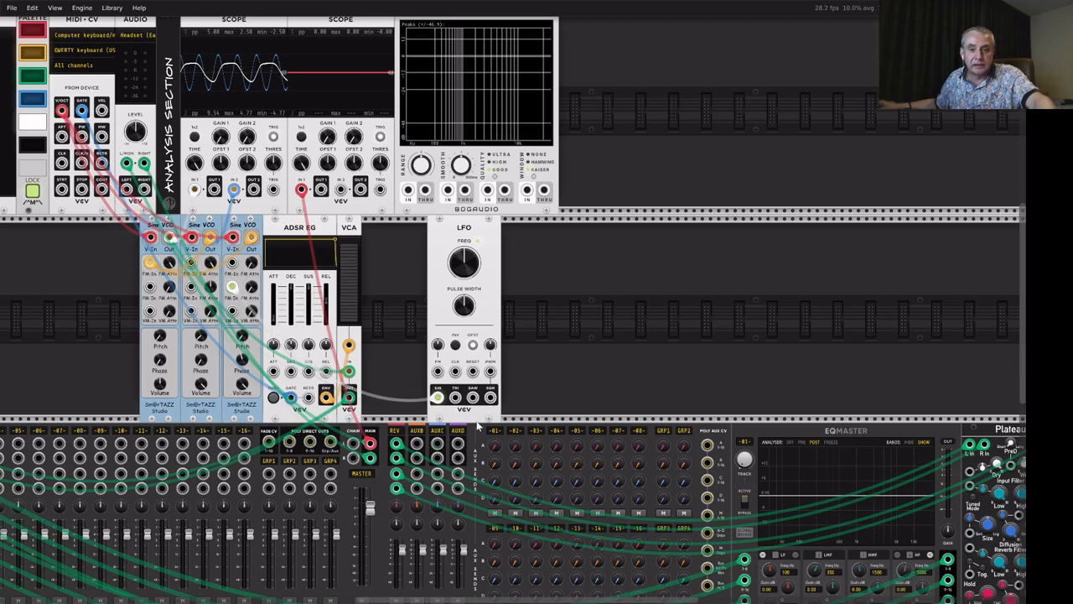
While playing a note, lower the LFO's frequency and raise the third Sine VCO's phase modulation attenuation.
key(q)
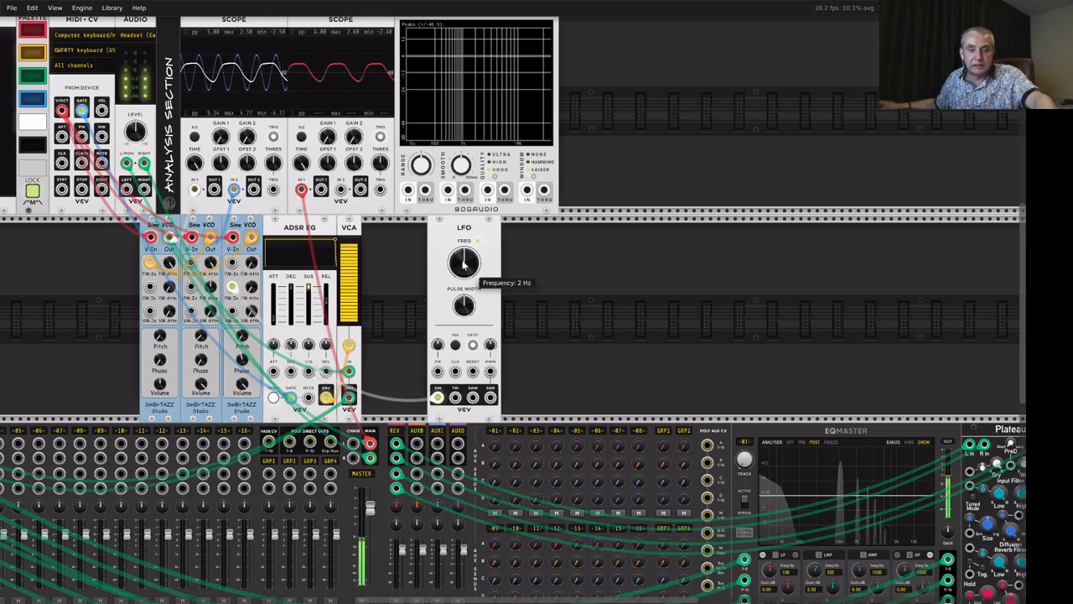
drag(467, 266, 467, 315)
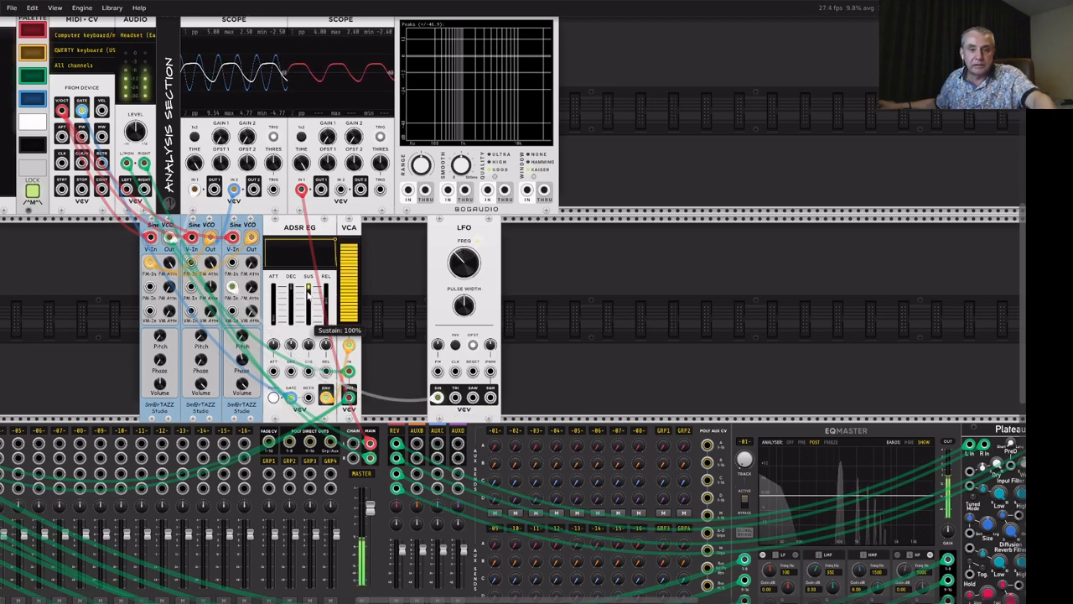
drag(252, 286, 251, 270)
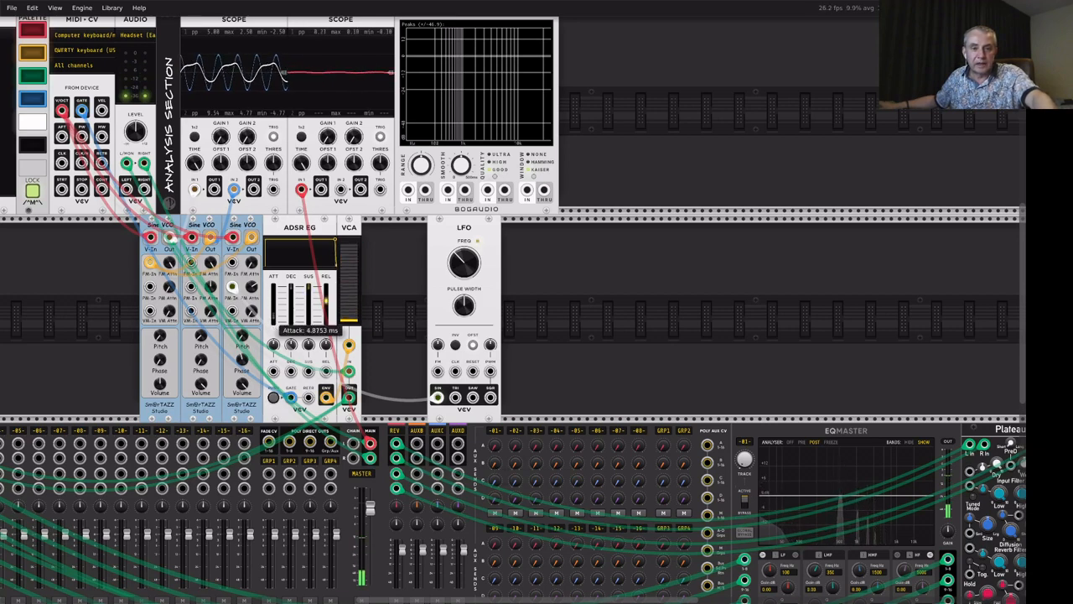
Lengthen the envelope's attack slightly, set the first Sine VCO's fixed pitch to C3 and play a note.
drag(273, 313, 273, 308)
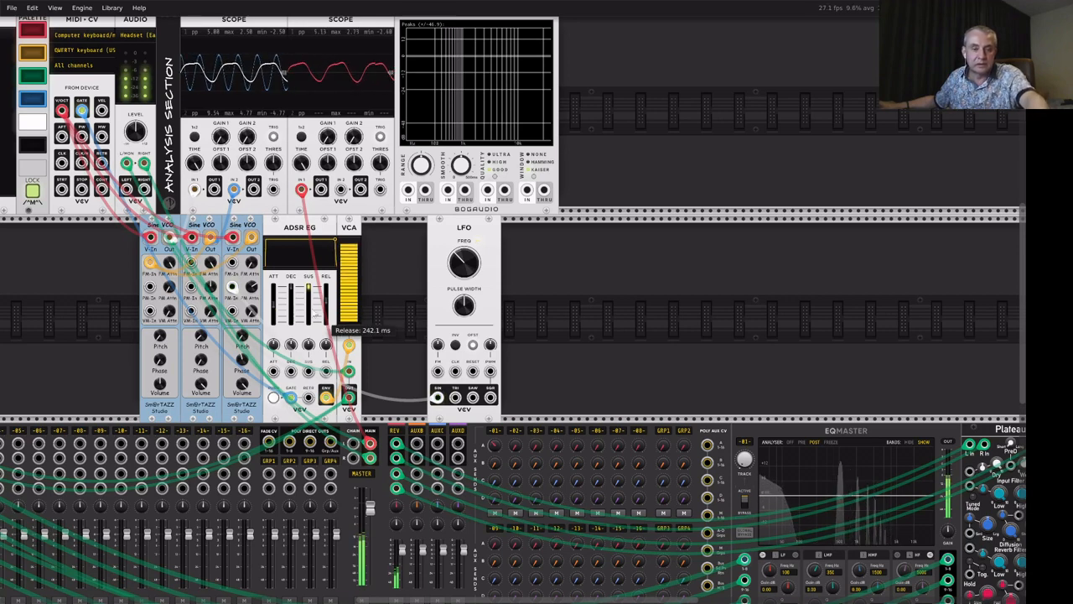
right_click(159, 337)
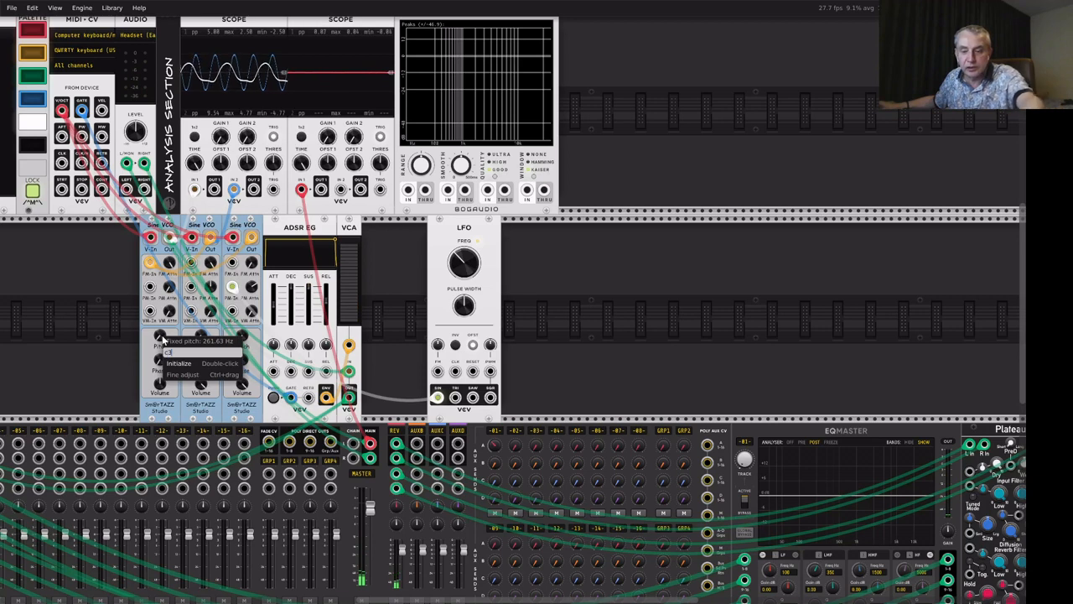
key(Return)
key(z)
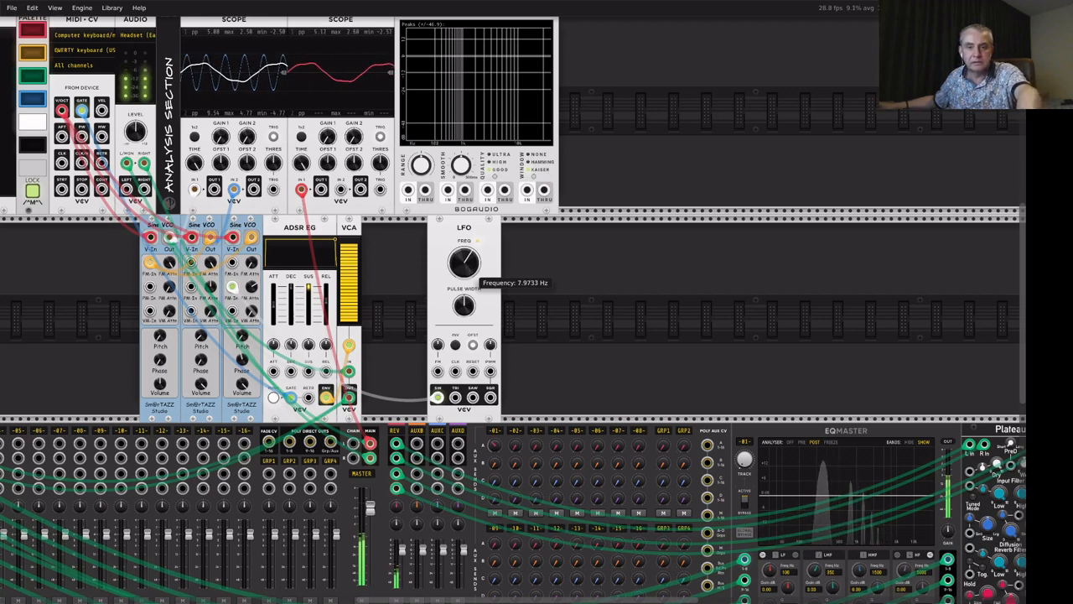
Sweep the LFO's frequency up to about 211 Hz, enter a C note as its frequency and play a note.
mouse_move(464, 263)
mouse_down()
mouse_move(463, 214)
mouse_move(467, 267)
mouse_up()
right_click(465, 267)
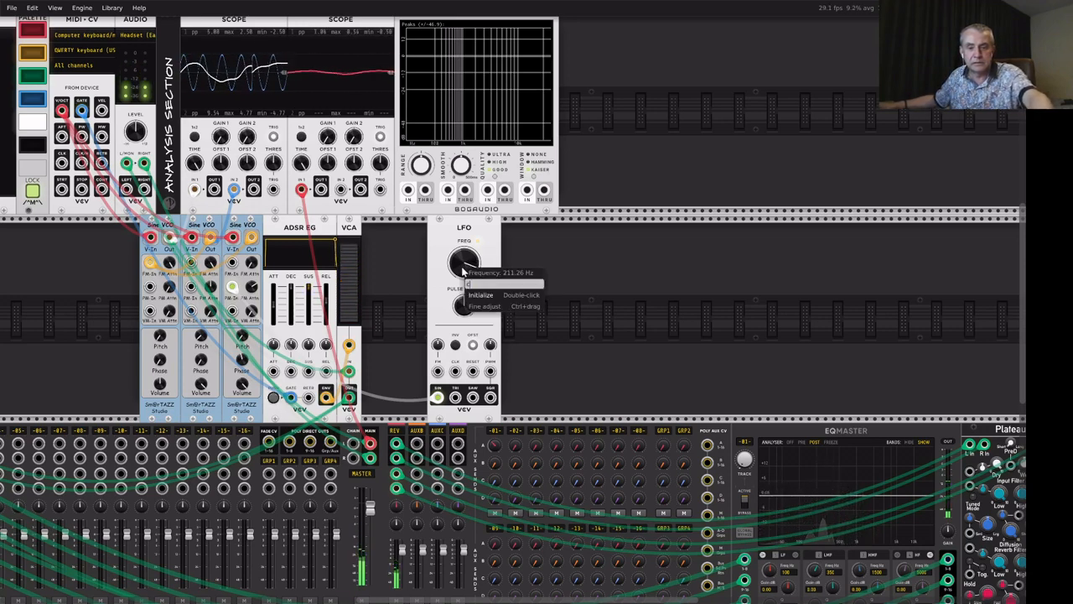
key(Return)
key(z)
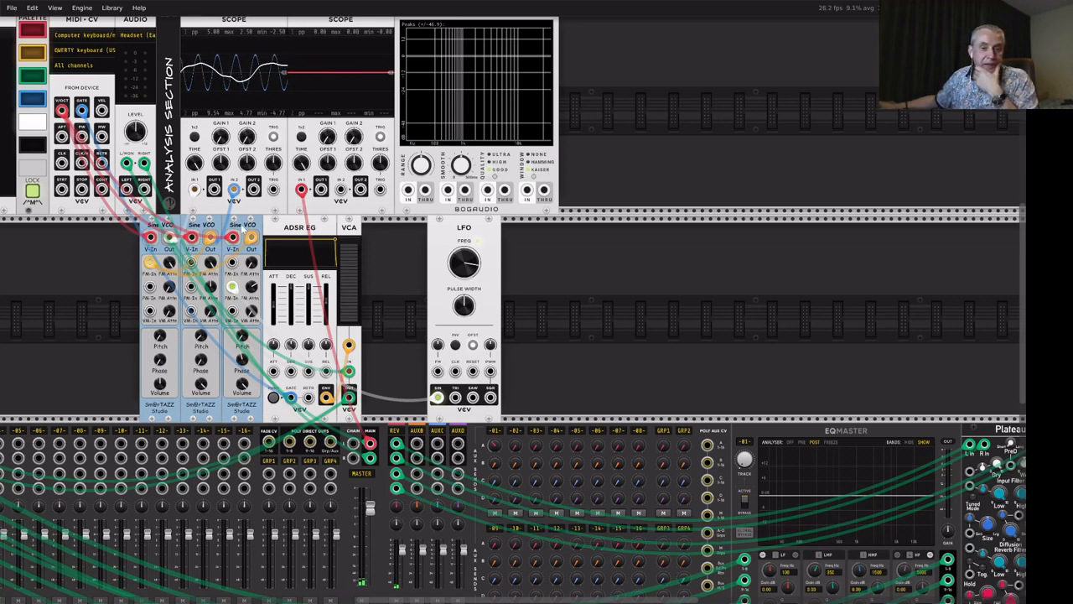
Move the modulation cable to the first Sine VCO's volume modulation input and raise all three volume modulation attenuations, the third to about 0.24.
mouse_move(256, 288)
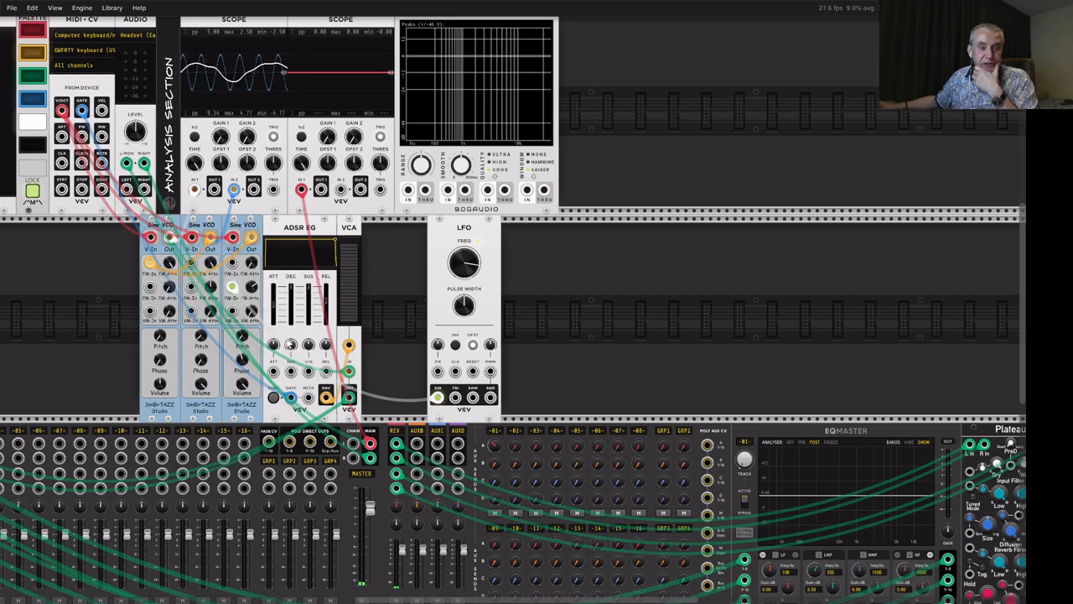
drag(150, 264, 151, 311)
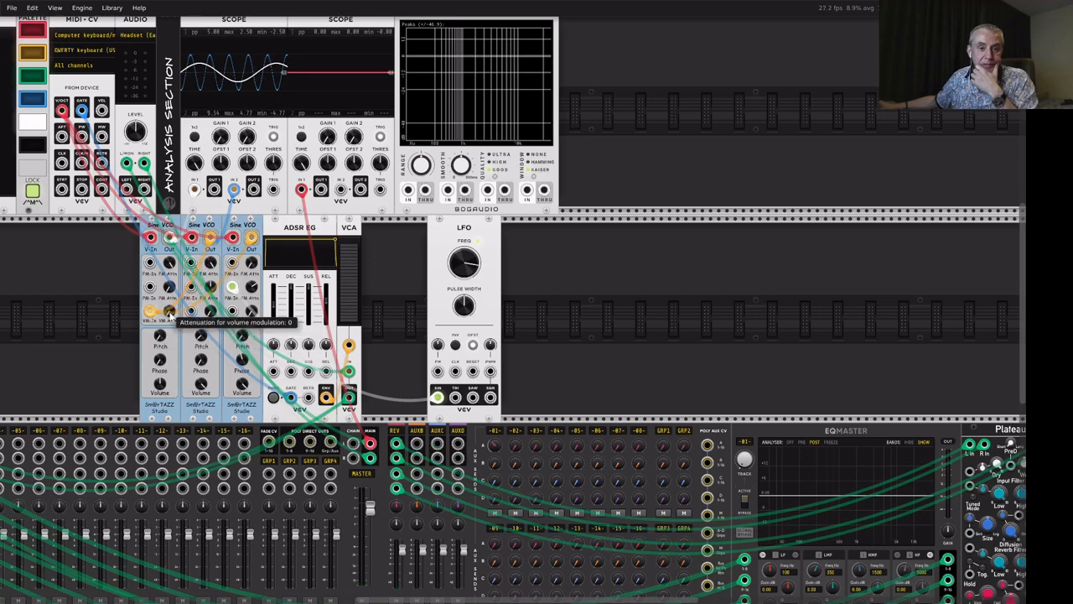
drag(170, 312, 169, 302)
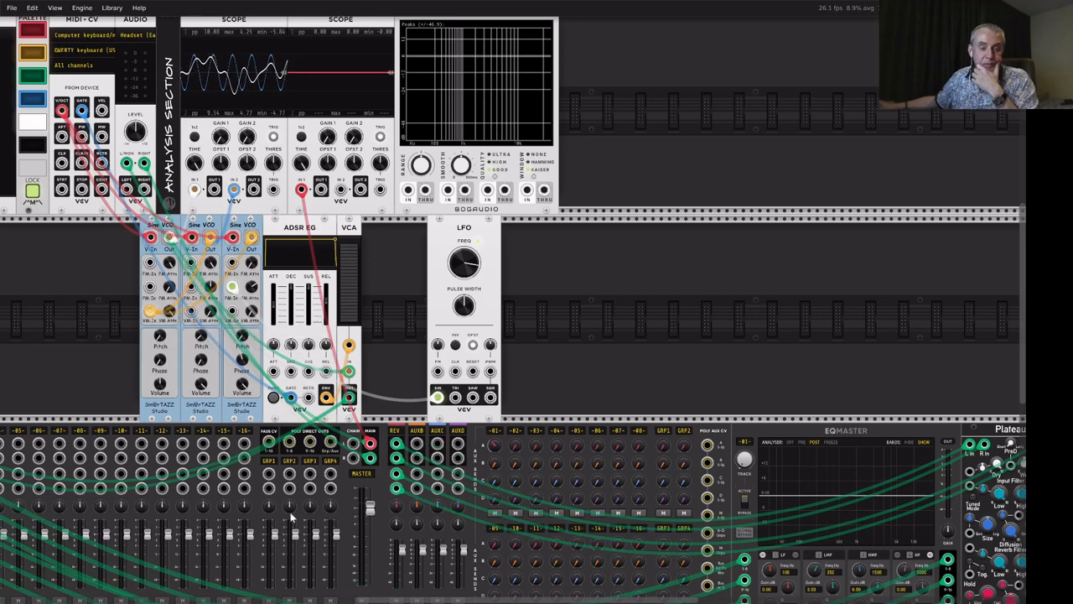
drag(210, 312, 210, 300)
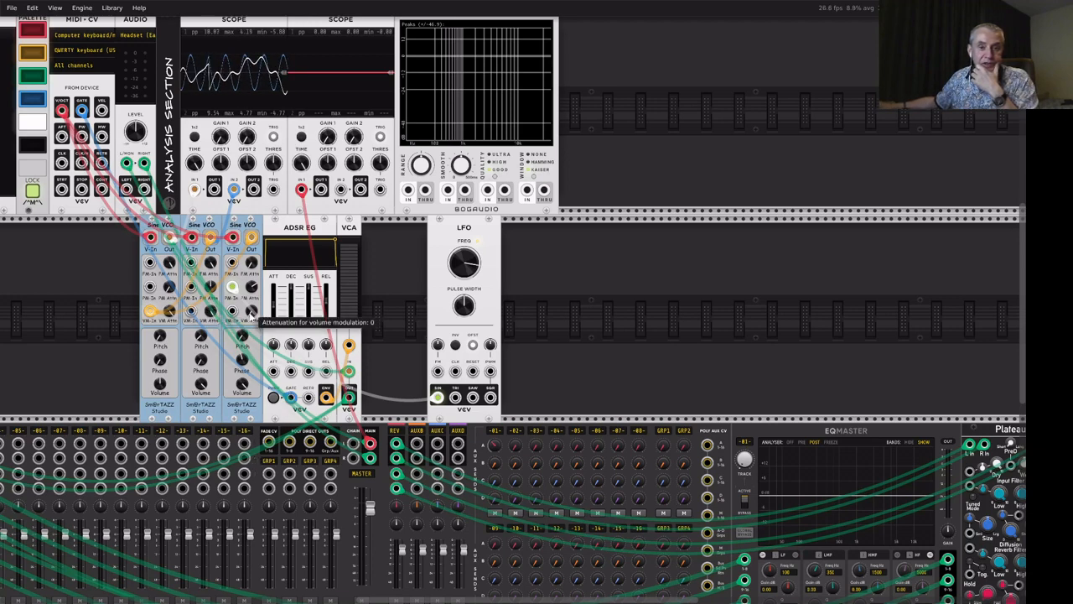
drag(251, 311, 252, 310)
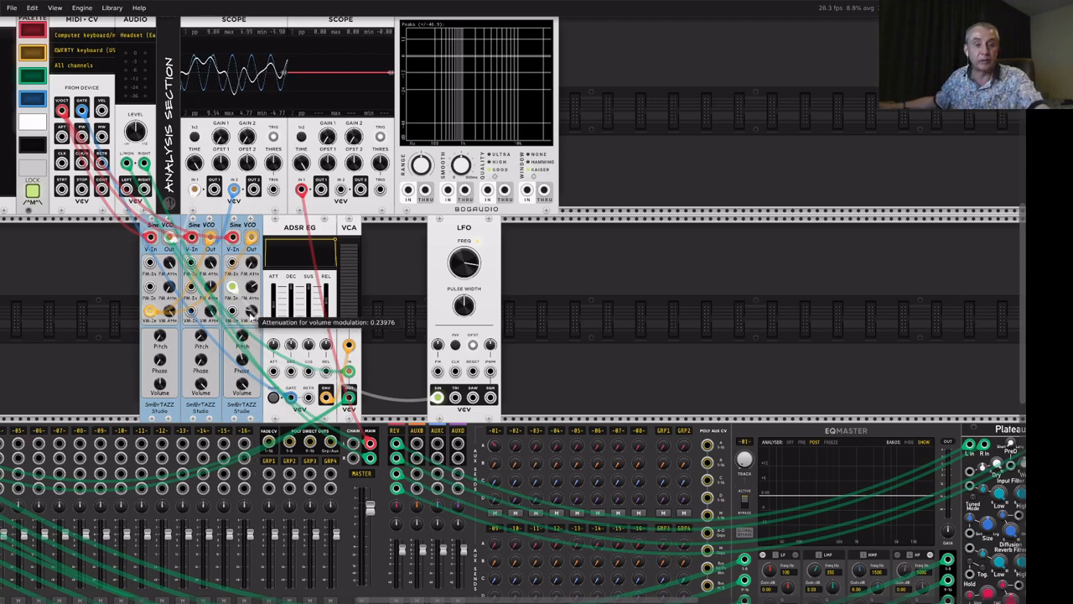
Play a few low notes with volume modulation and move the LFO closer to the VCA.
key(z)
key(z)
key(z)
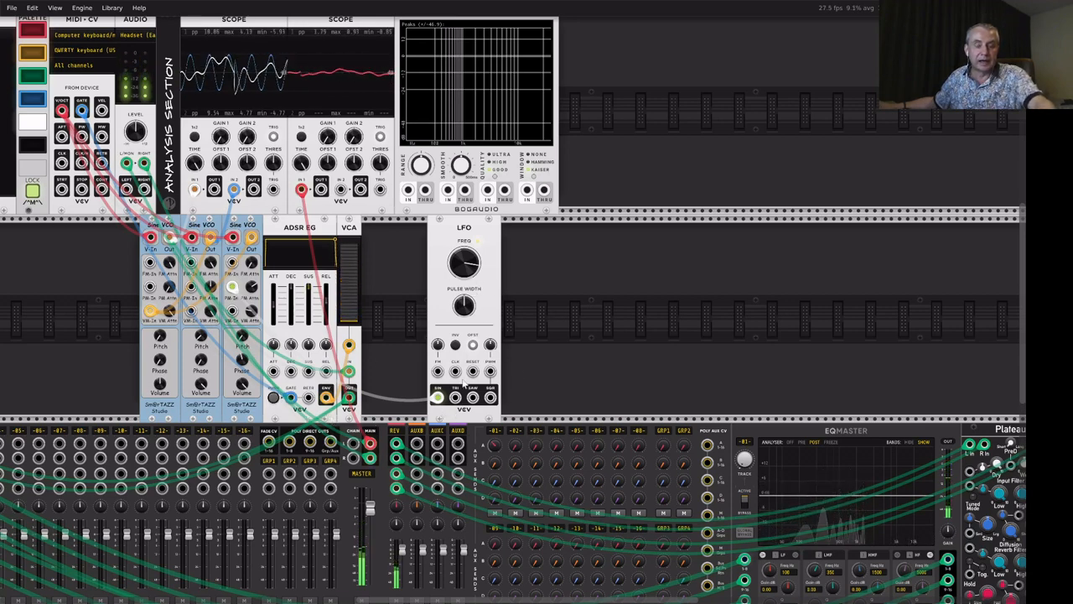
drag(466, 279, 420, 336)
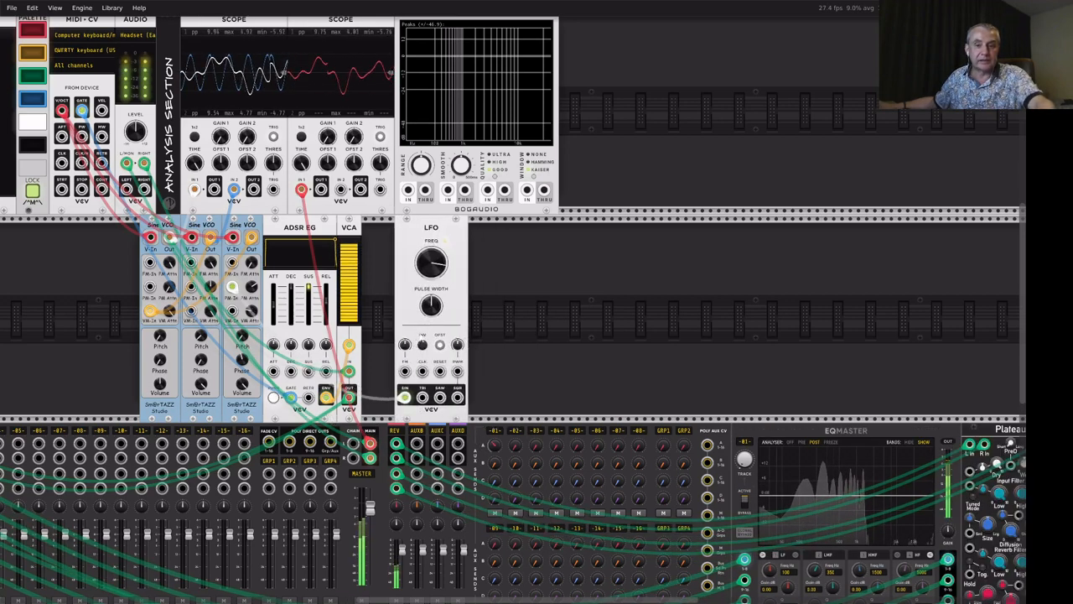
Play repeated low notes while sweeping the LFO's frequency down to a slow rate.
drag(434, 264, 430, 366)
key(z)
key(z)
key(z)
mouse_move(430, 265)
mouse_down()
mouse_move(430, 246)
mouse_move(434, 266)
mouse_up()
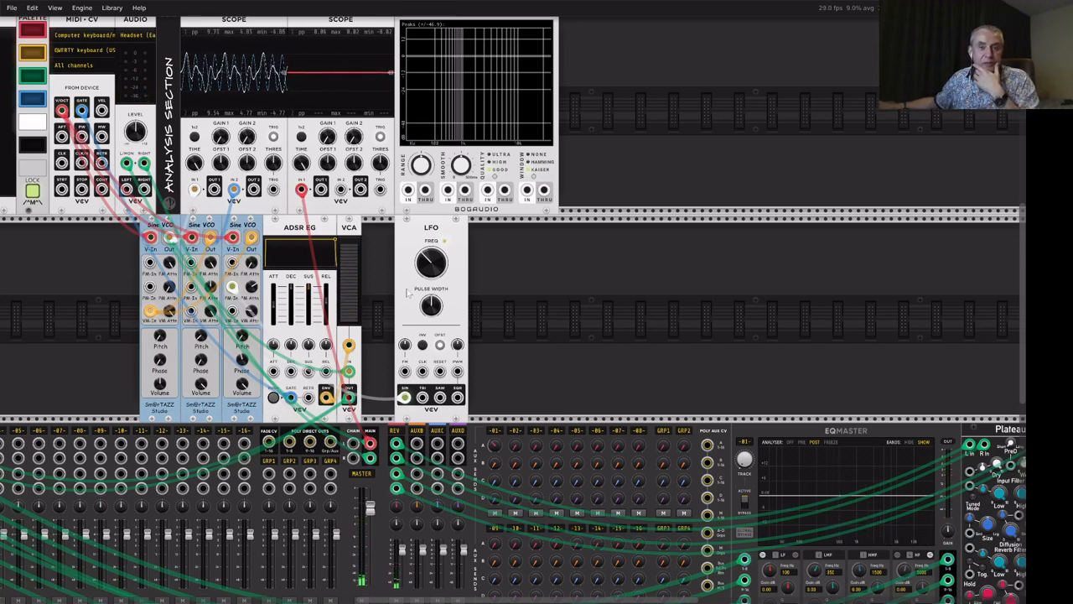
Lower the second and third Sine VCOs' output volumes to about half and play a note.
mouse_move(444, 266)
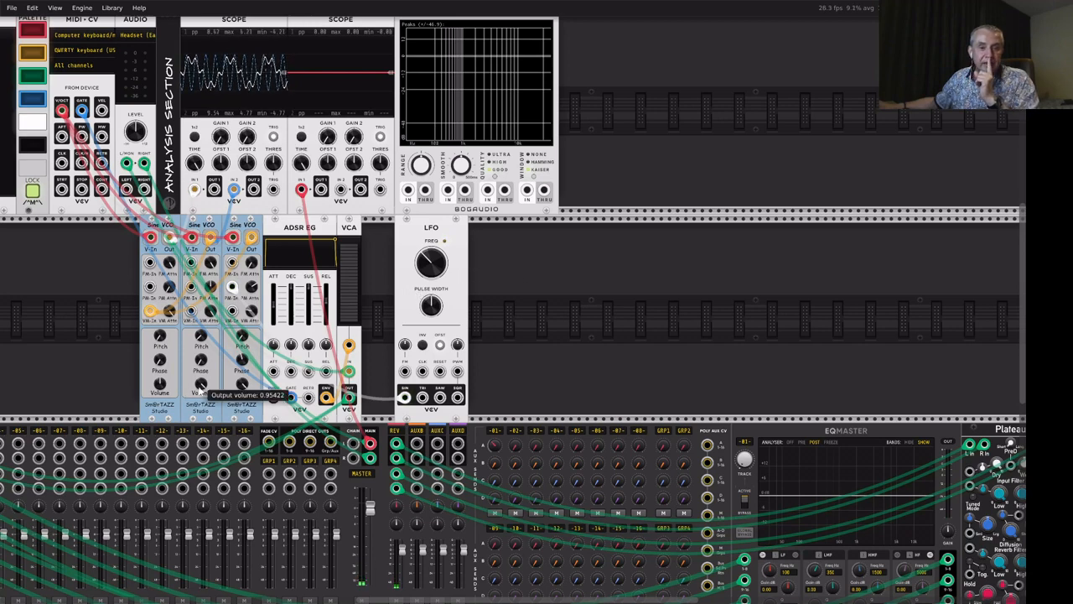
mouse_move(242, 393)
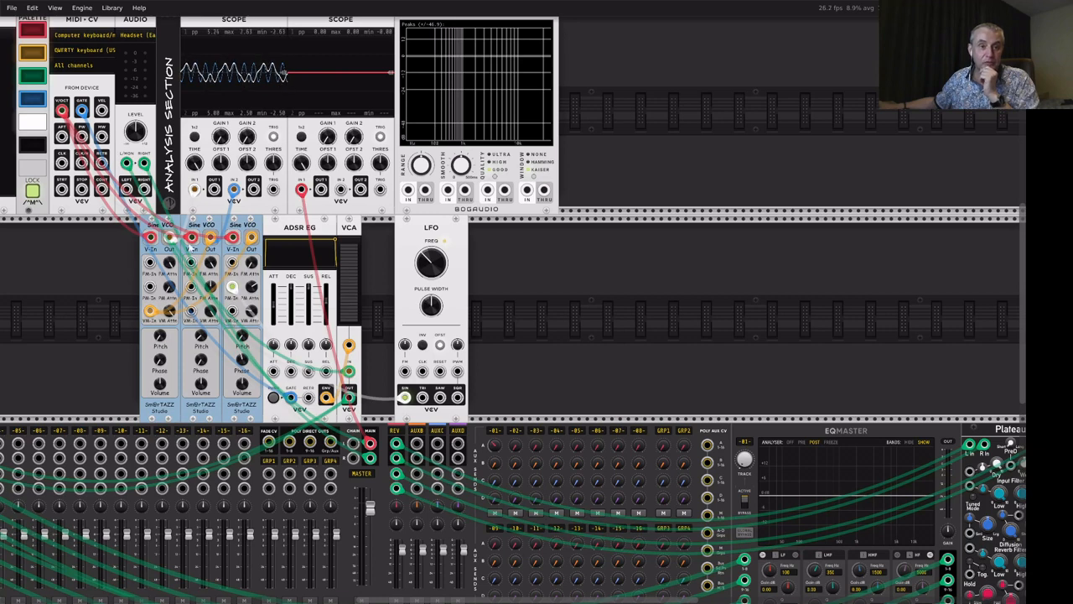
mouse_move(139, 138)
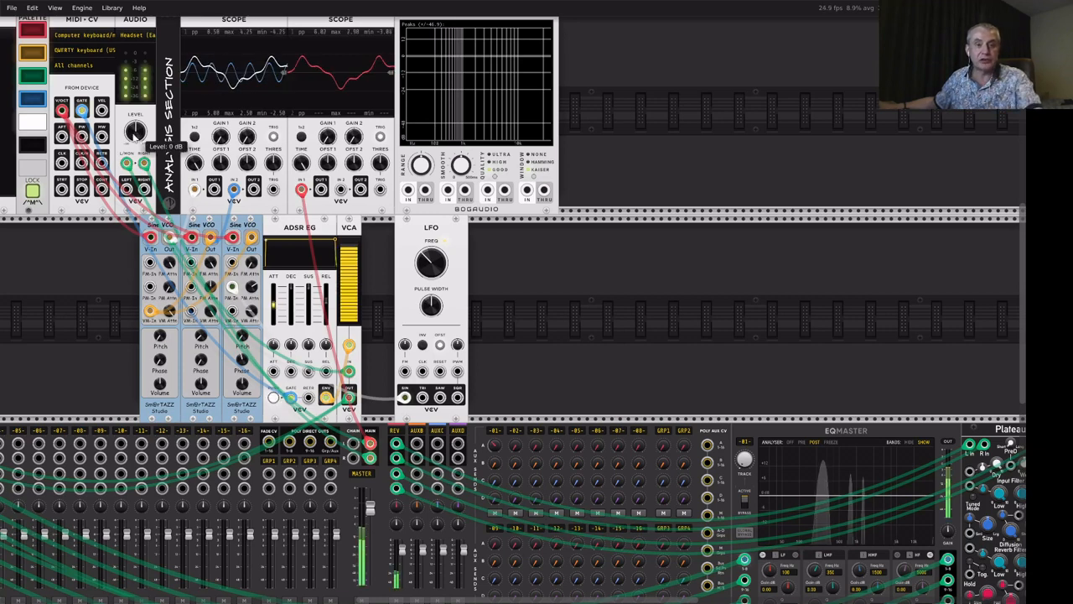